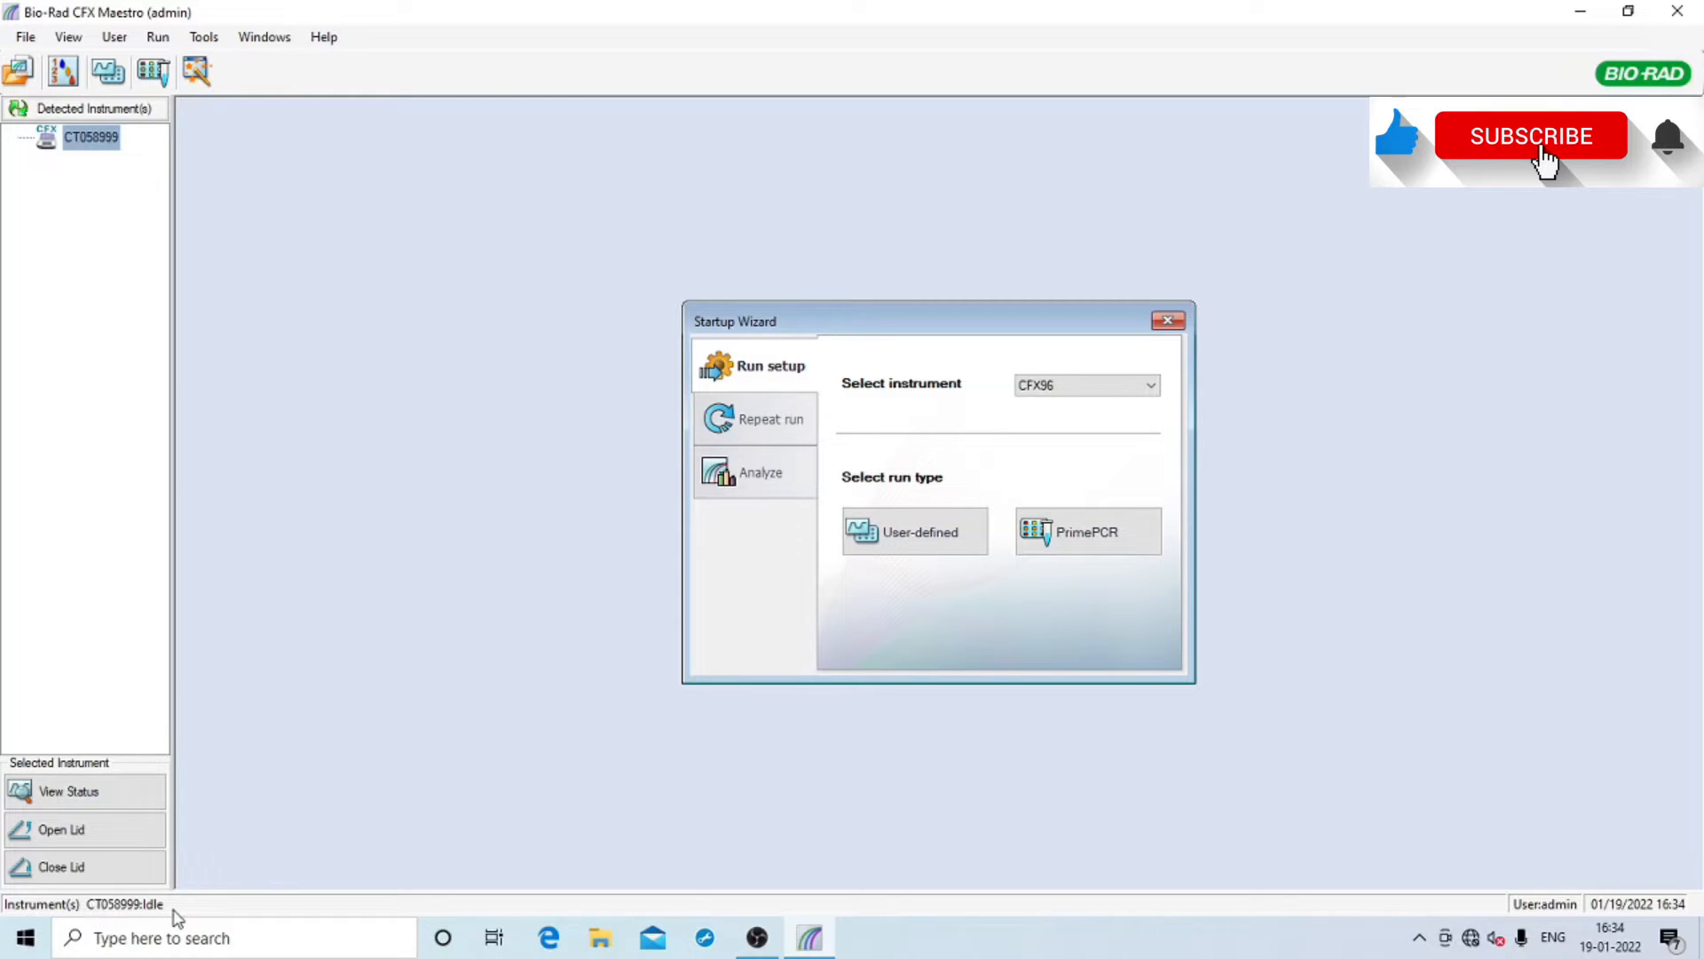
Keep CFX96 as the instrument and start a PrimePCR run with Probe chemistry
click(1075, 388)
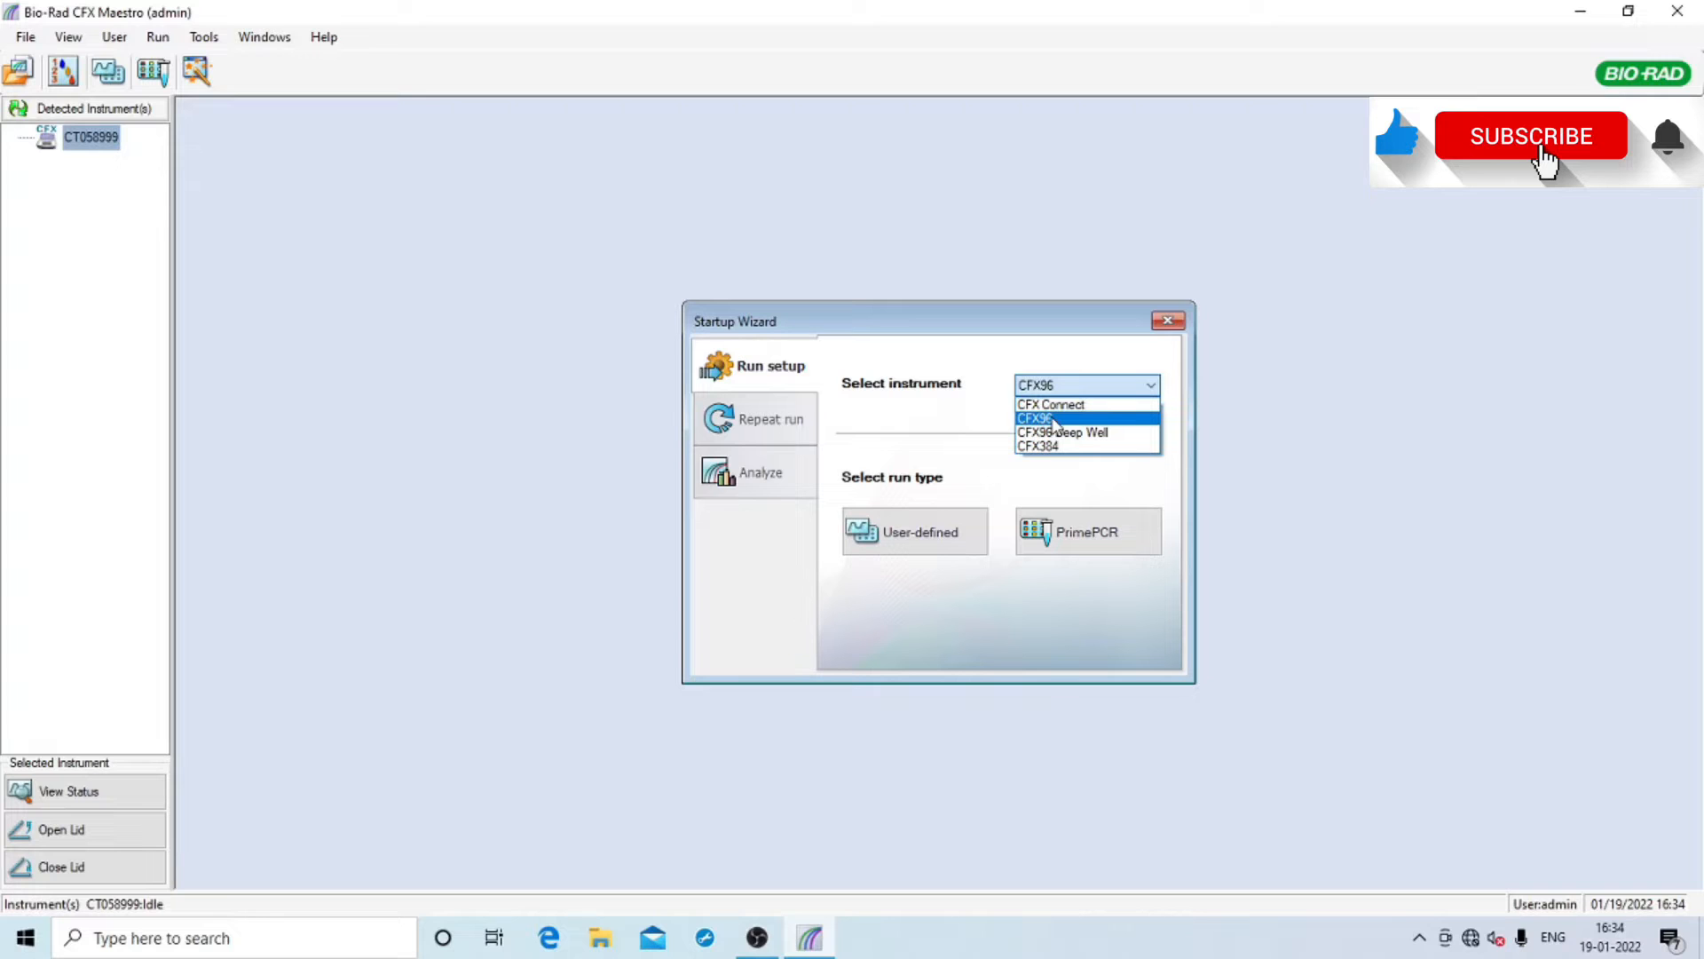
click(1076, 385)
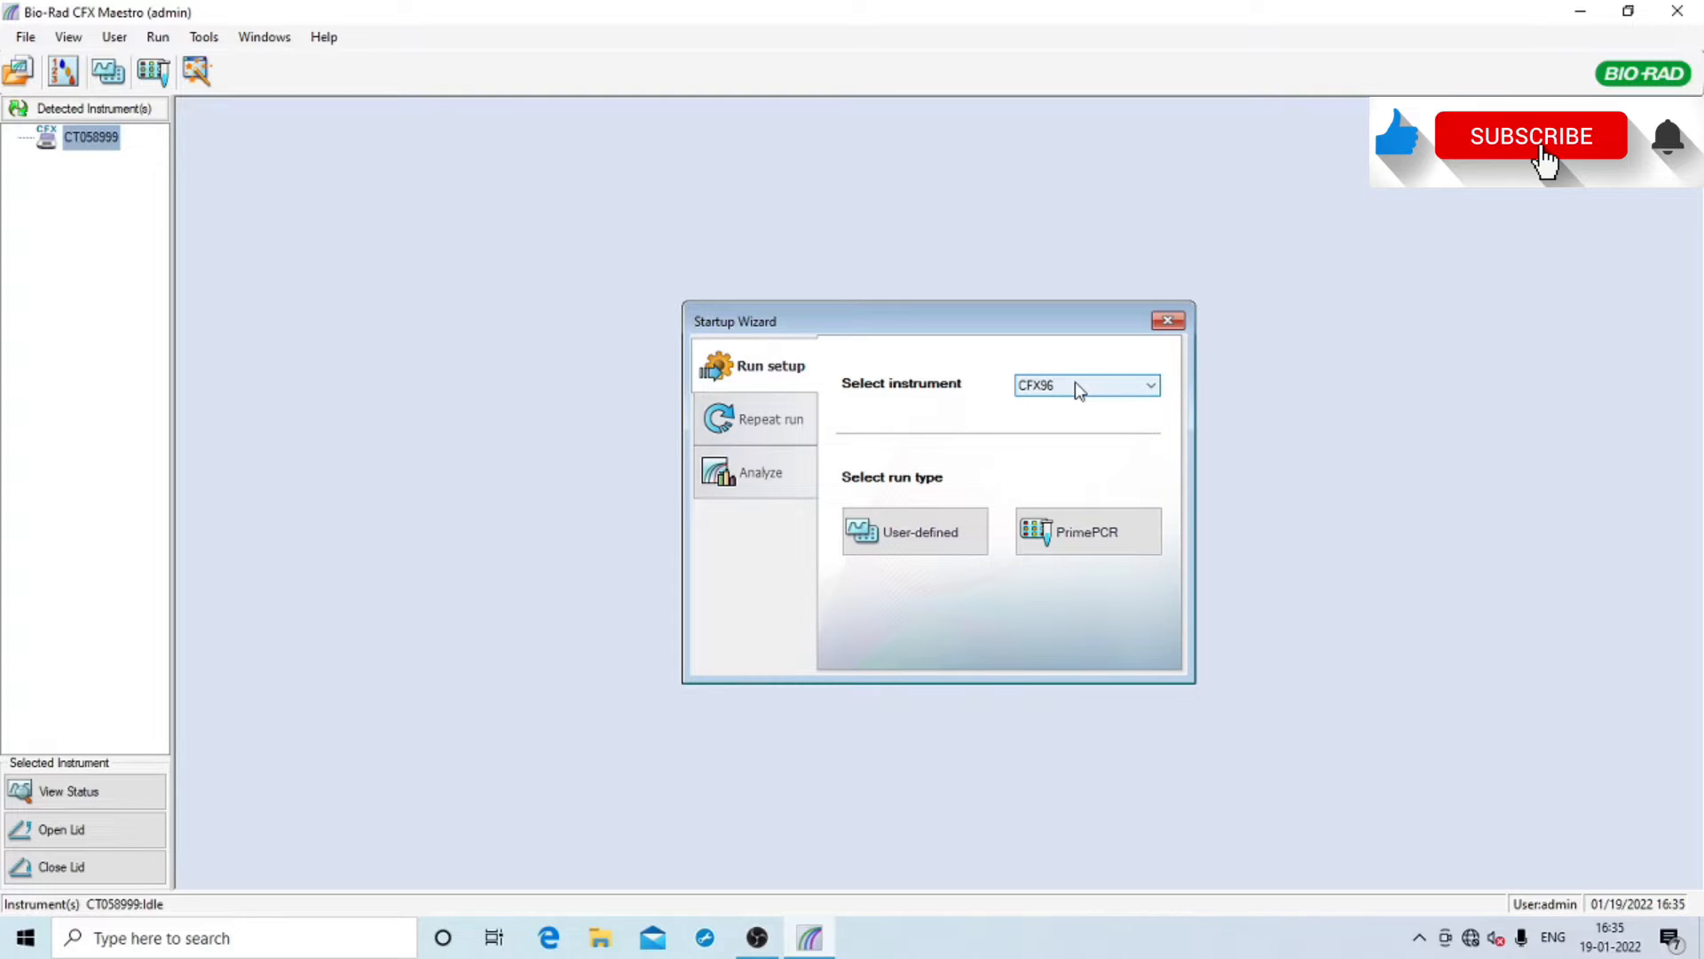
click(1099, 391)
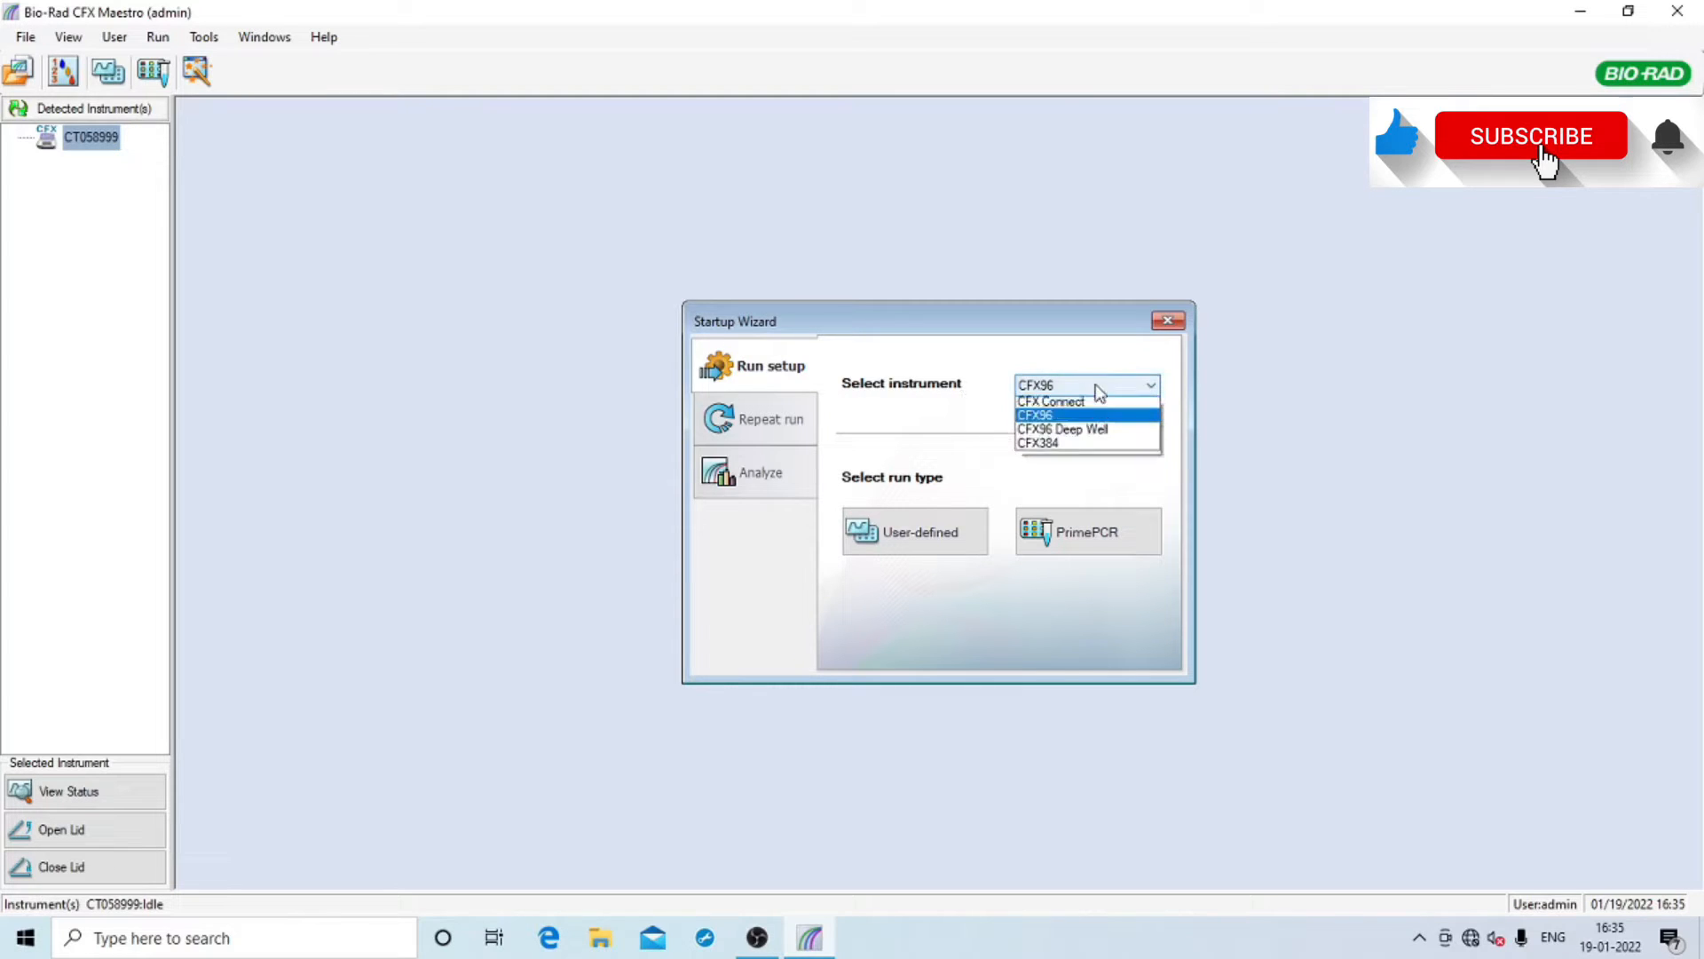
click(1056, 419)
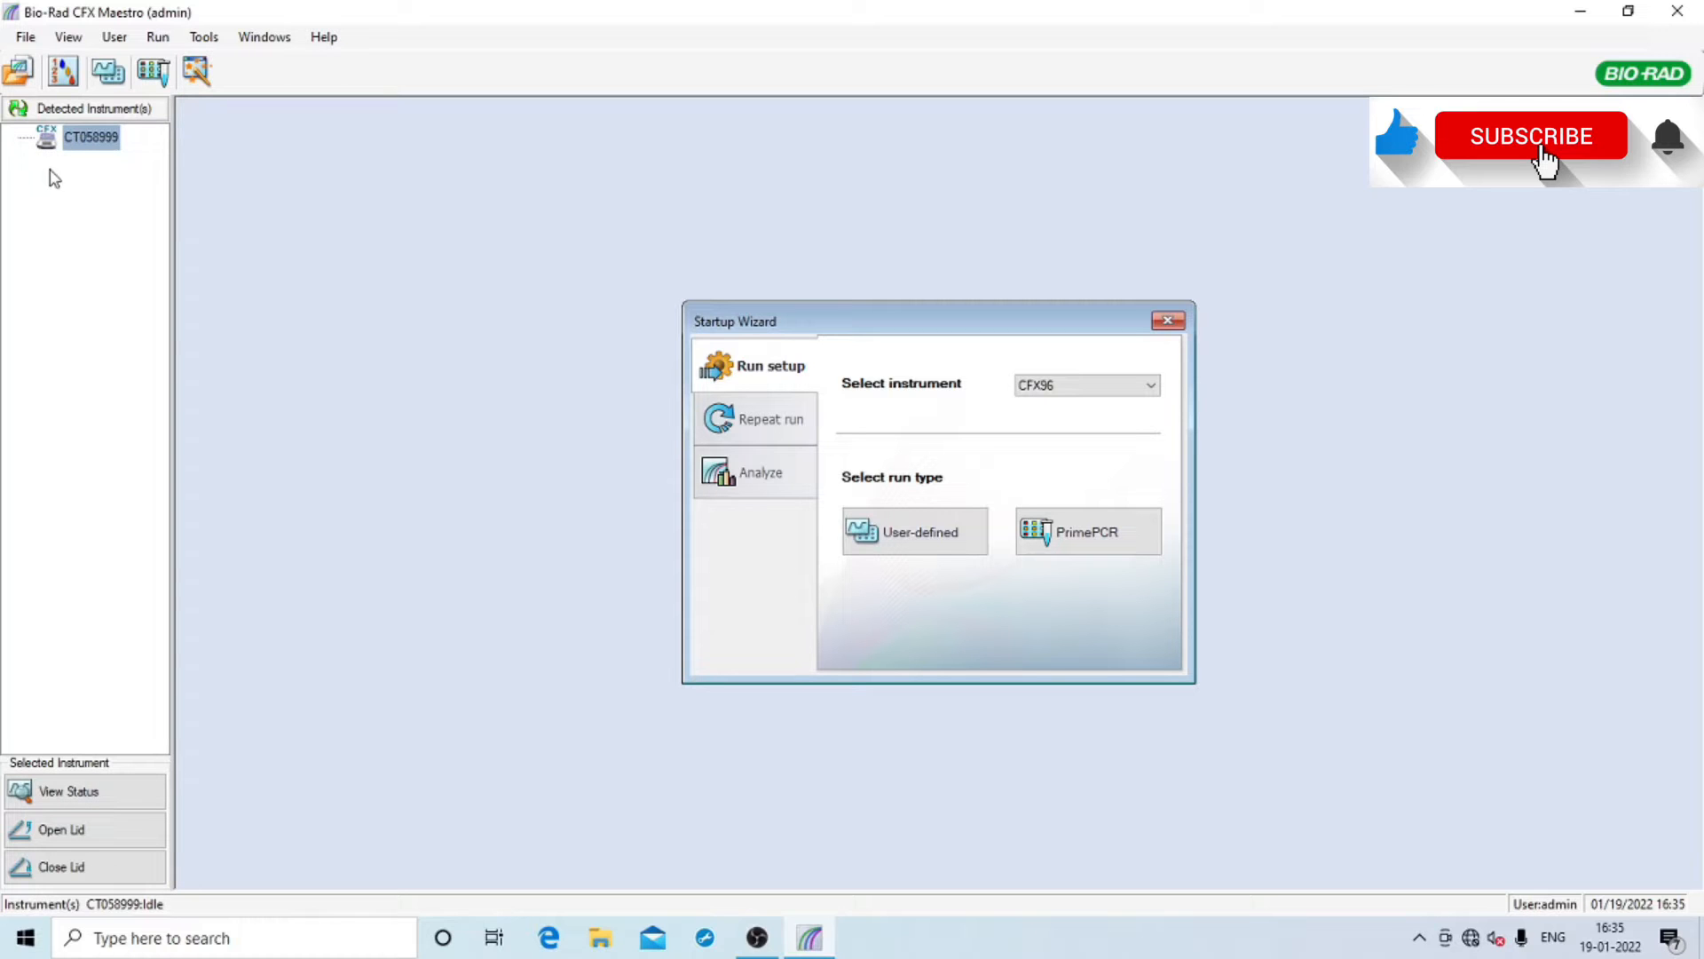
click(1076, 388)
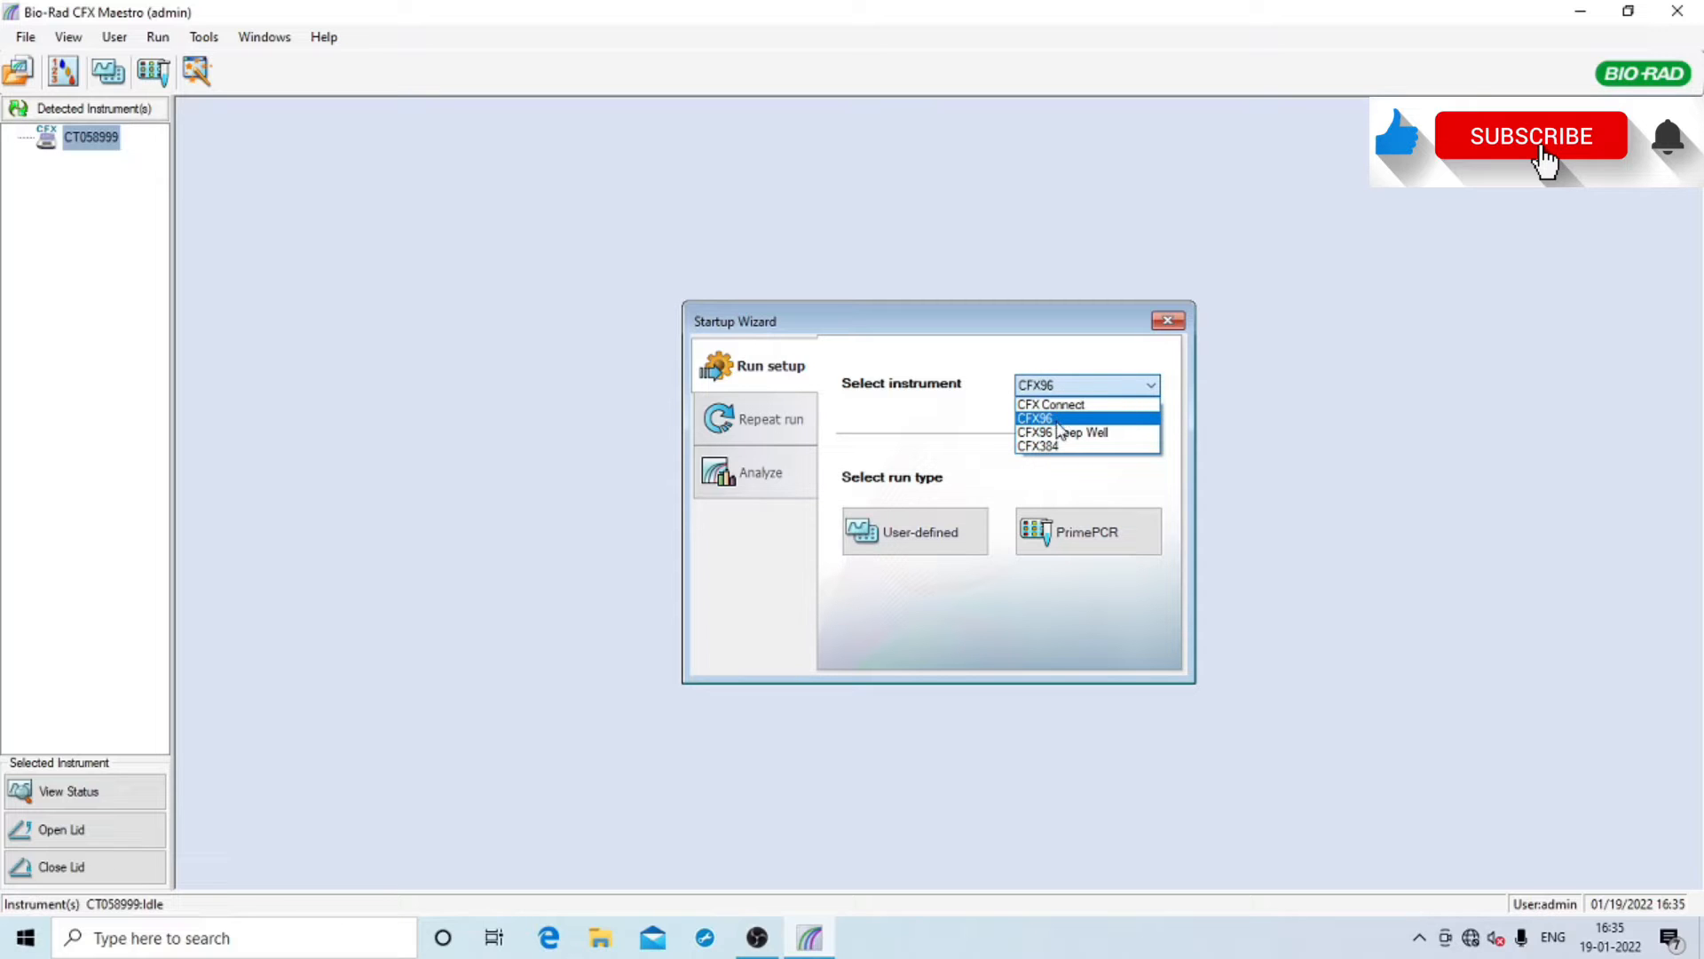
click(1063, 420)
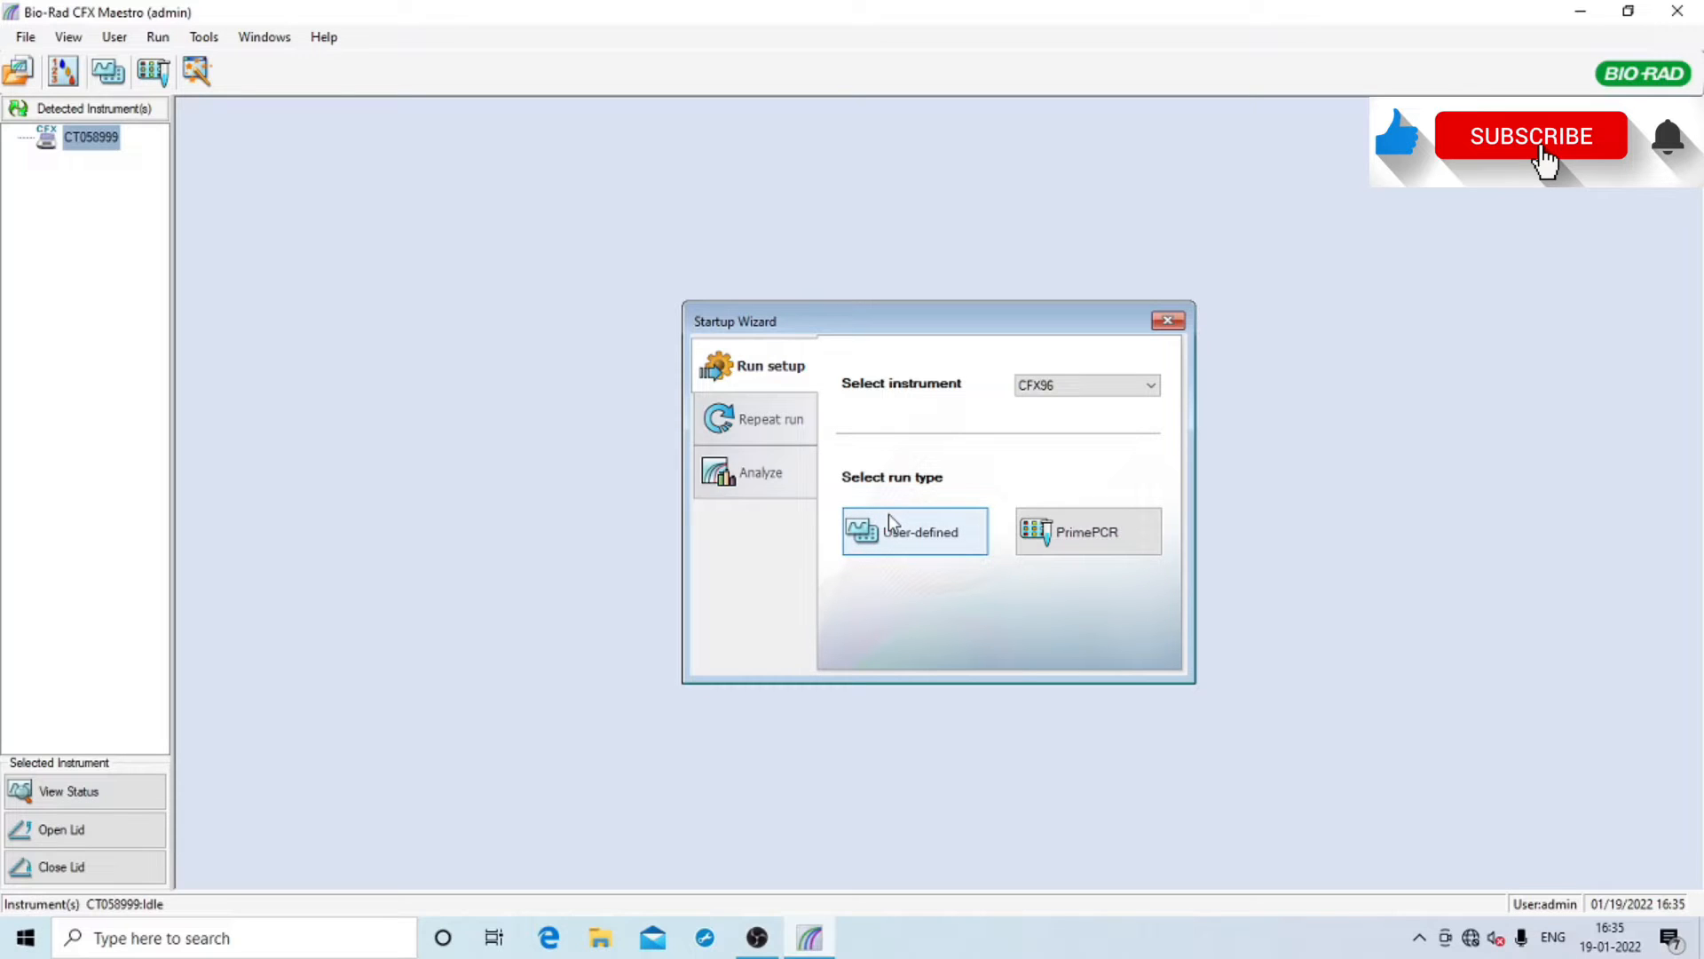
click(1099, 546)
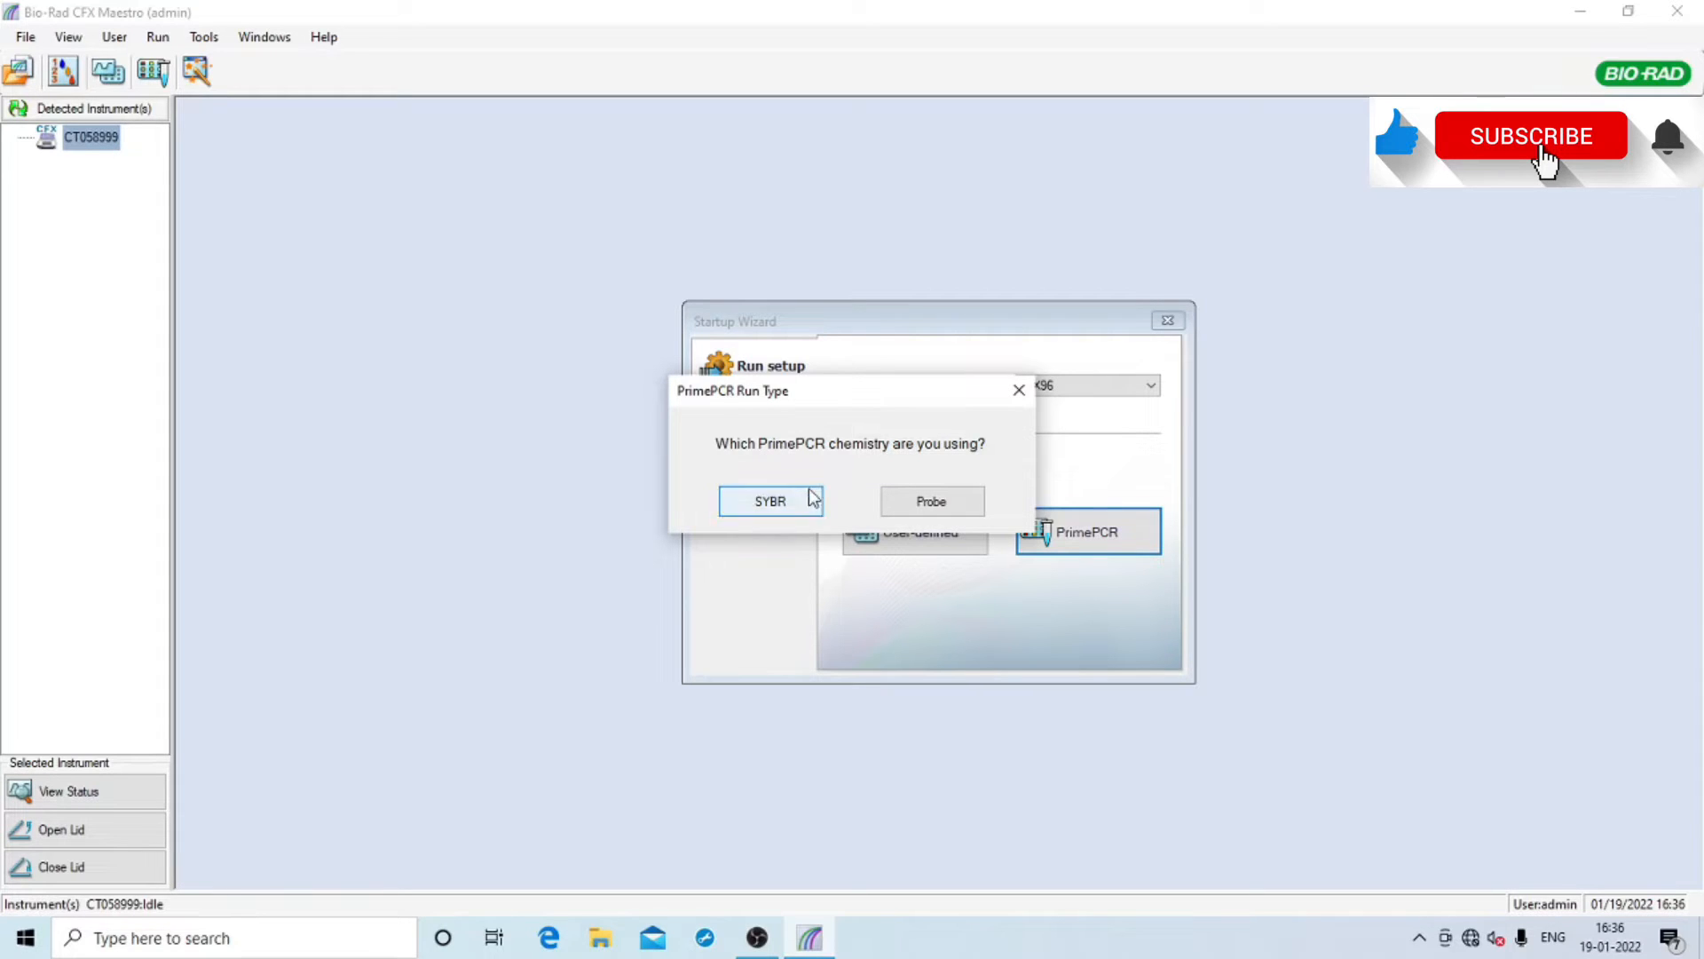
click(931, 503)
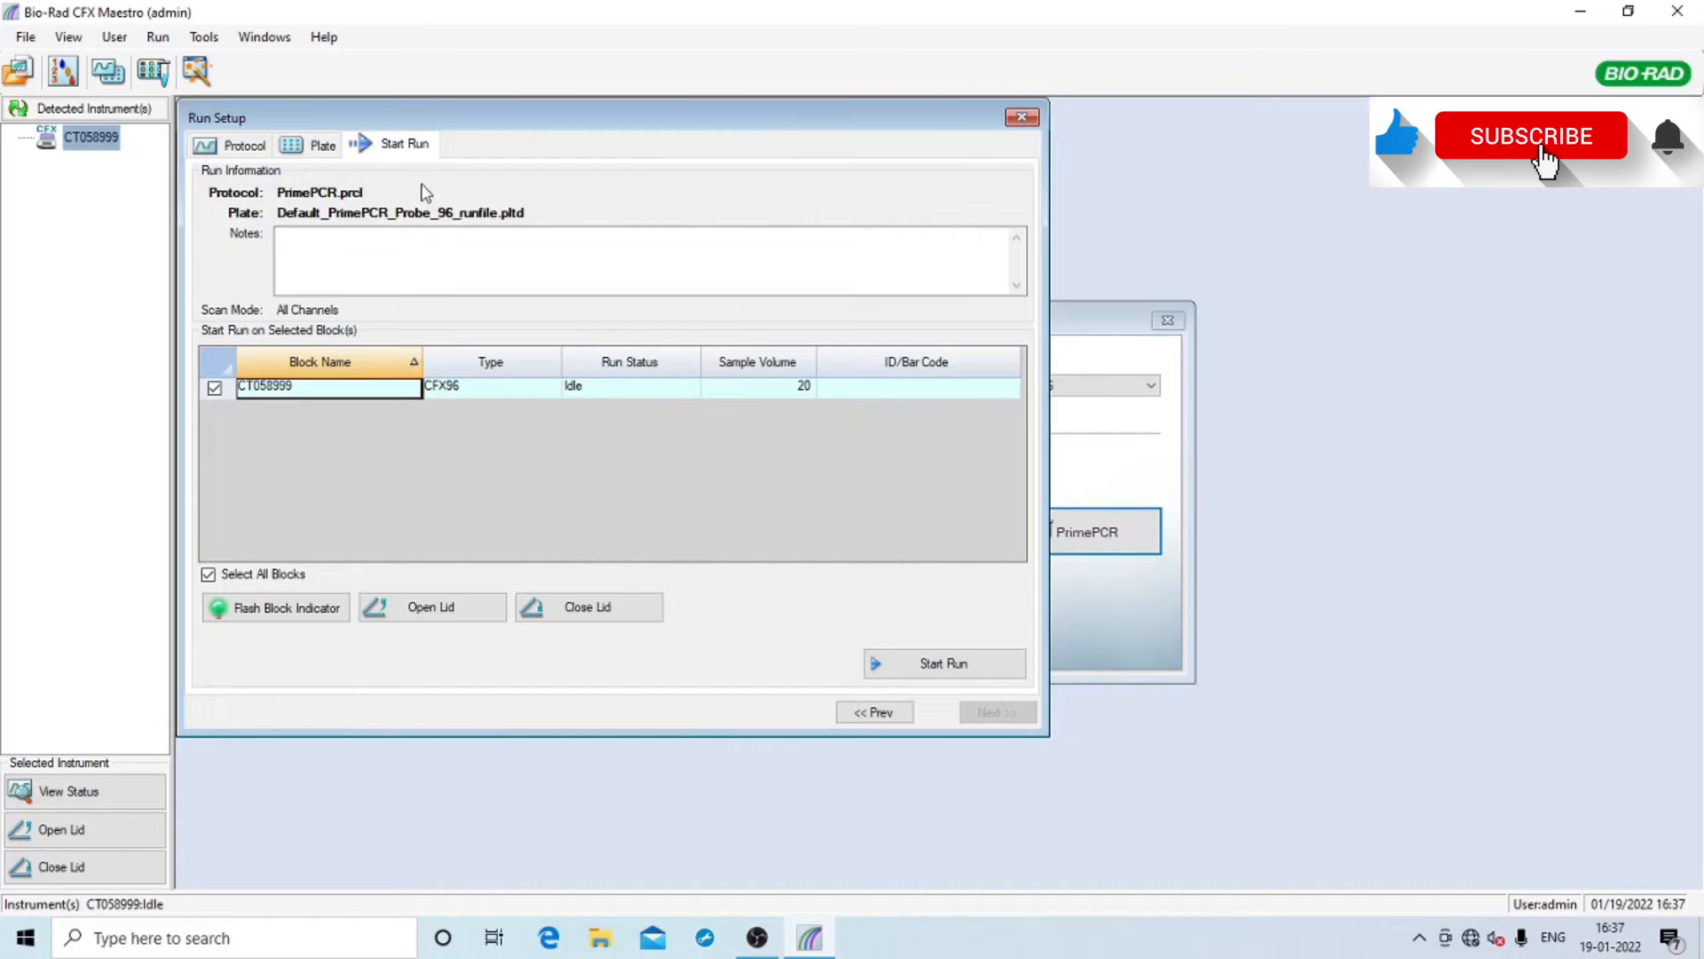
Look over the Protocol, Plate and Start Run tabs, returning to the PrimePCR.prcl temperature profile
click(224, 153)
click(314, 155)
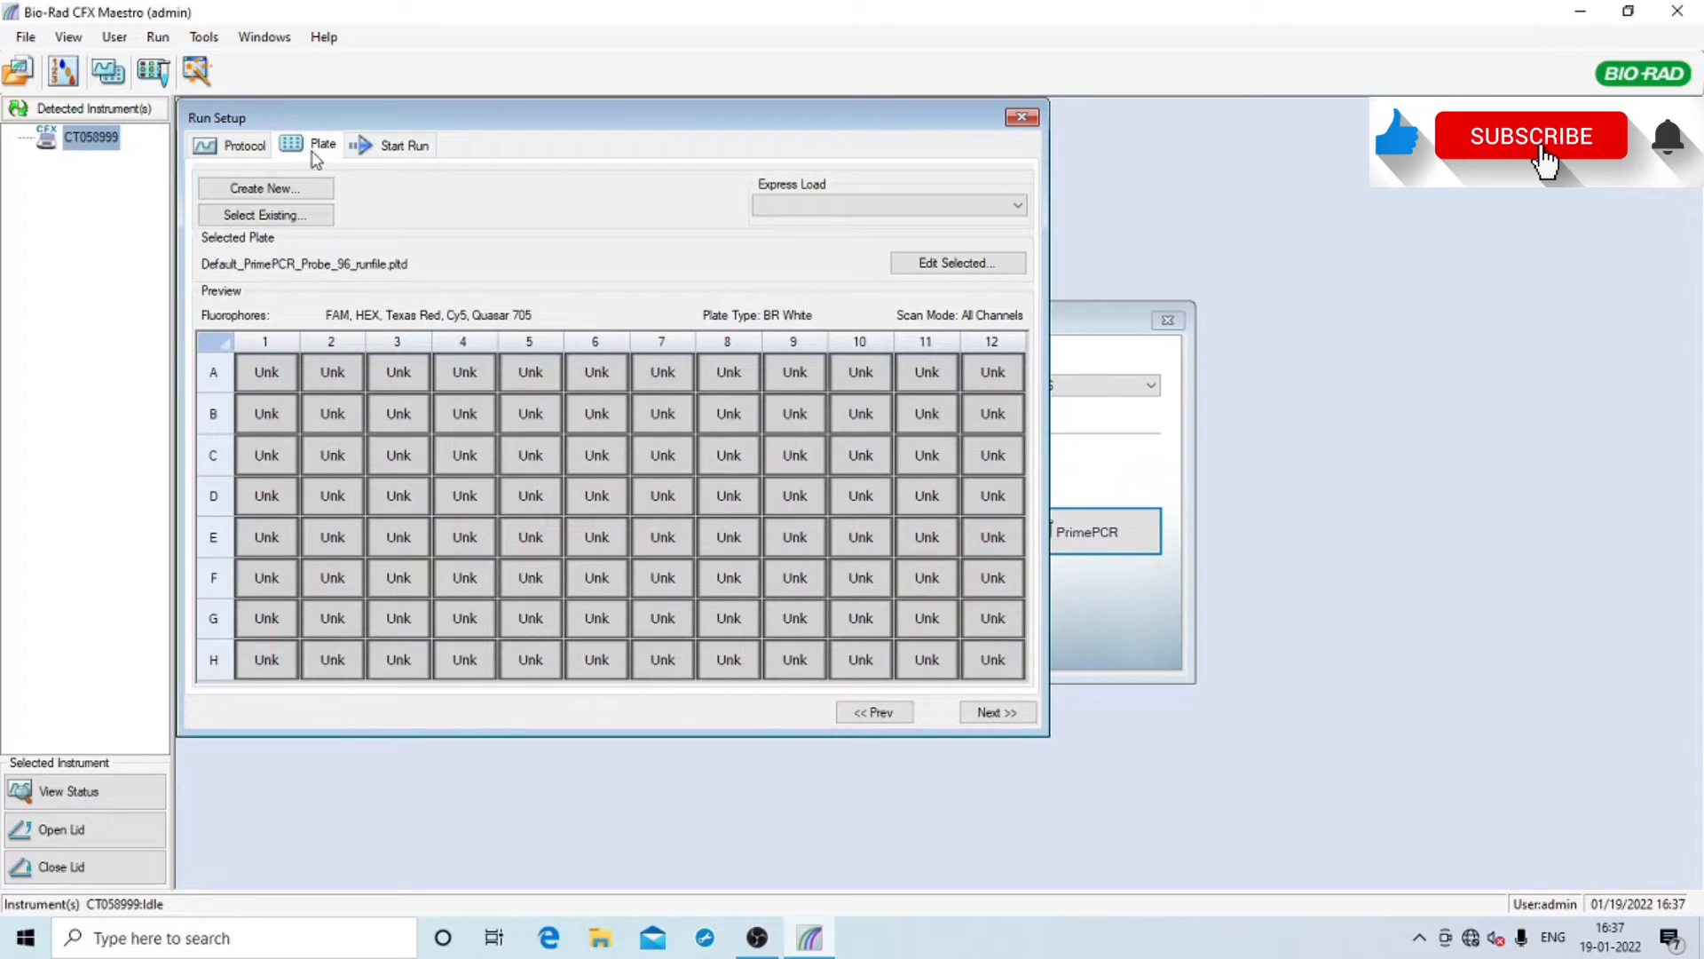
click(410, 147)
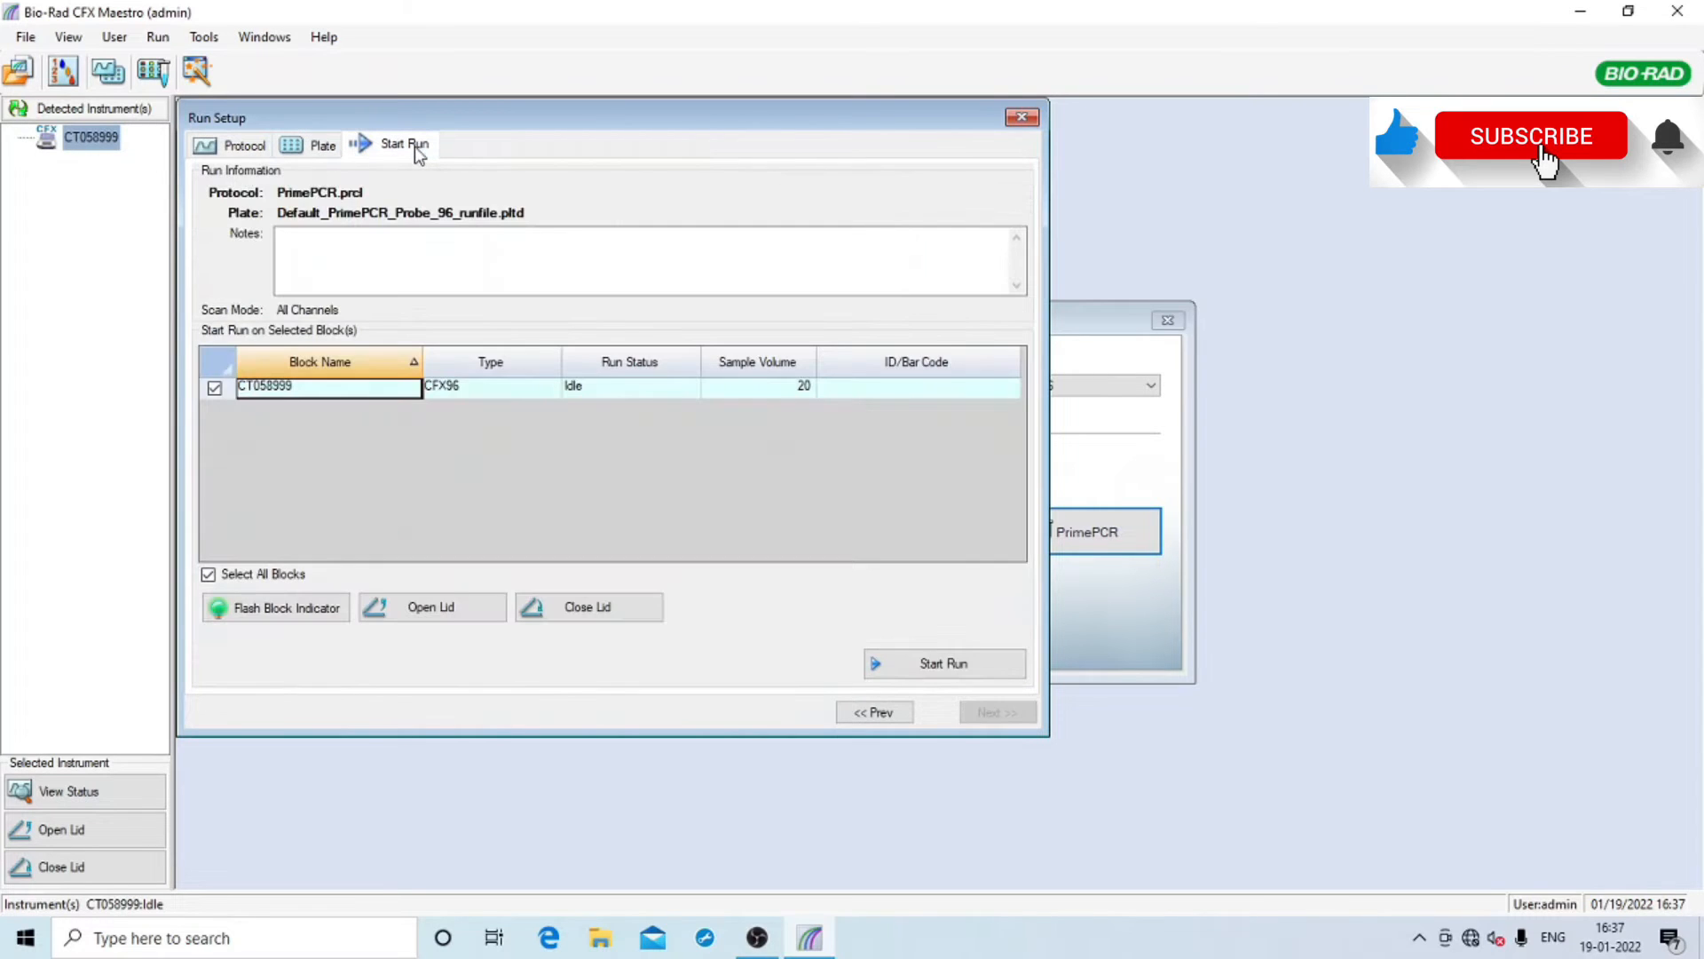
click(239, 150)
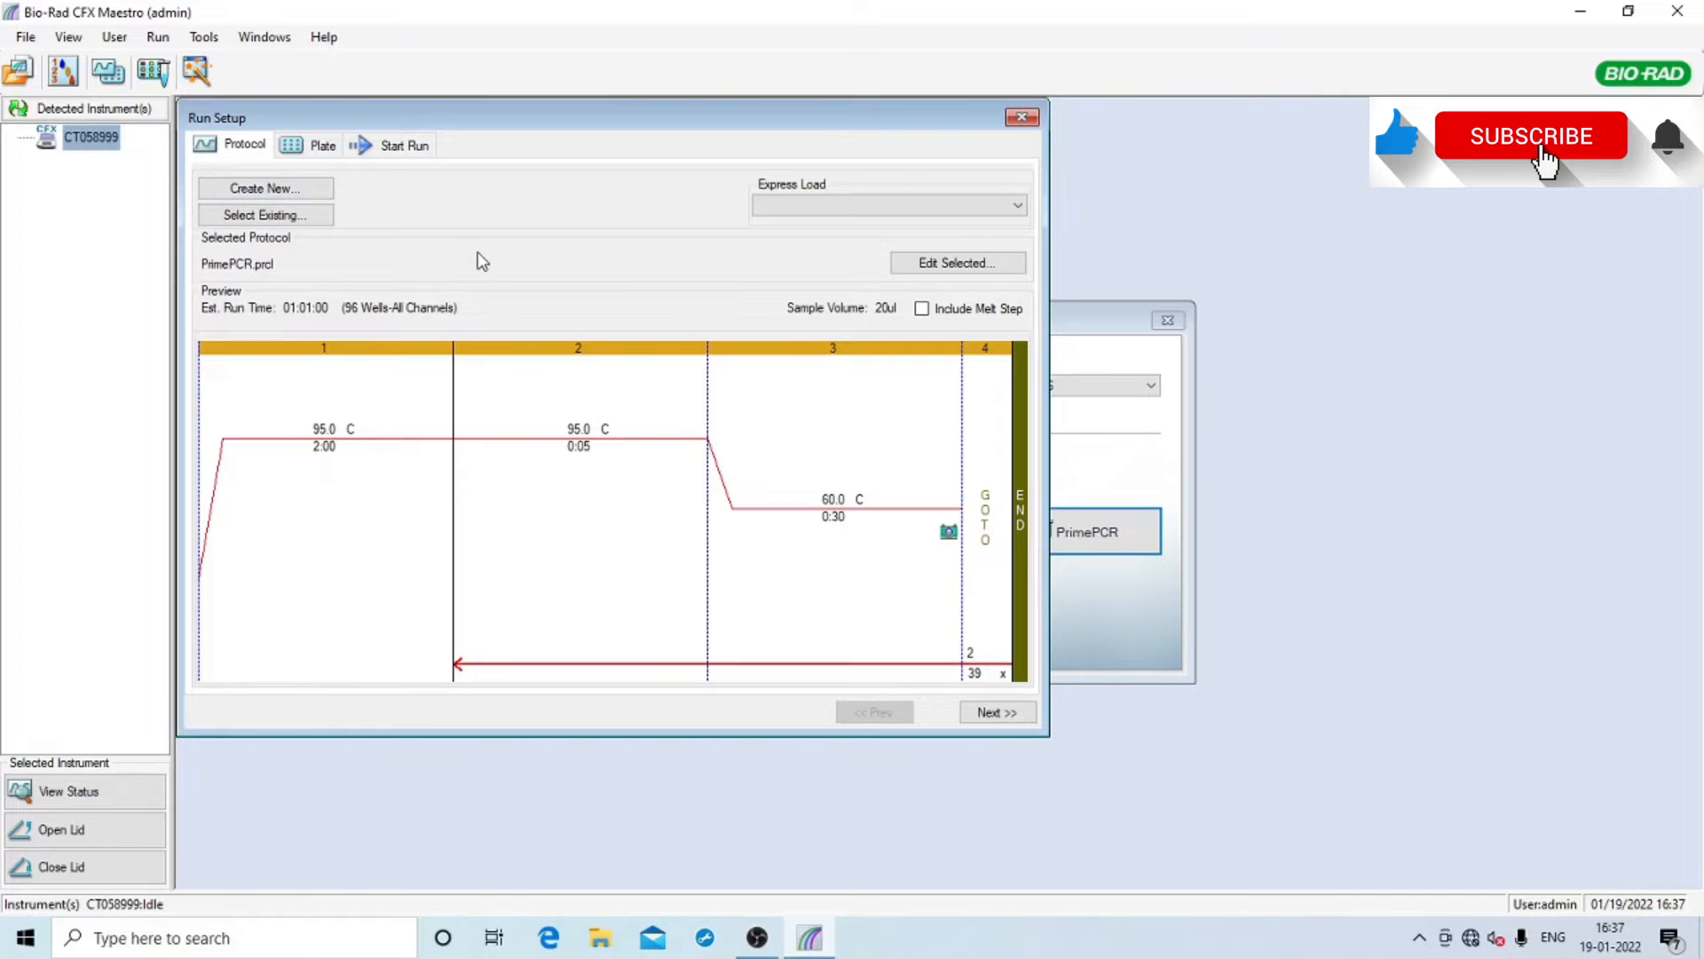
Create a new protocol, accepting the warning about modifying the optimized PrimePCR protocol
click(277, 191)
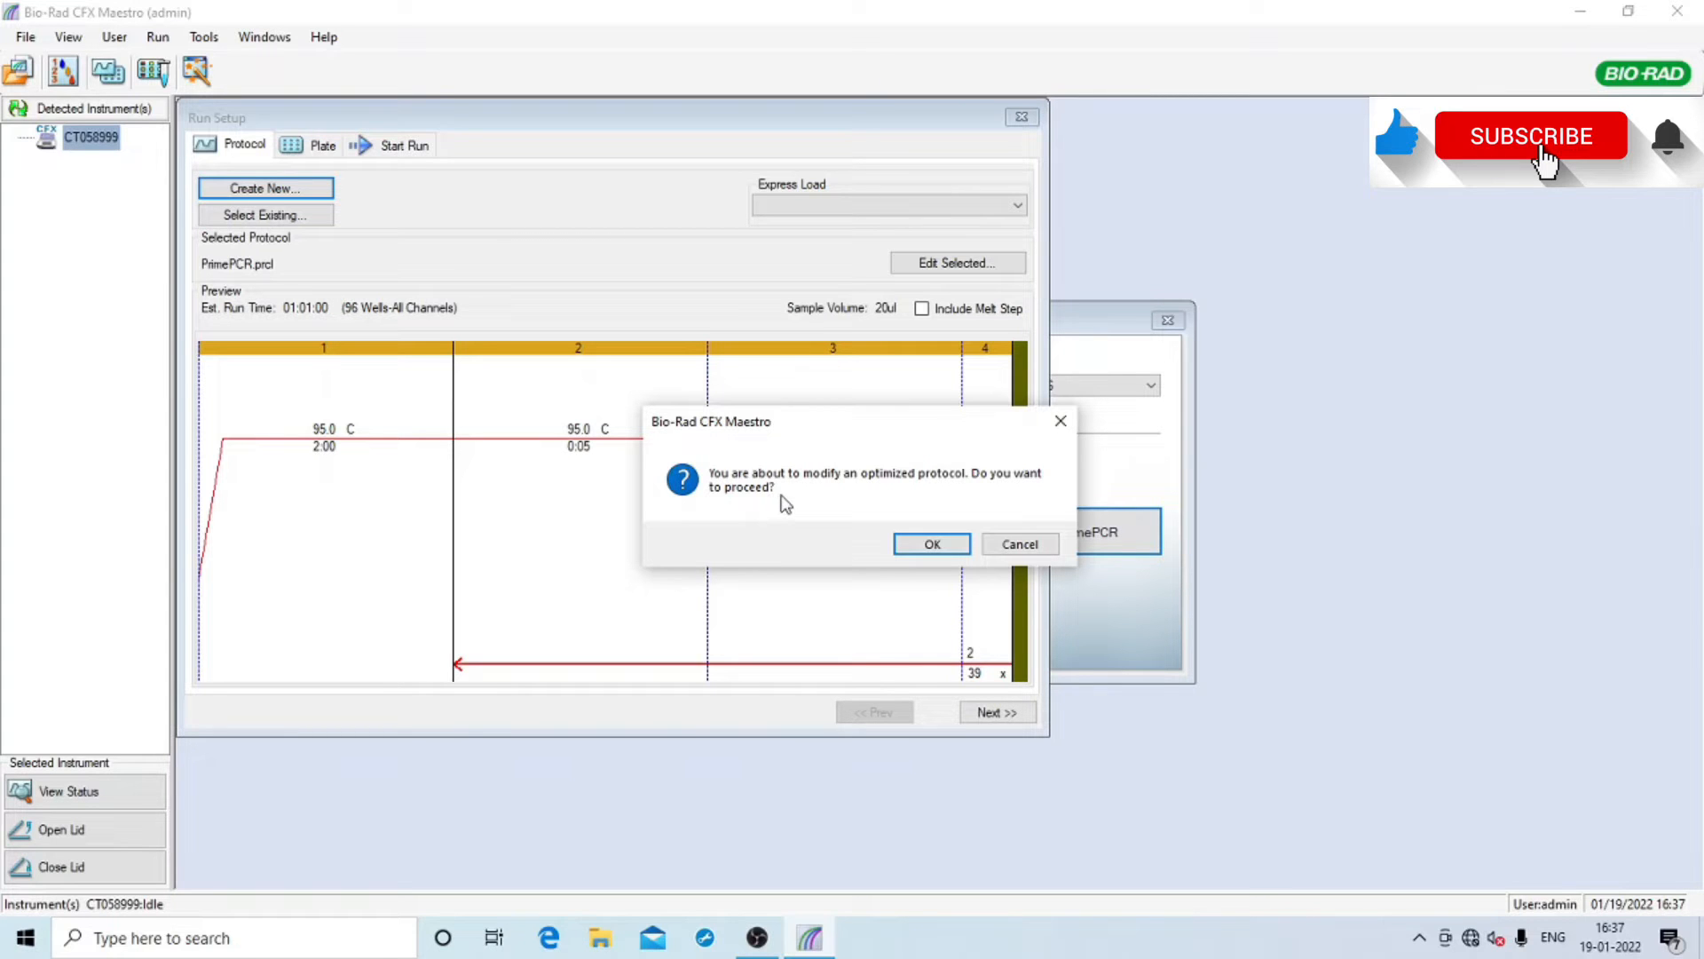
click(931, 545)
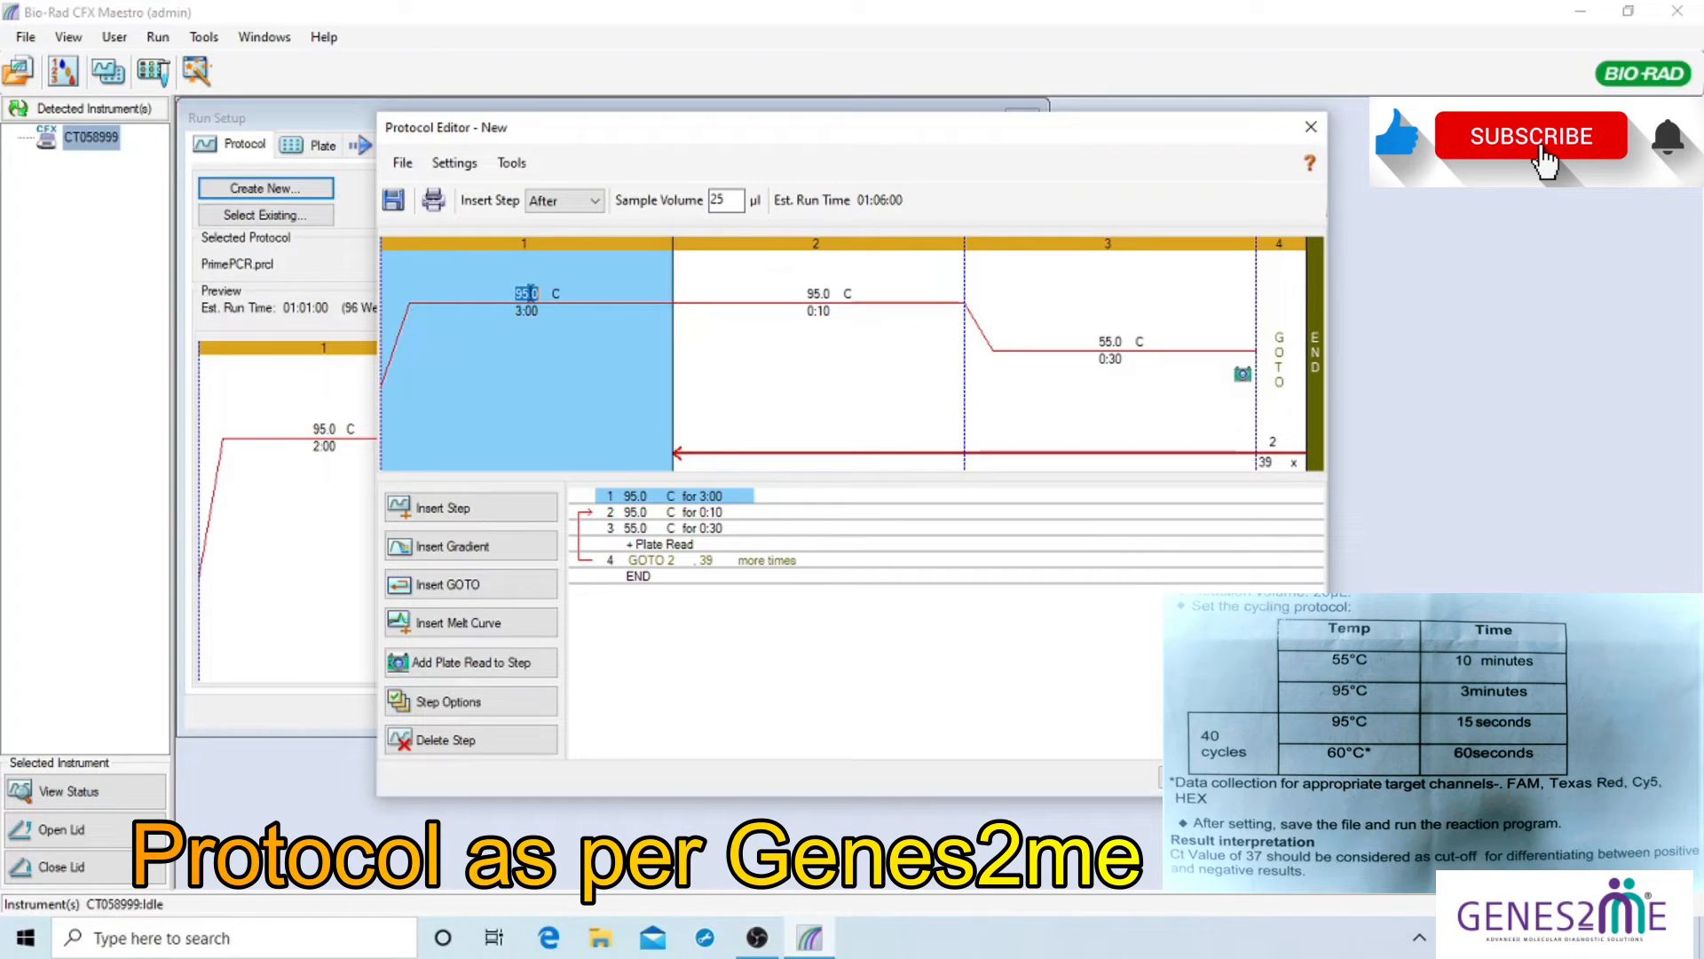
Enter 55 °C and a 10:00 hold time for protocol step 1
text(55)
click(521, 312)
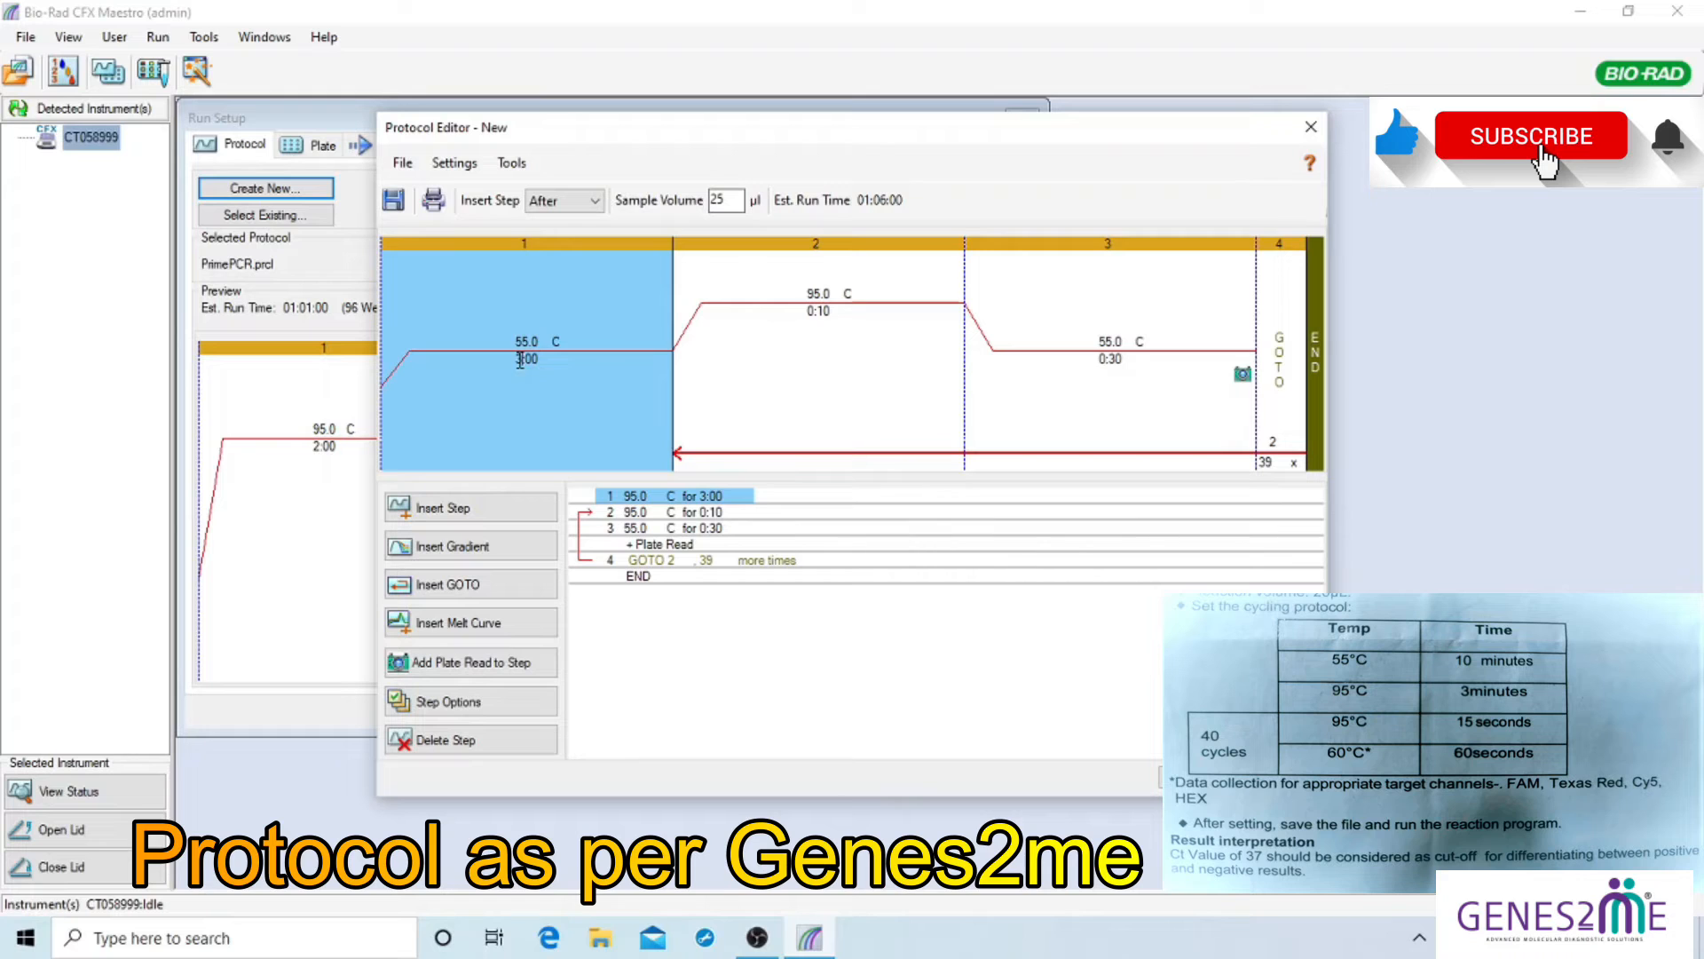
drag(530, 358, 540, 360)
double_click(527, 364)
click(523, 362)
drag(522, 359, 512, 360)
text(10)
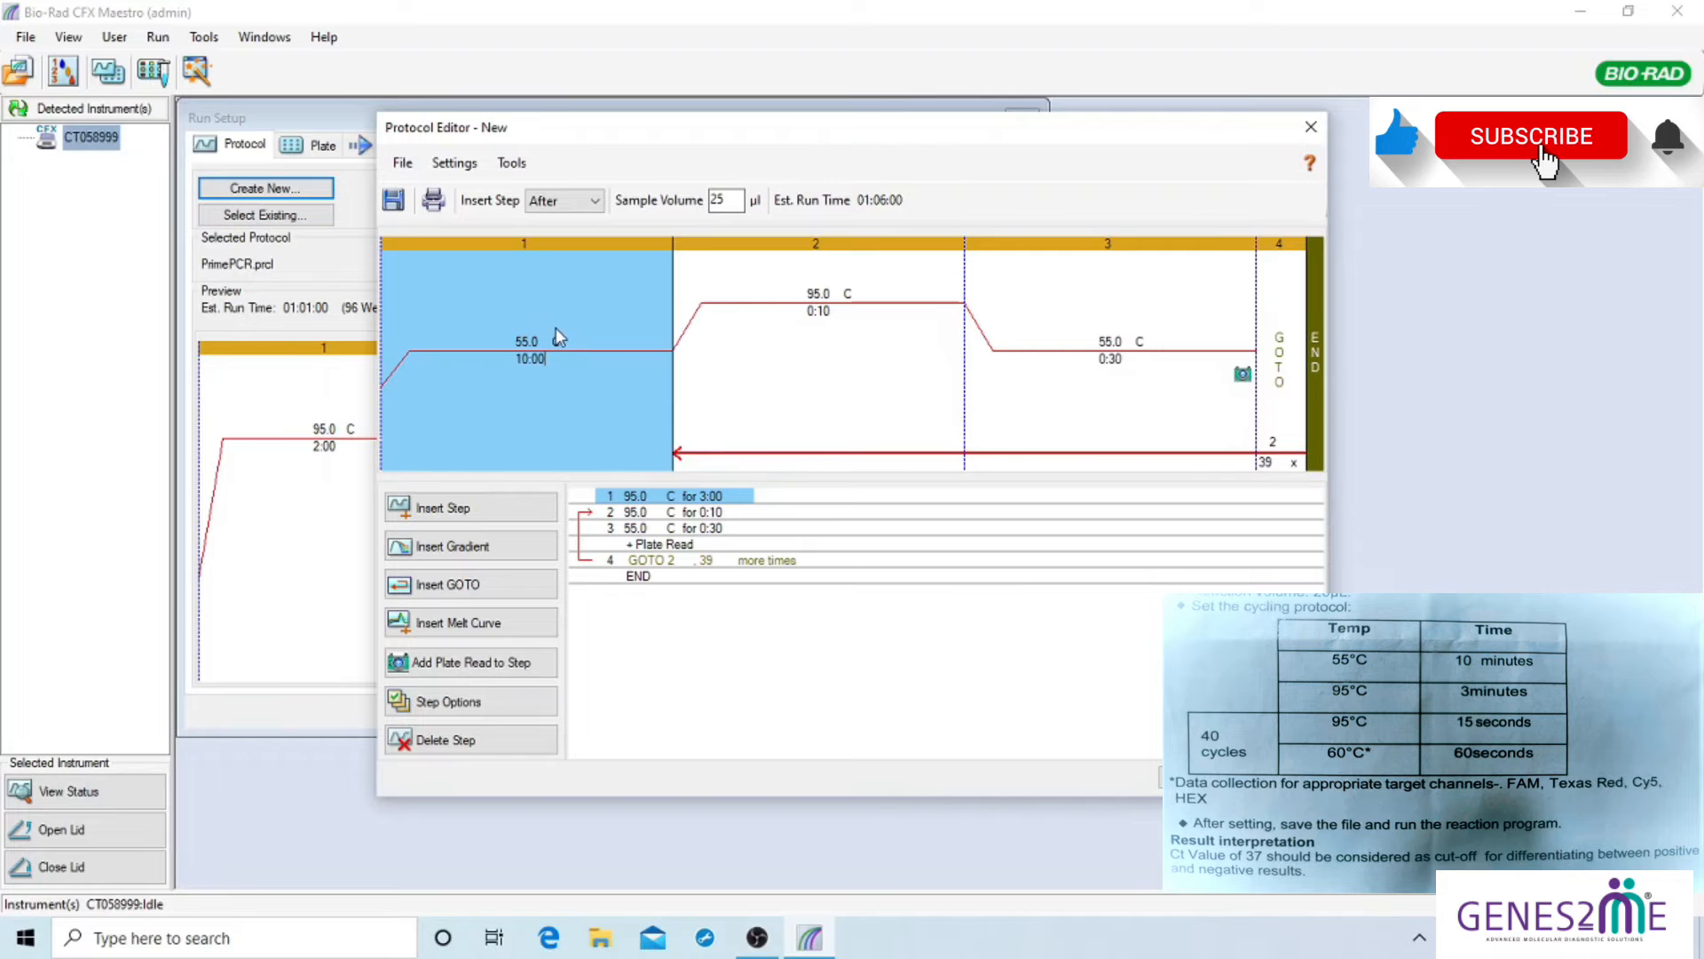
click(817, 294)
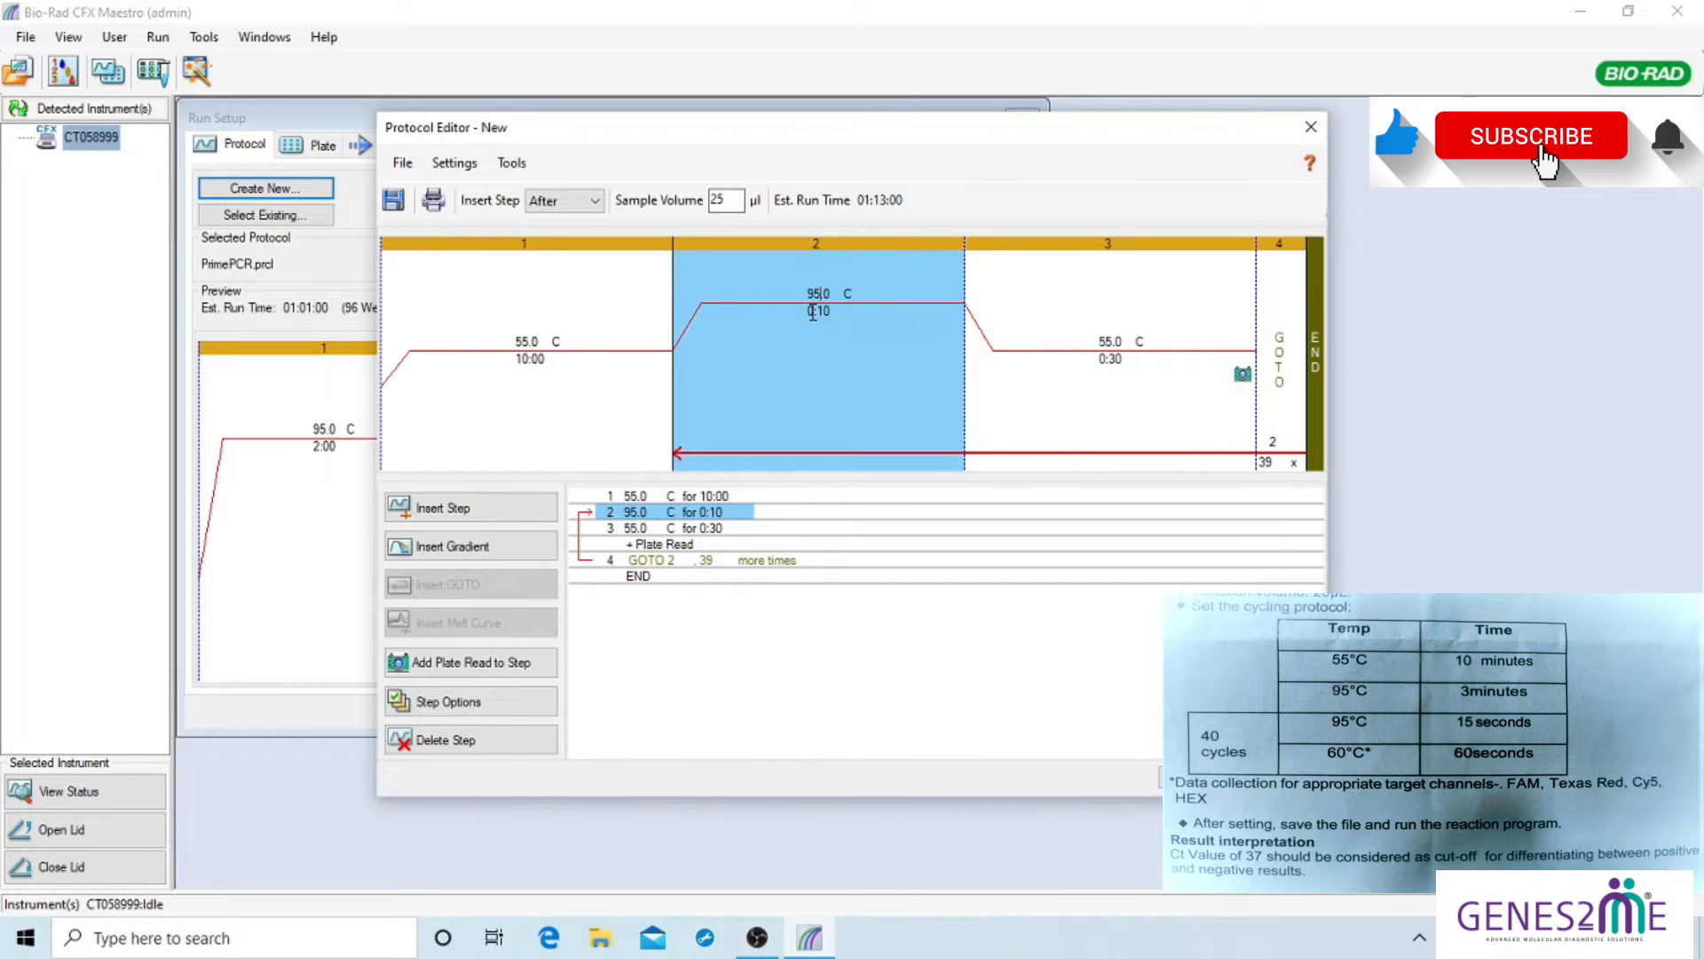
Replace step 2's 0:10 hold with 03:00 at 95.0 °C
click(810, 313)
key(BackSpace)
key(BackSpace)
key(BackSpace)
key(BackSpace)
text(03:00)
click(1101, 344)
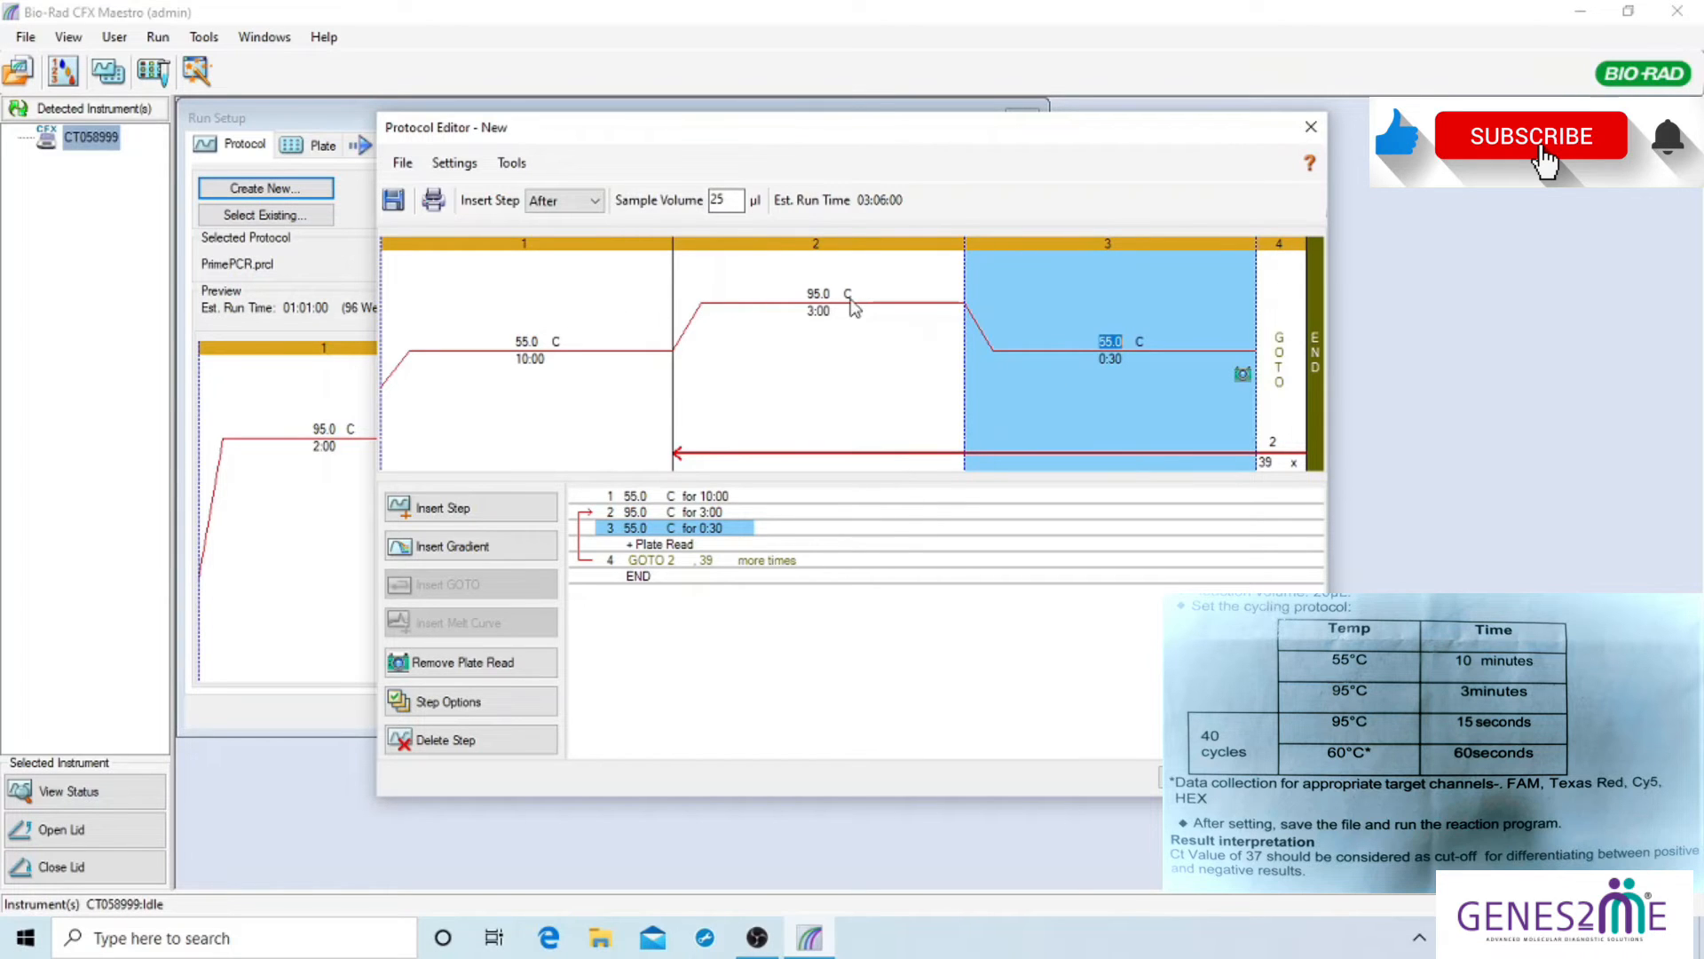
click(1110, 341)
Set step 3 to 95 °C for 0:15 and add a new step after the GOTO loop
key(BackSpace)
key(BackSpace)
text(95)
key(Tab)
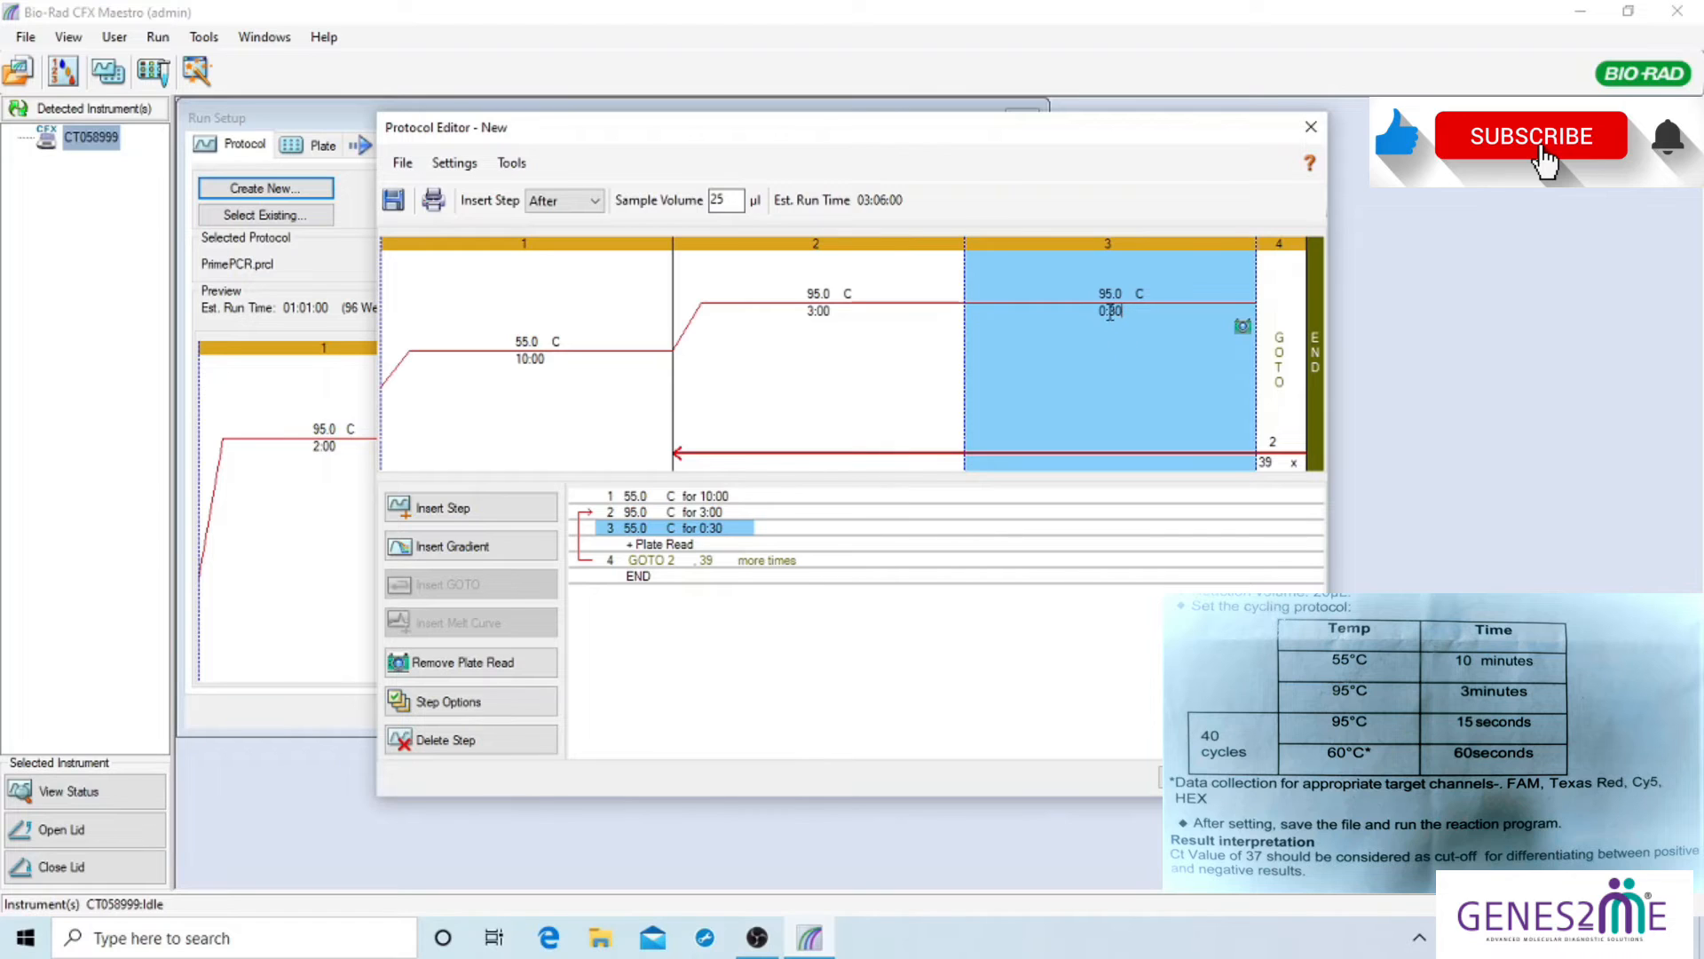
drag(1109, 313, 1123, 312)
text(15)
click(1297, 304)
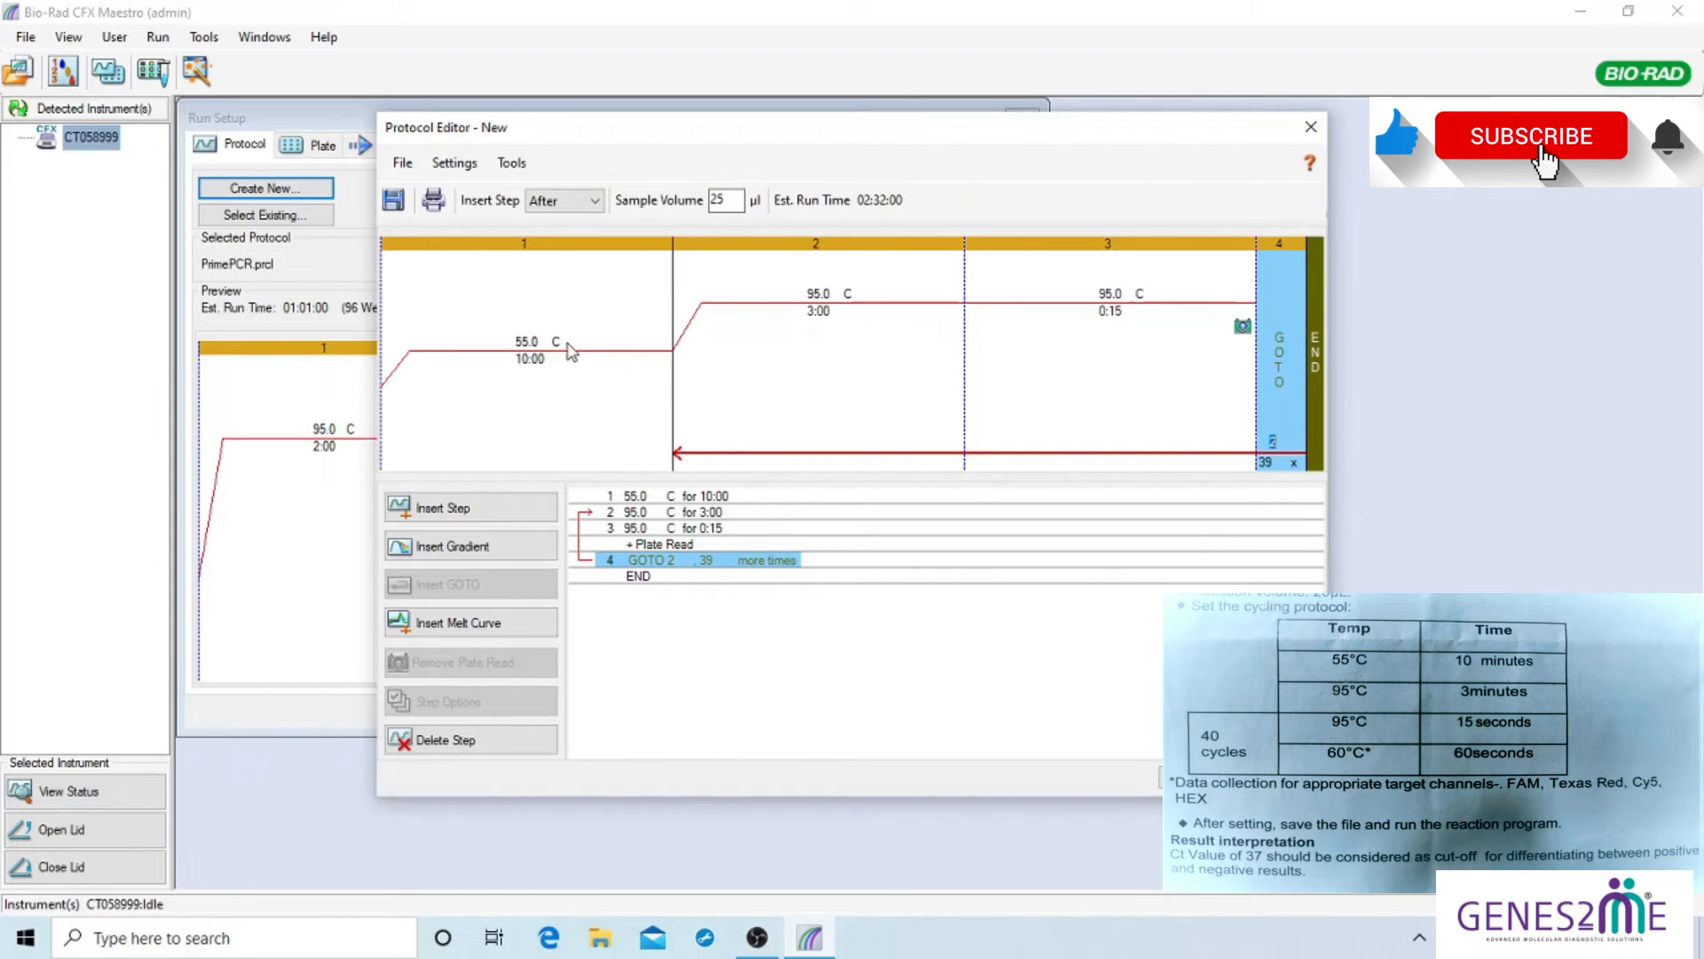
click(448, 515)
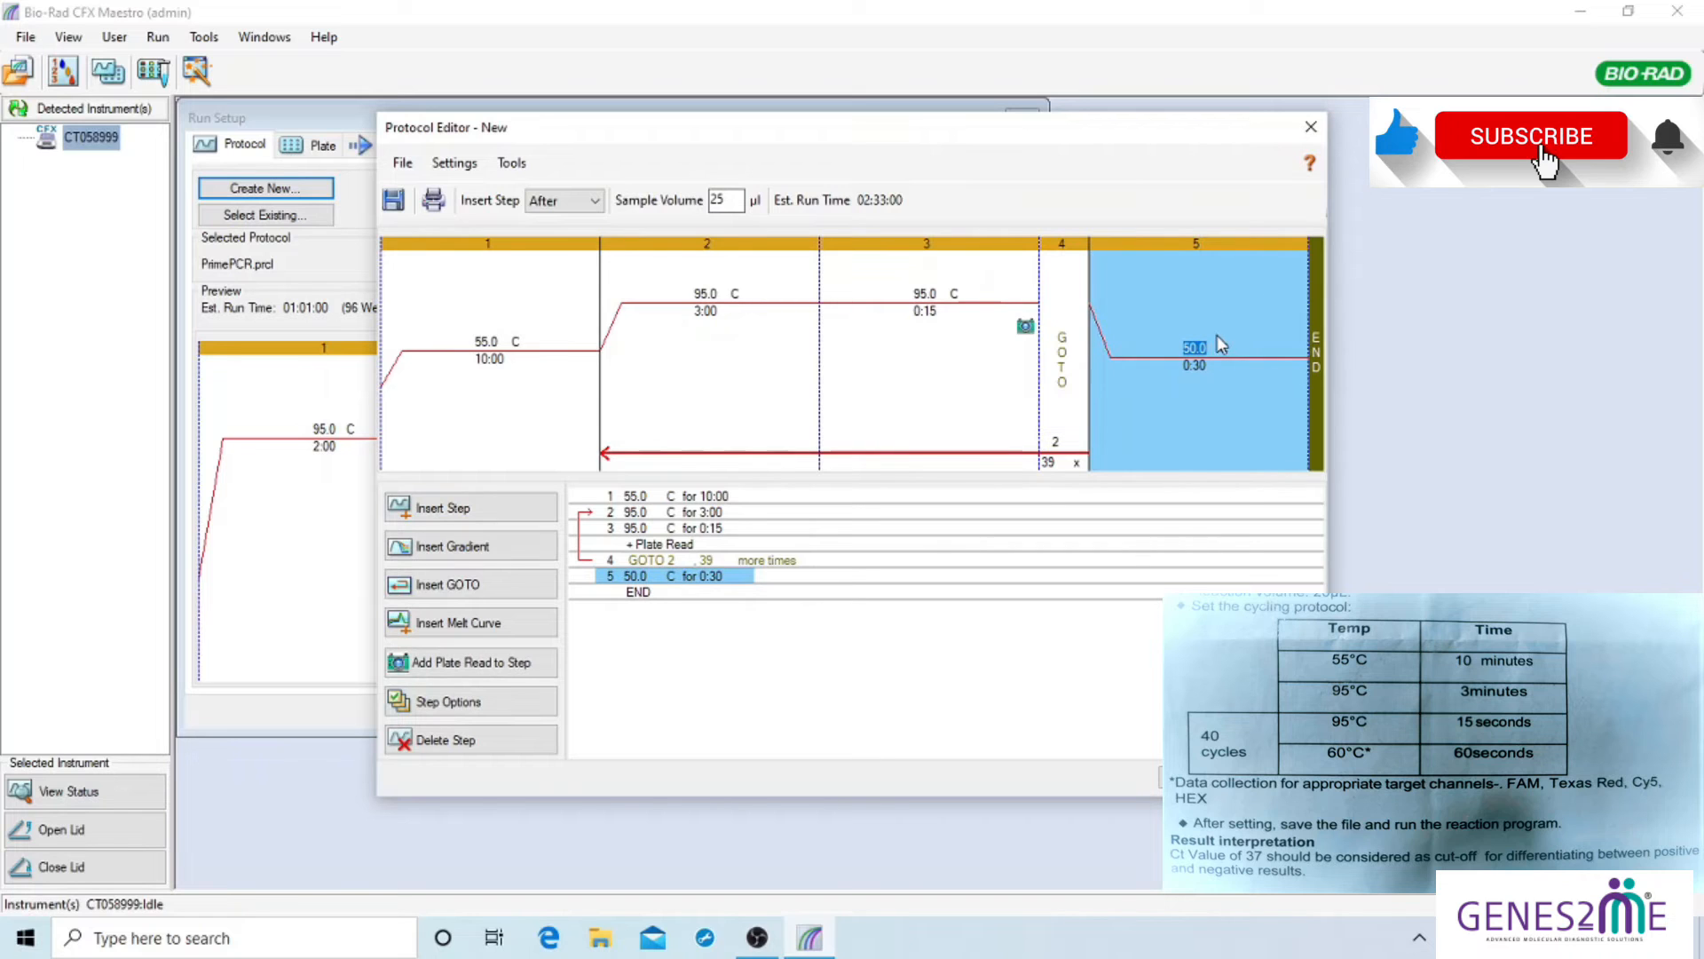
Delete the GOTO repeat step from the protocol
click(1065, 245)
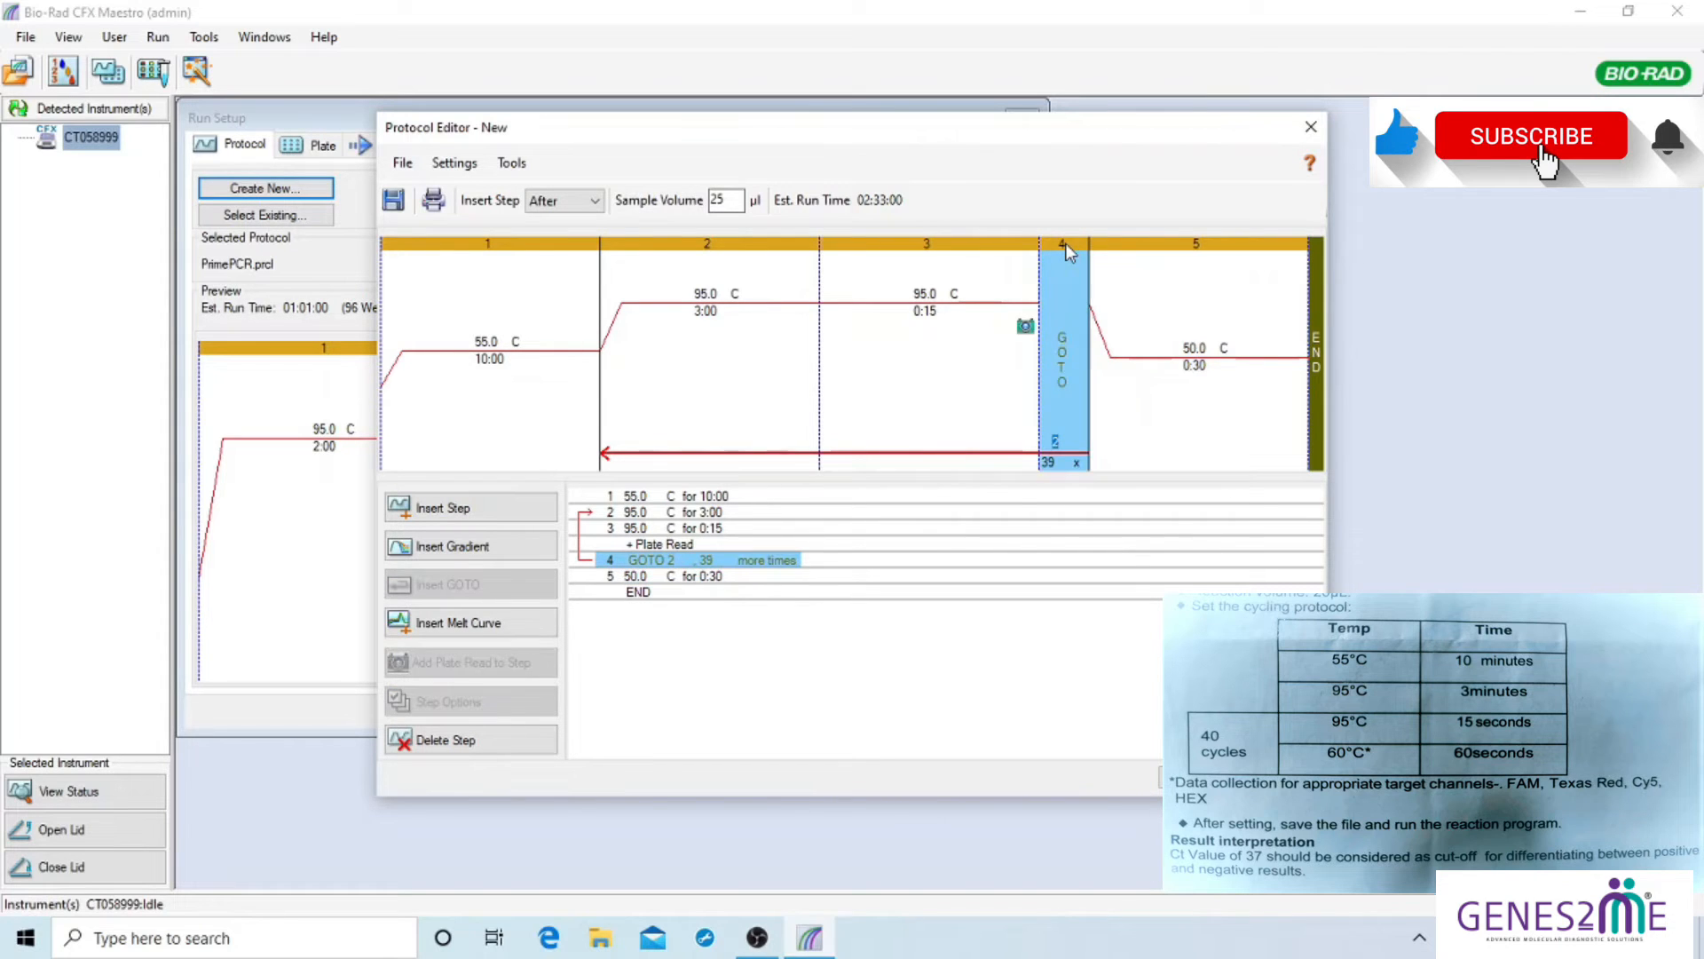
click(1157, 244)
click(1075, 246)
click(453, 739)
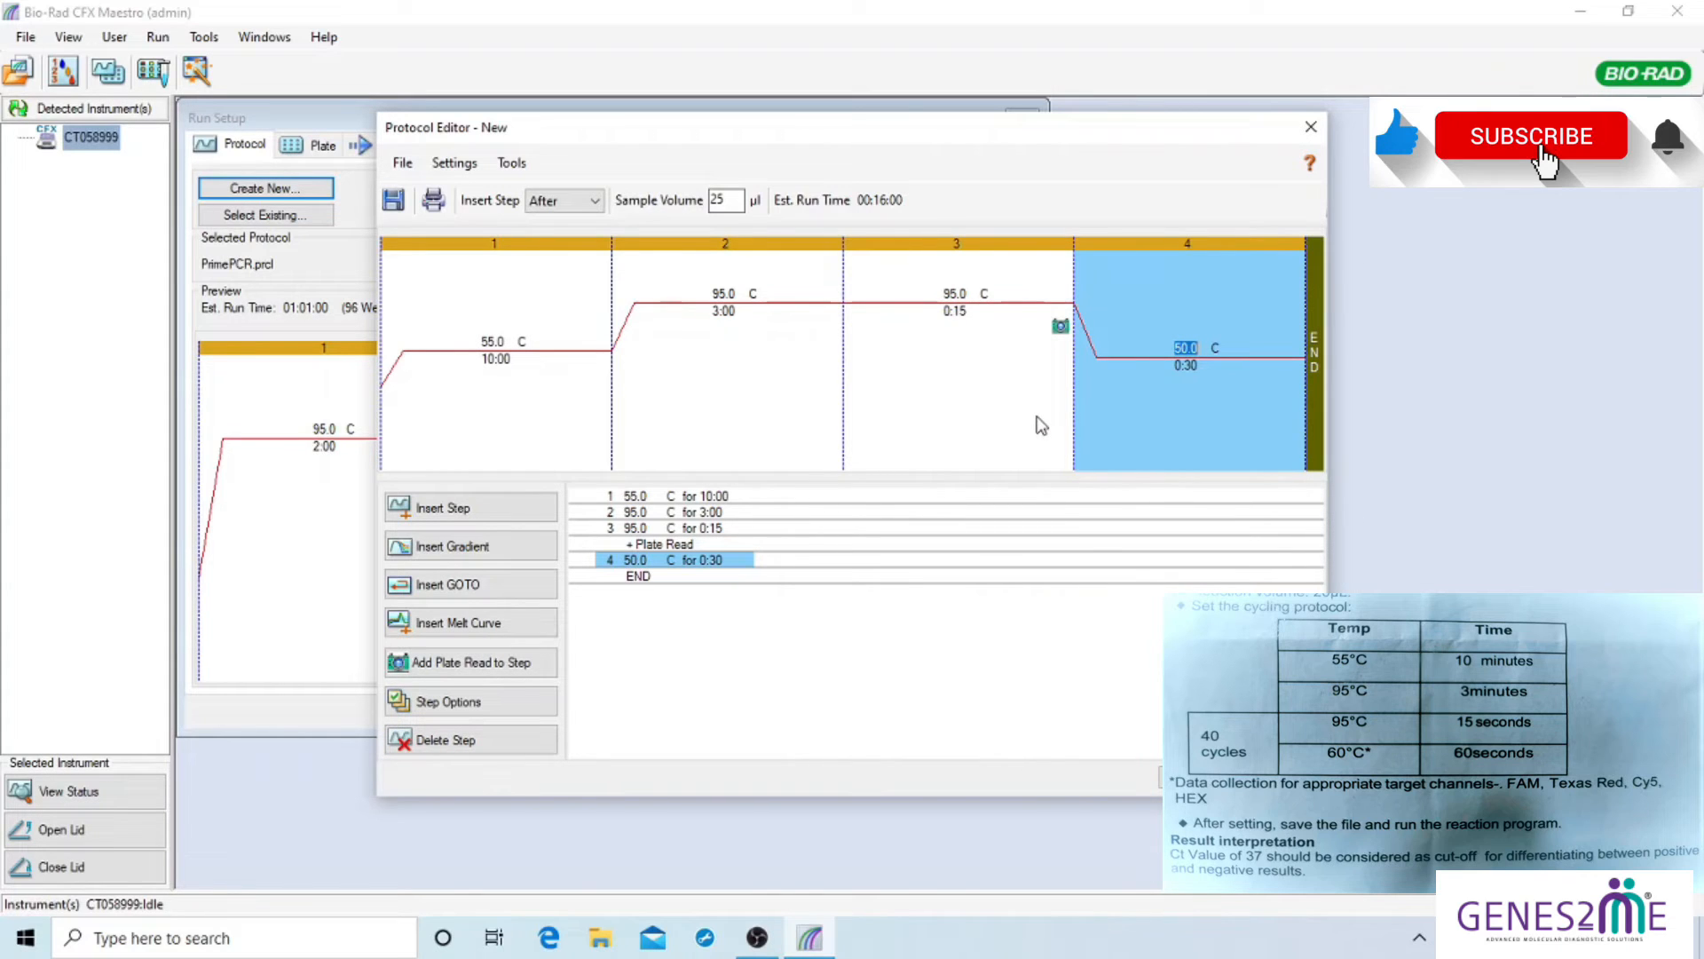
Set the last step to 60.0 °C with a 1:00 hold
click(1187, 349)
key(BackSpace)
text(6)
click(1191, 367)
key(BackSpace)
text(6)
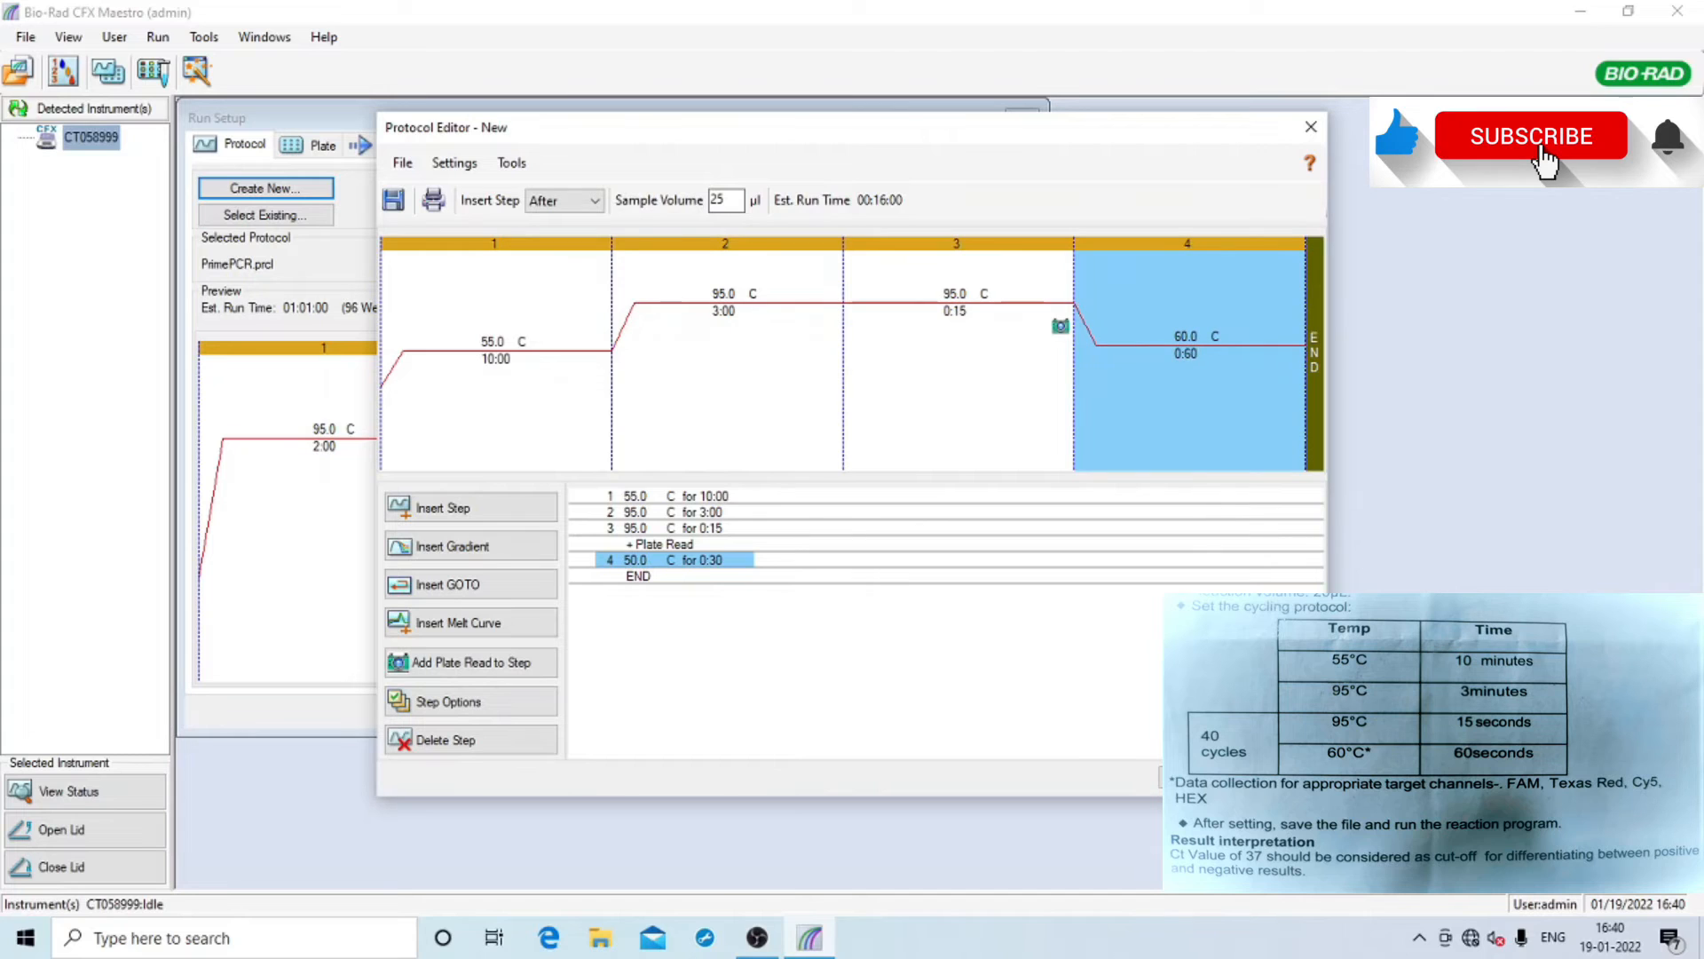
click(1233, 356)
click(909, 381)
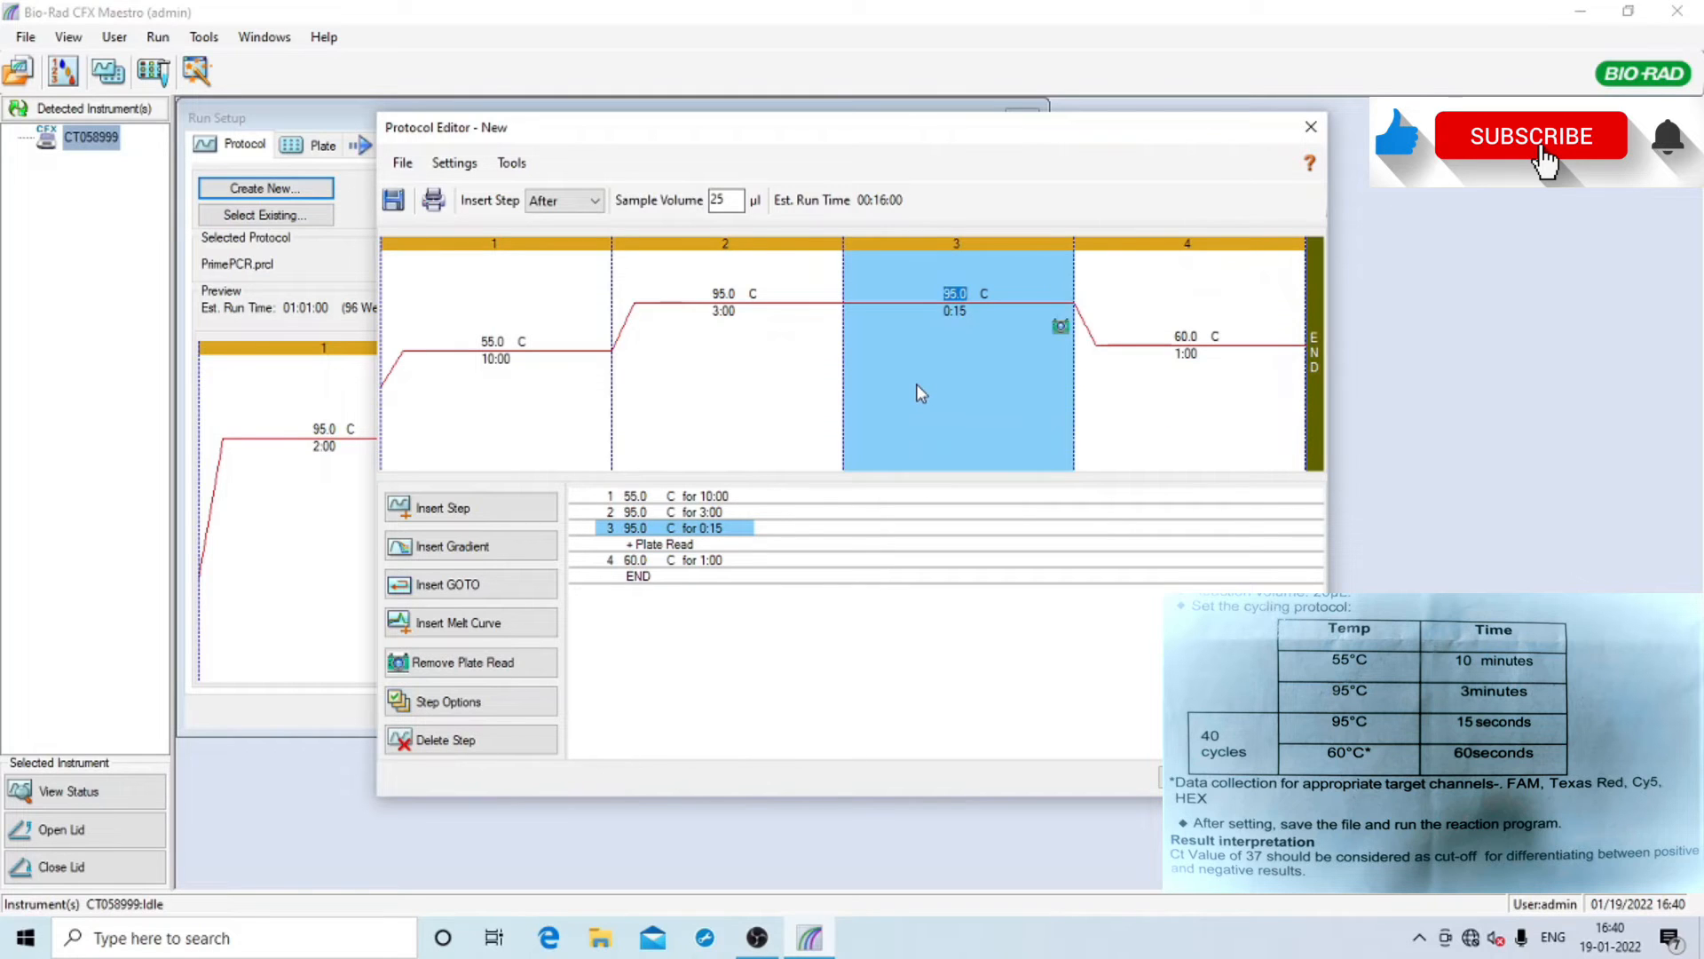
click(1120, 383)
click(962, 383)
click(1209, 384)
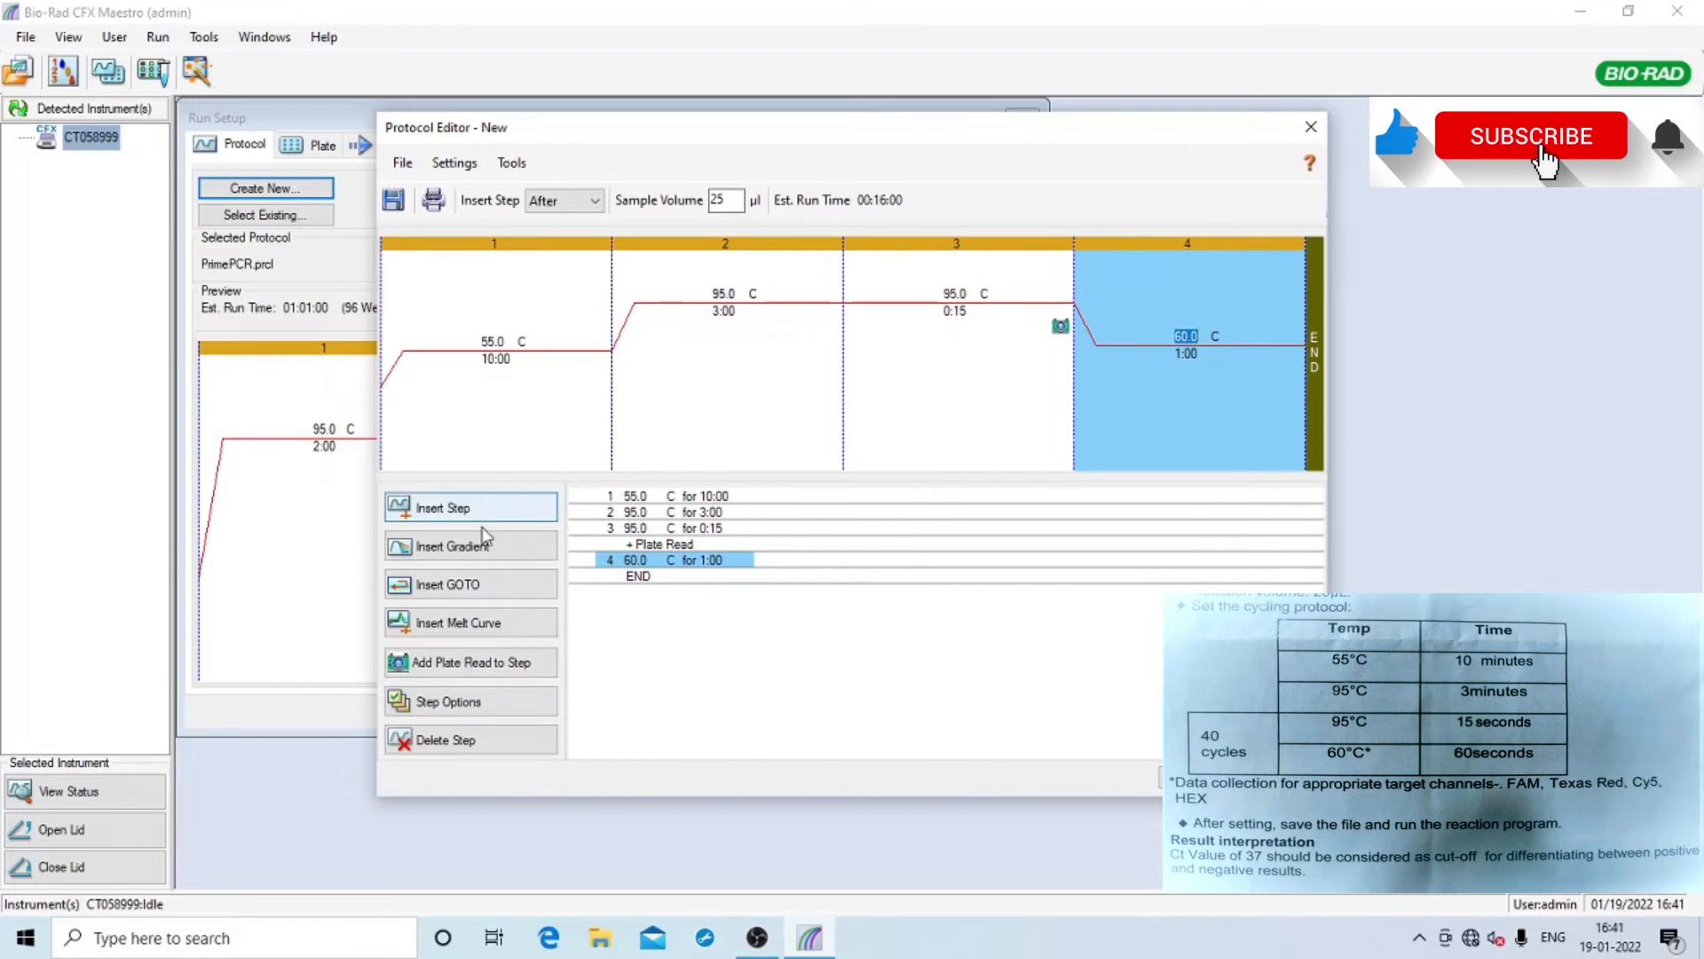
Insert a GOTO after the 60 °C step and point it back to step 3
click(449, 593)
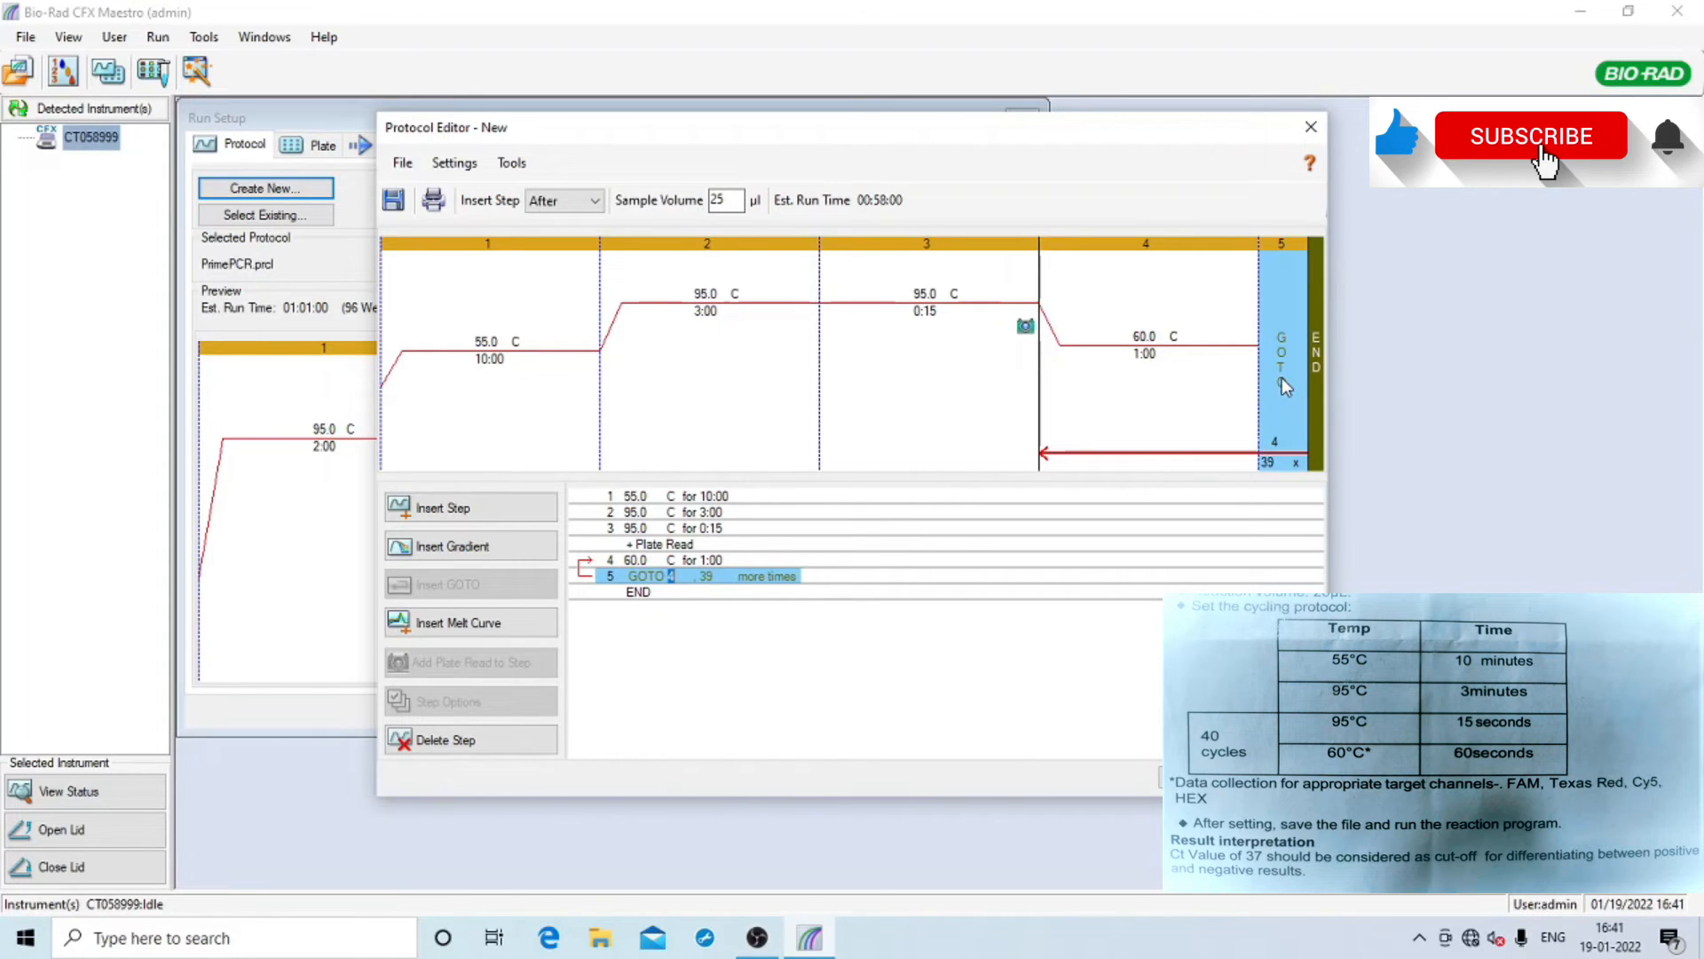
click(924, 246)
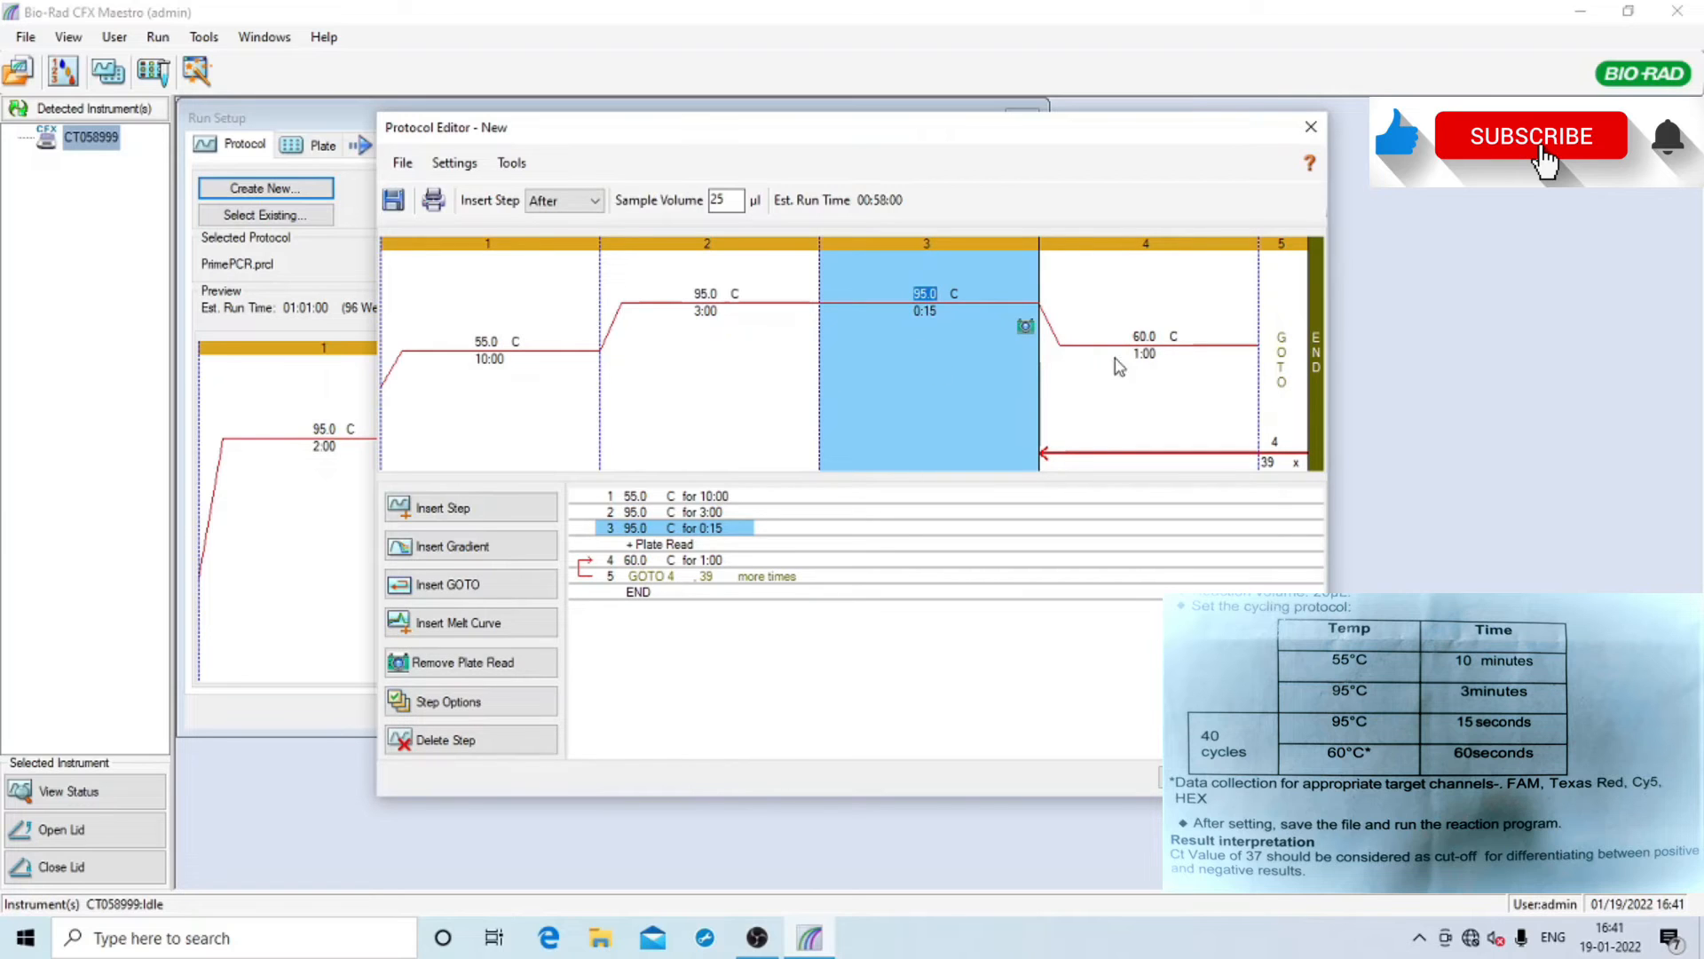
click(1274, 438)
text(3)
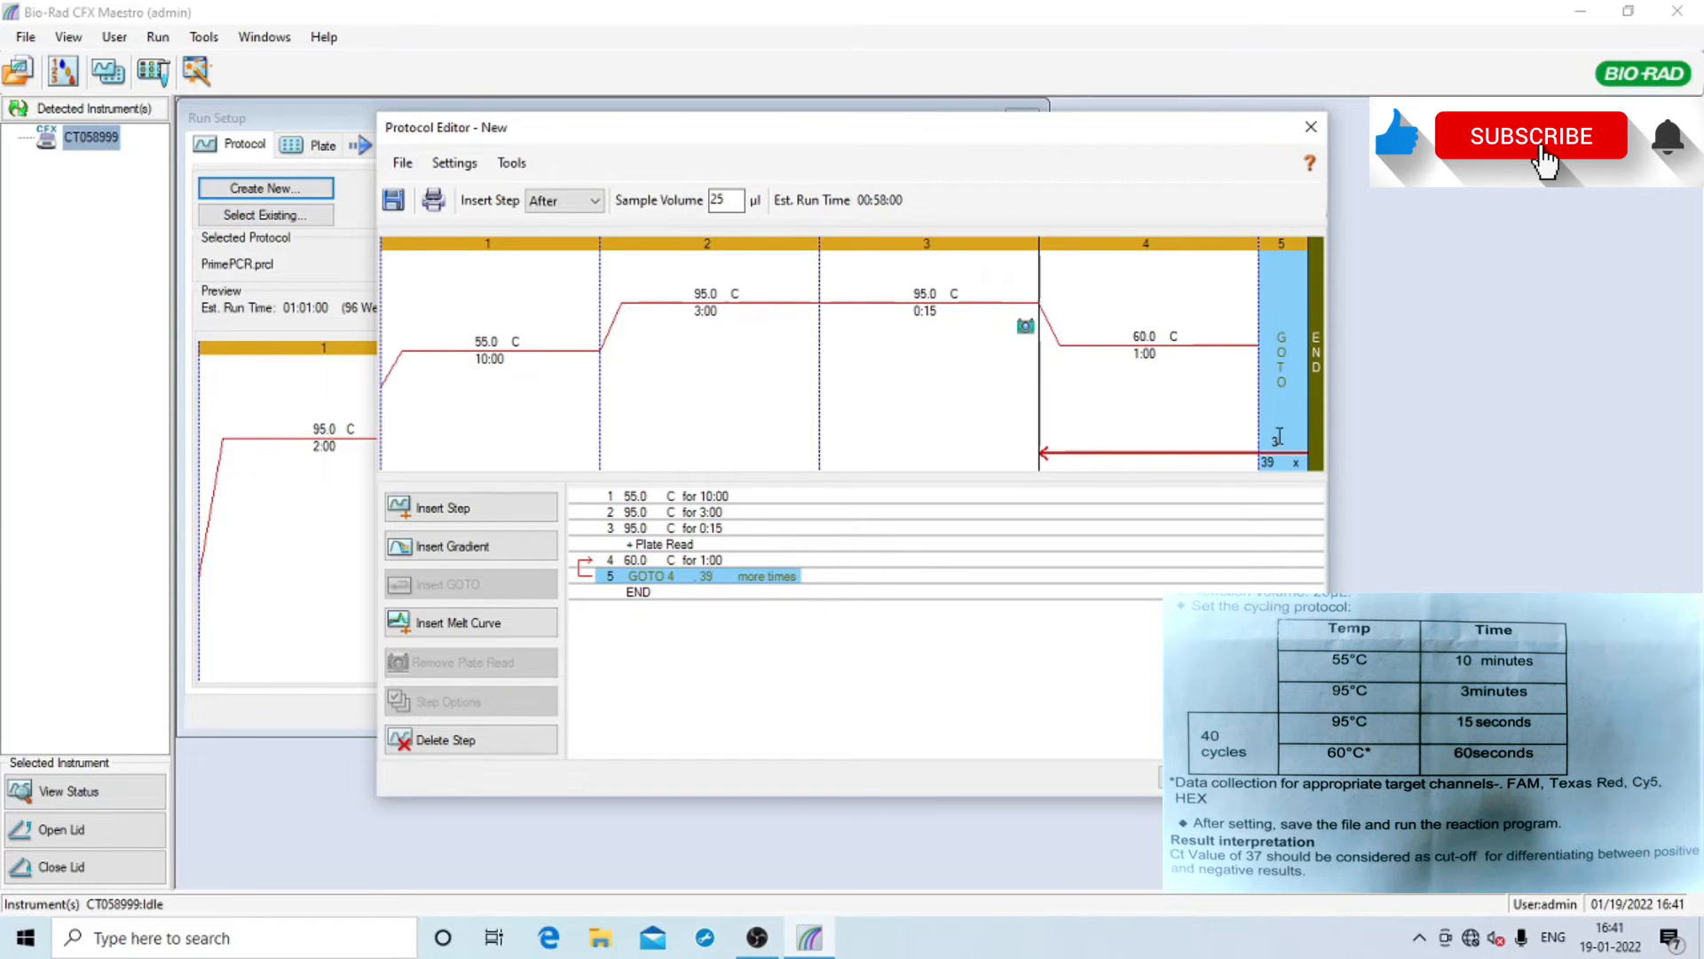
click(965, 388)
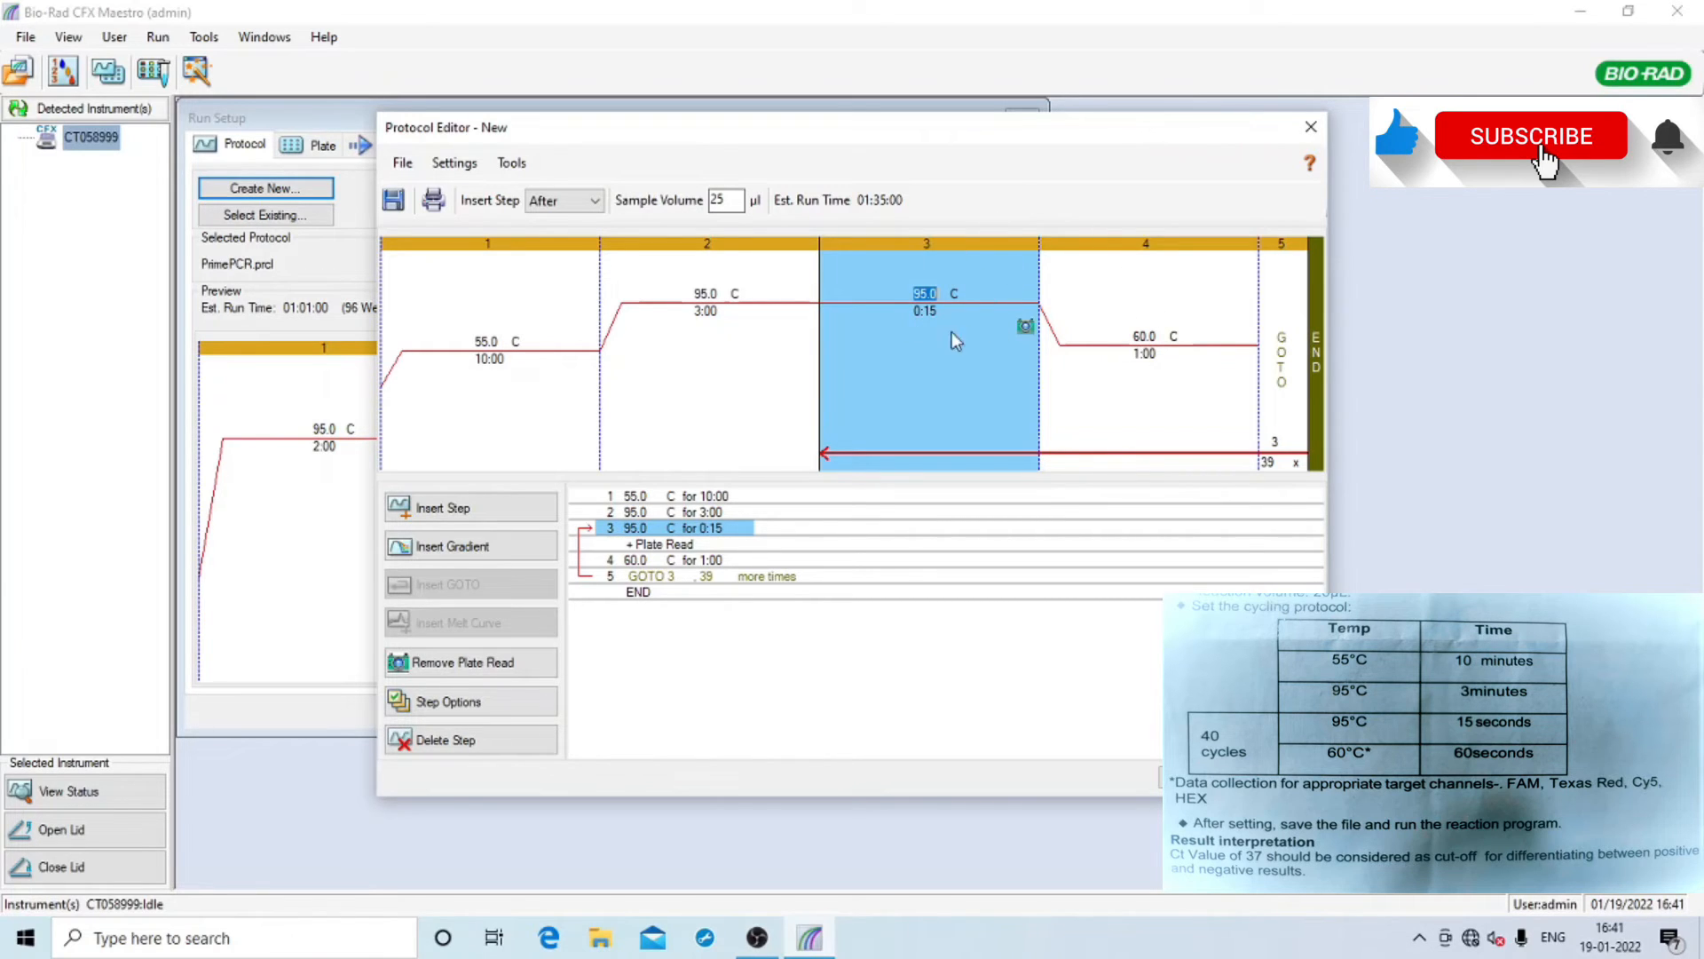
Change the GOTO repeat count to 40 and remove step 3's plate read
click(1279, 463)
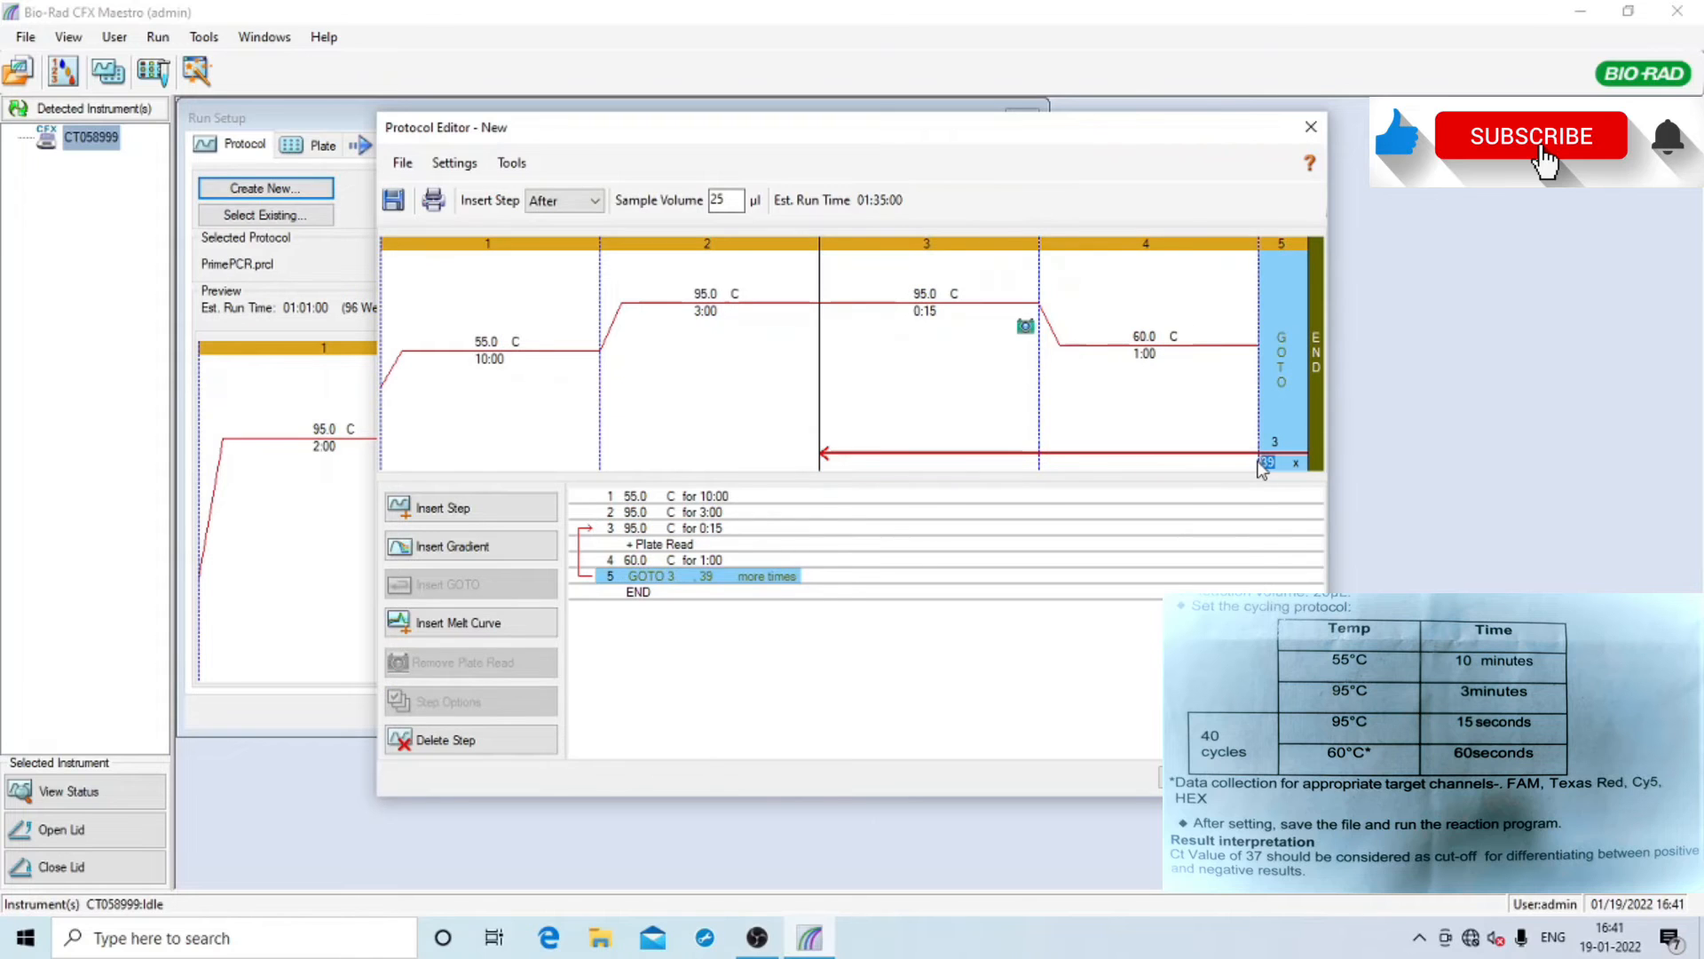
text(40)
click(1177, 402)
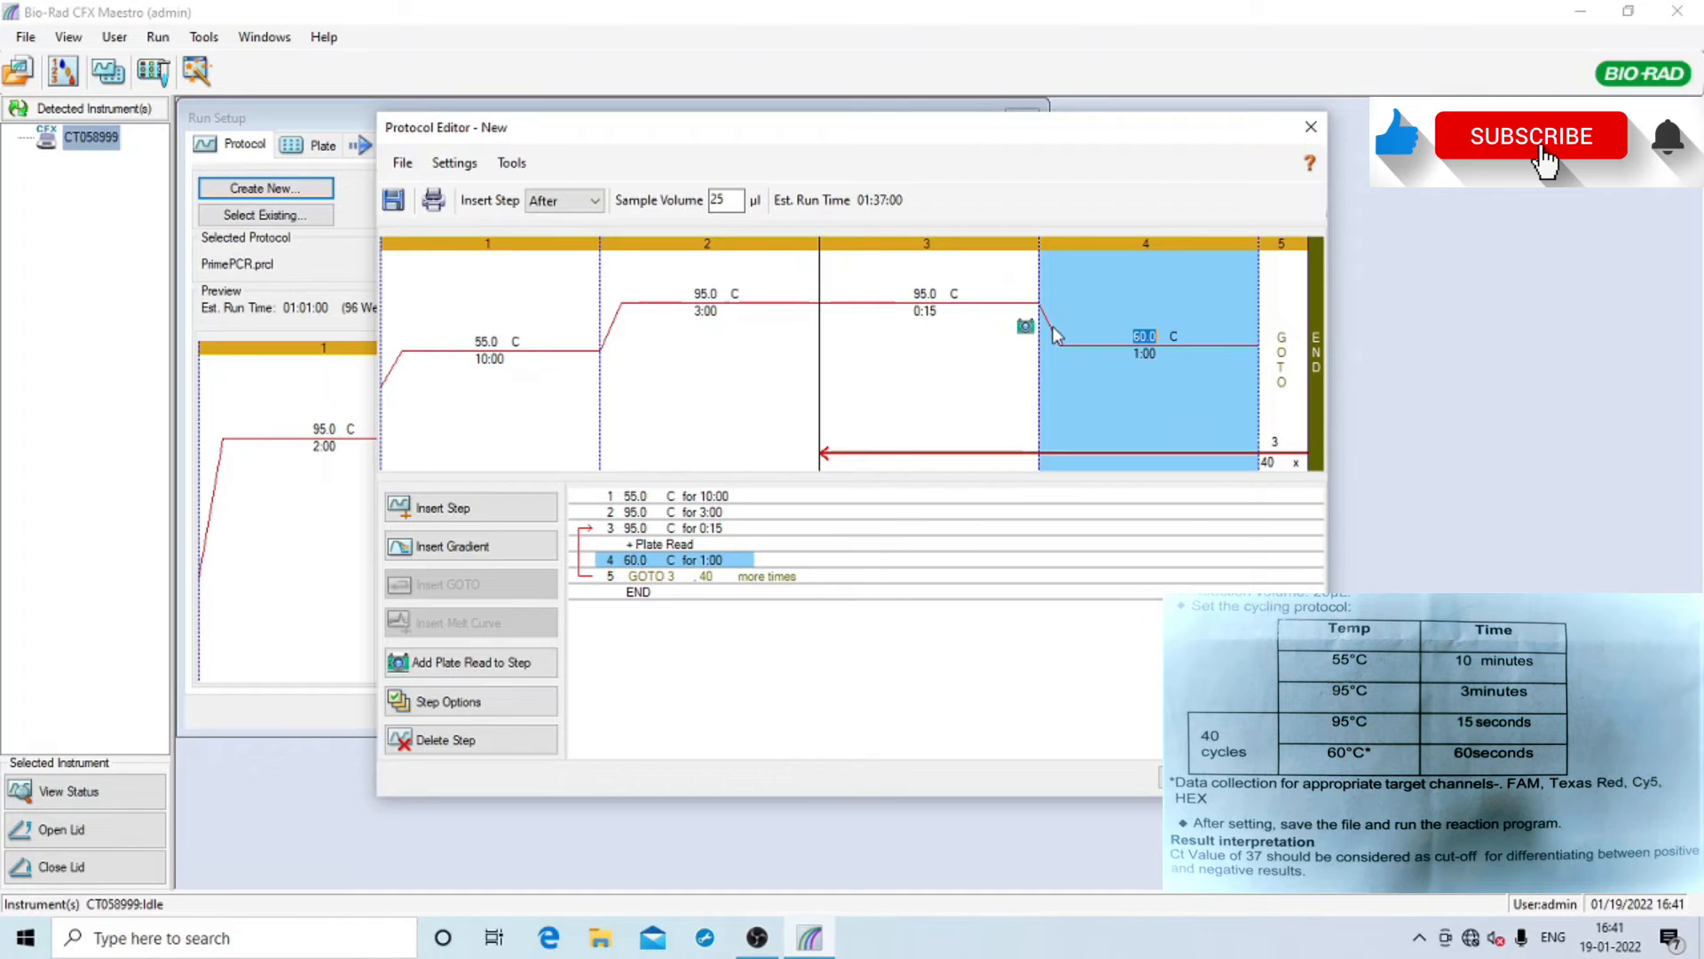
click(1027, 329)
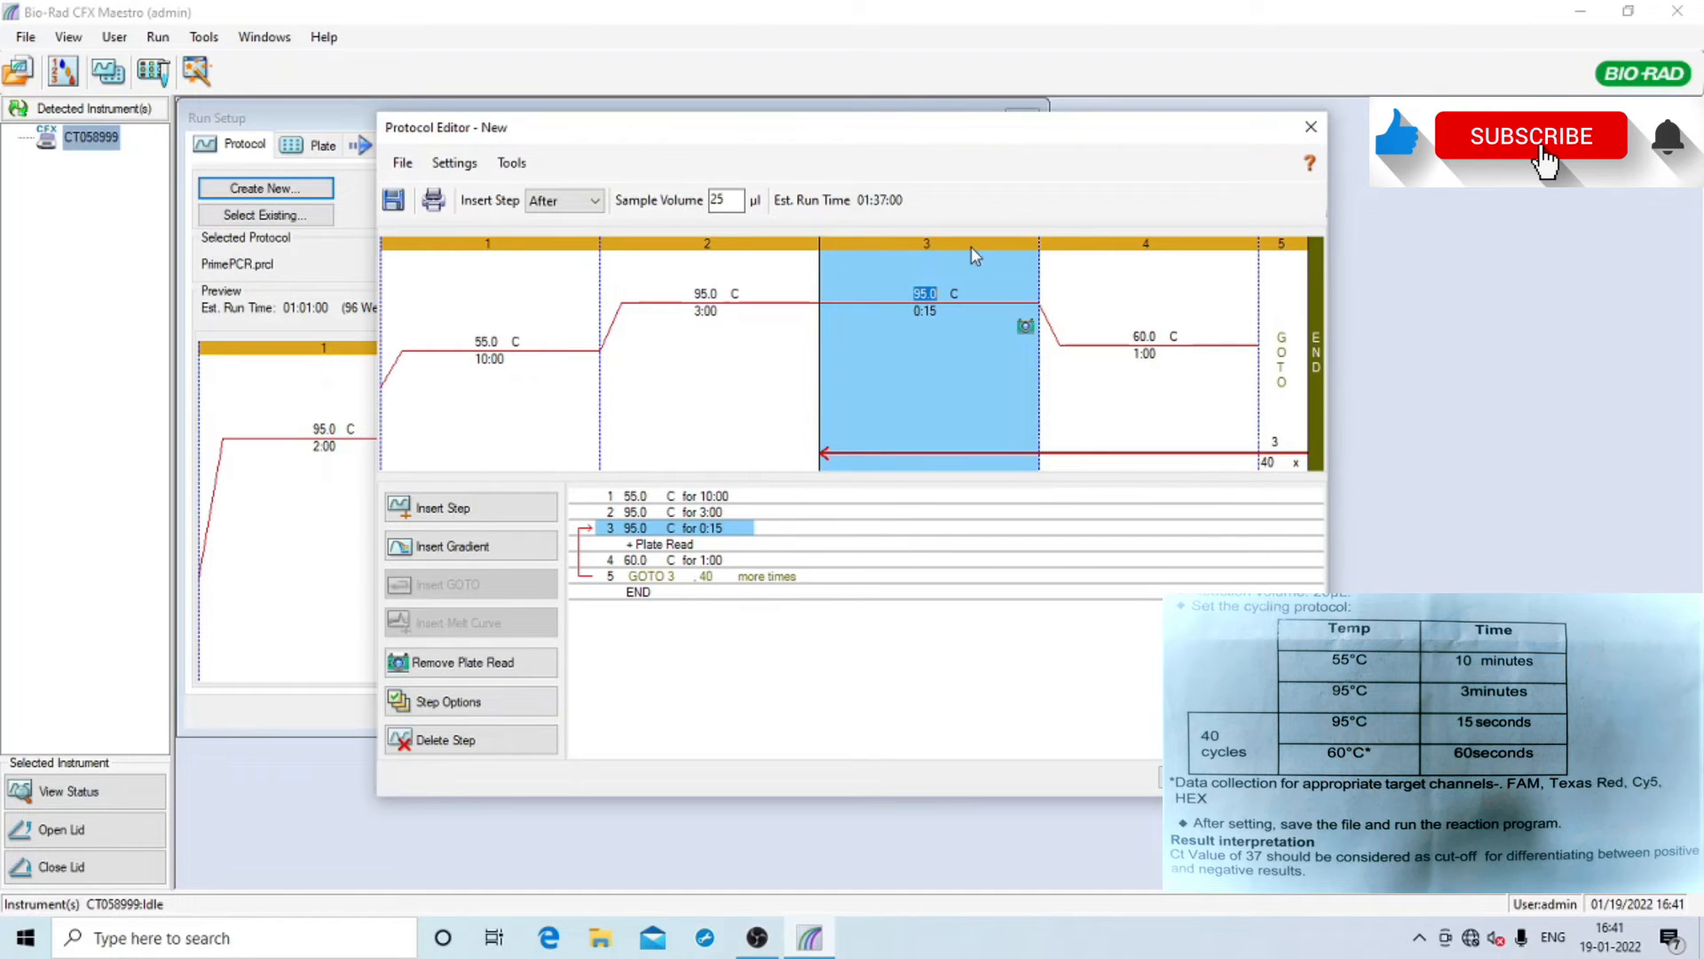
click(467, 667)
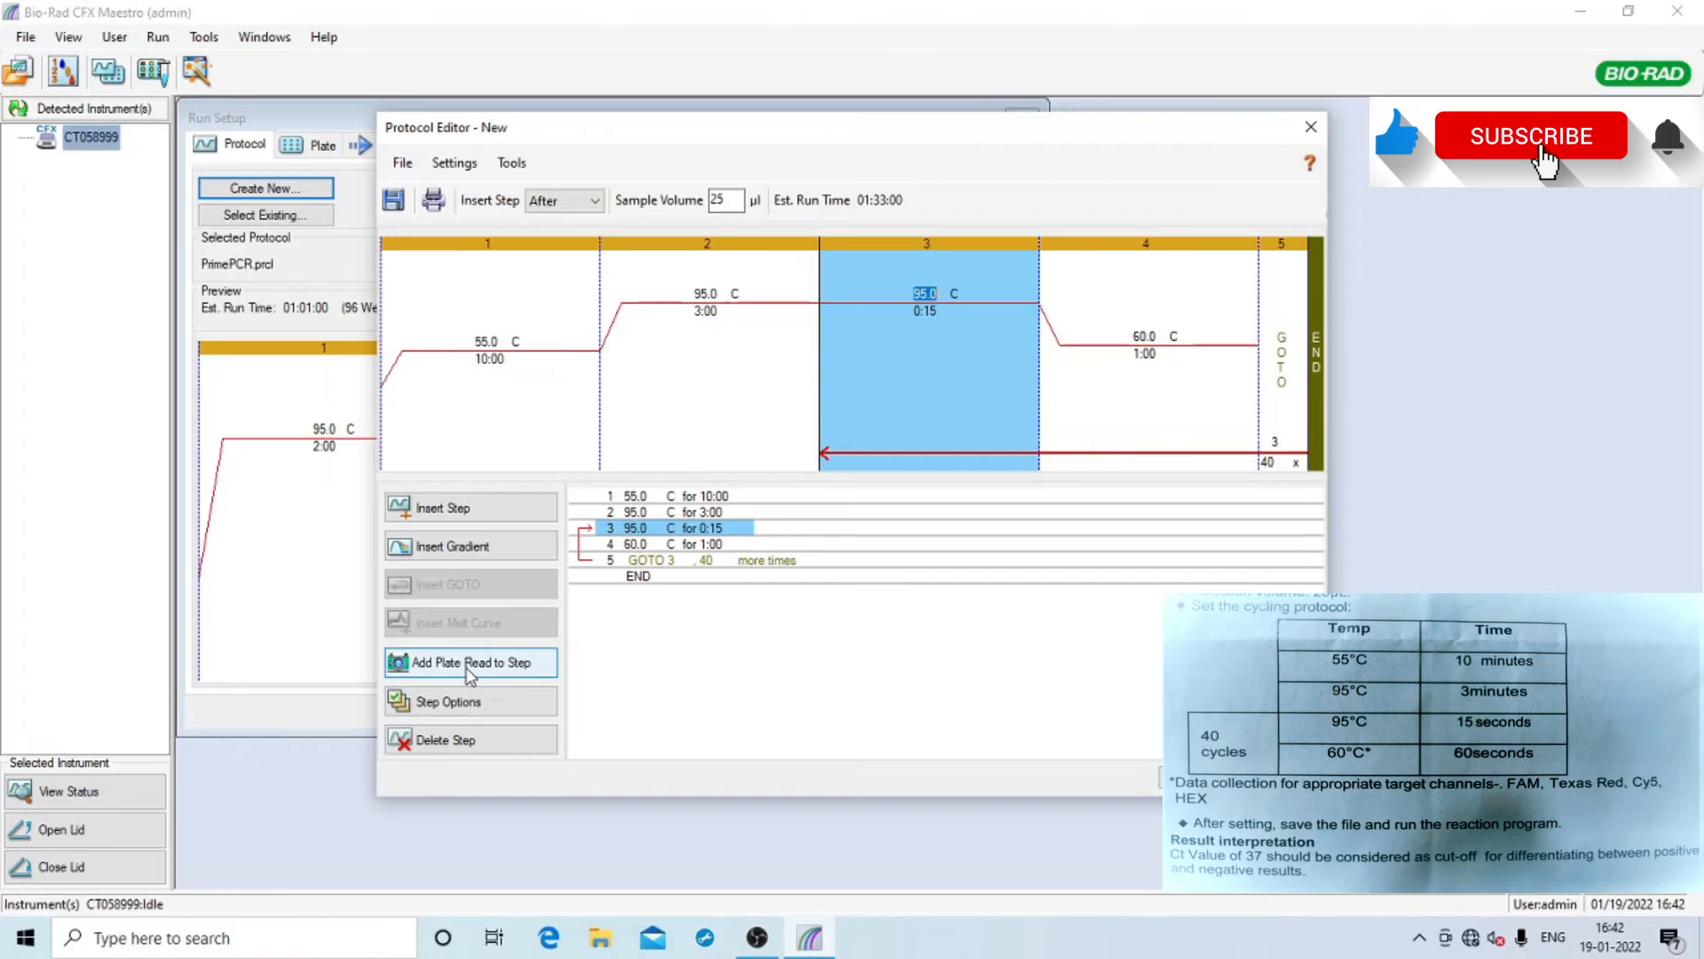
Add the plate read to the 60 °C step 4, then review each protocol step
click(1211, 392)
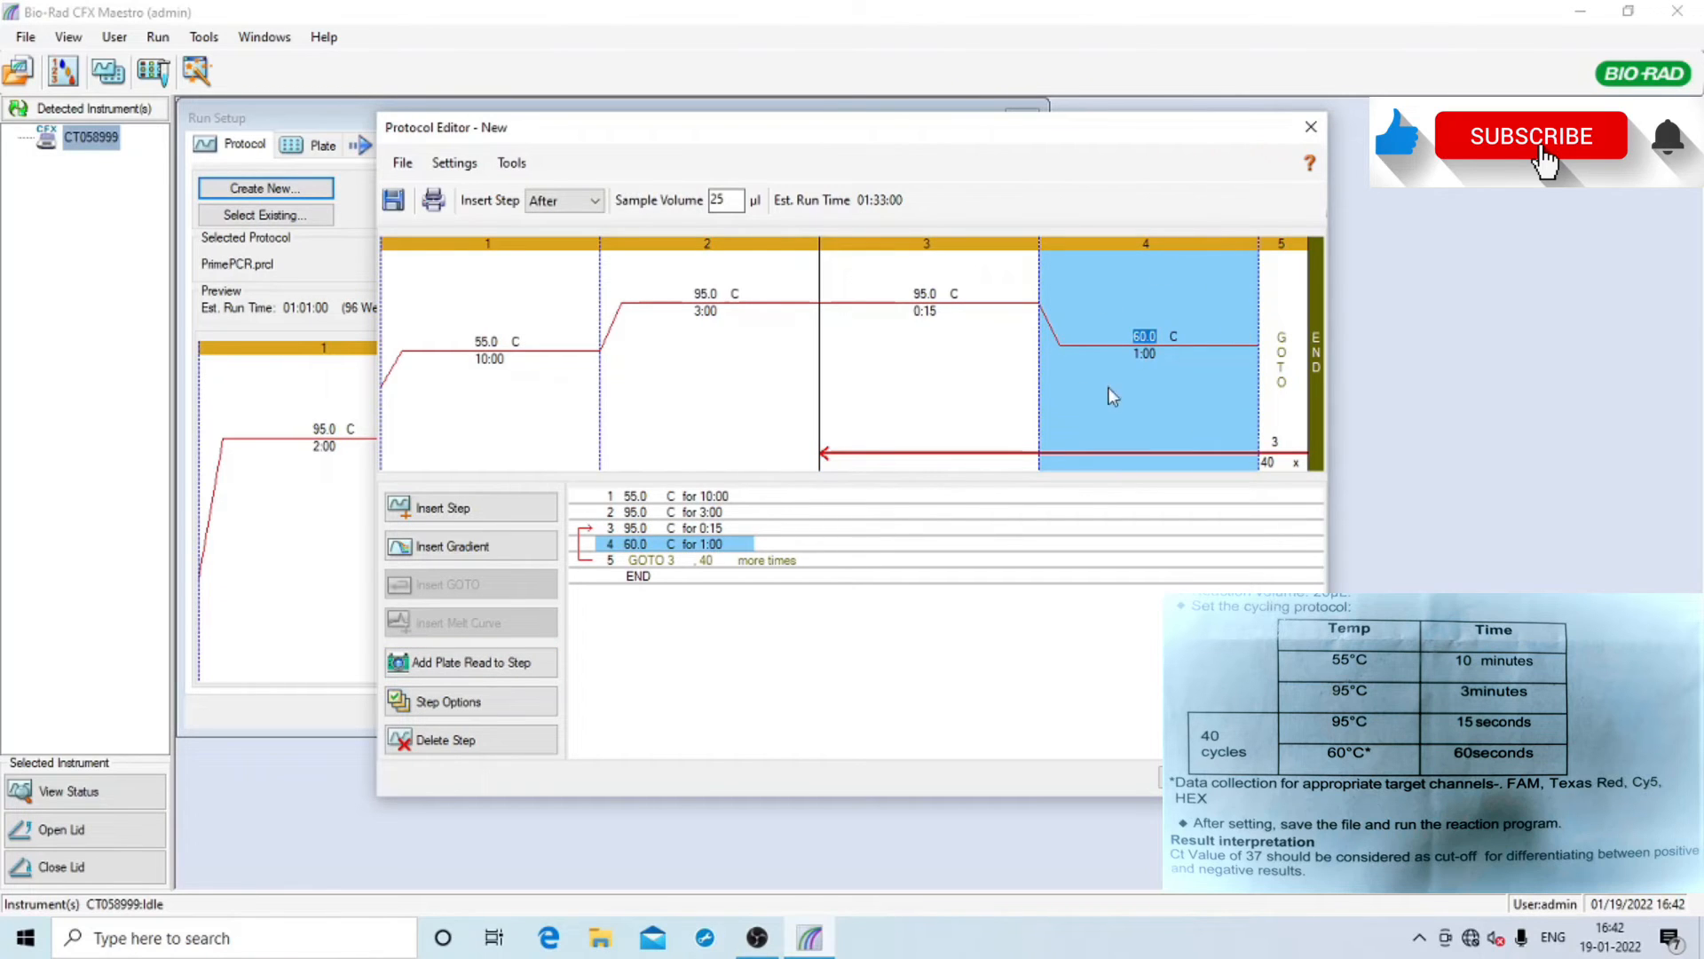
click(451, 668)
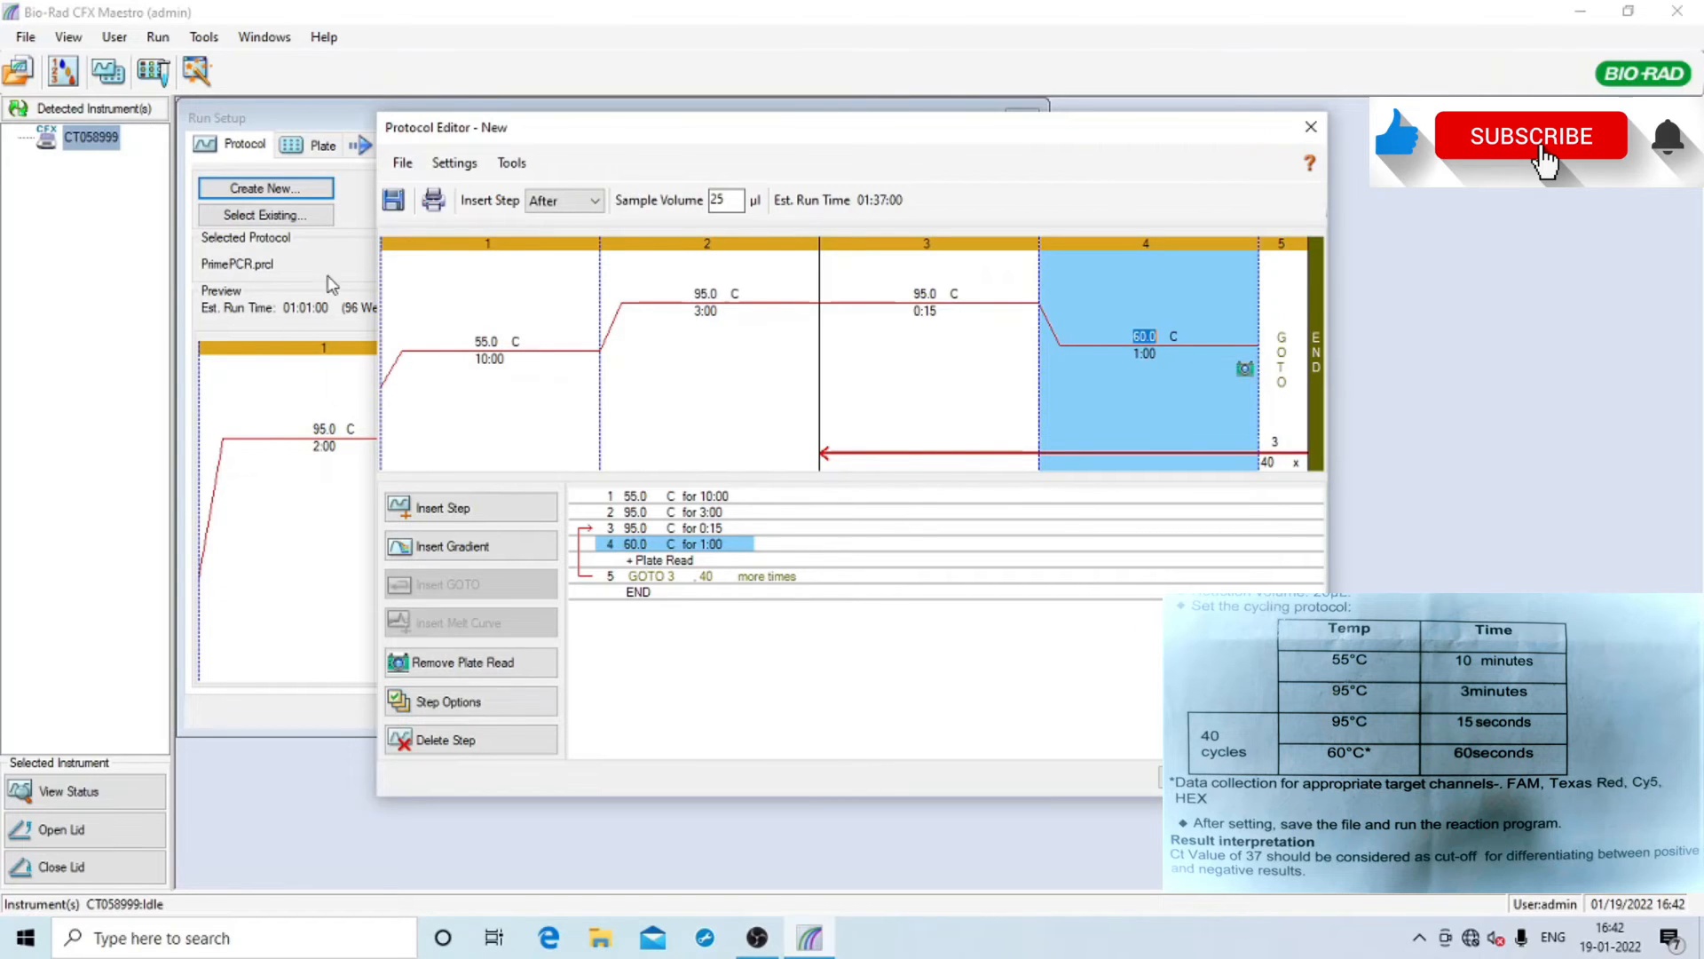
click(520, 321)
click(744, 371)
click(952, 396)
click(1146, 400)
click(548, 371)
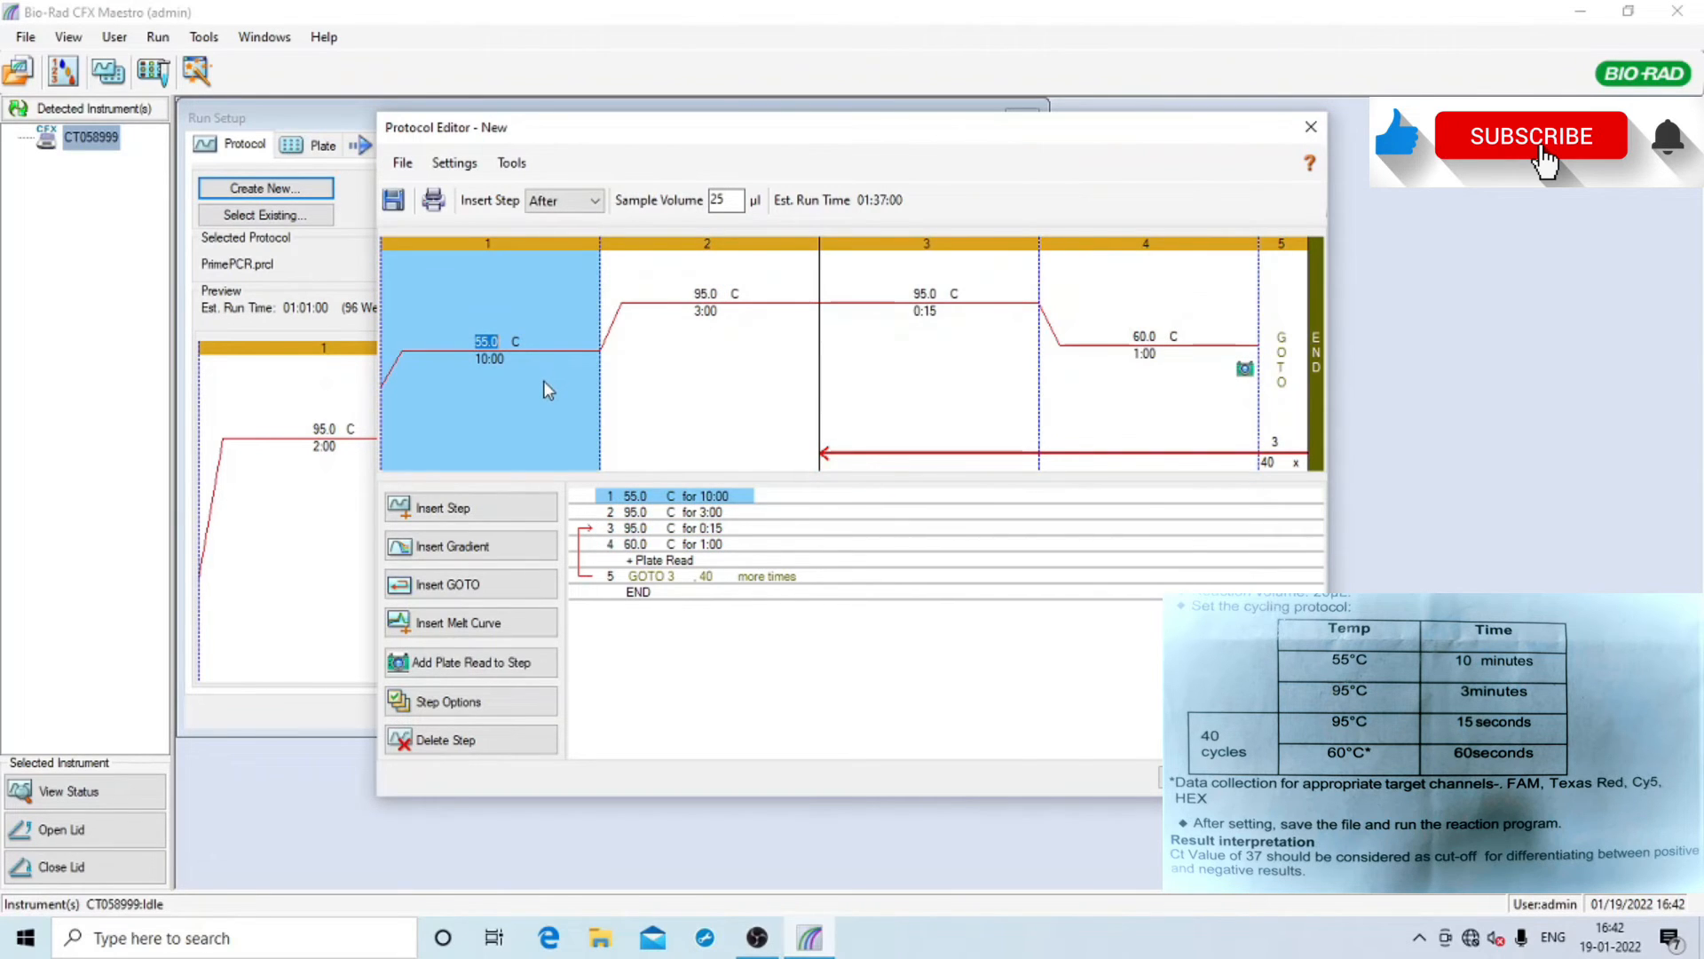
click(751, 286)
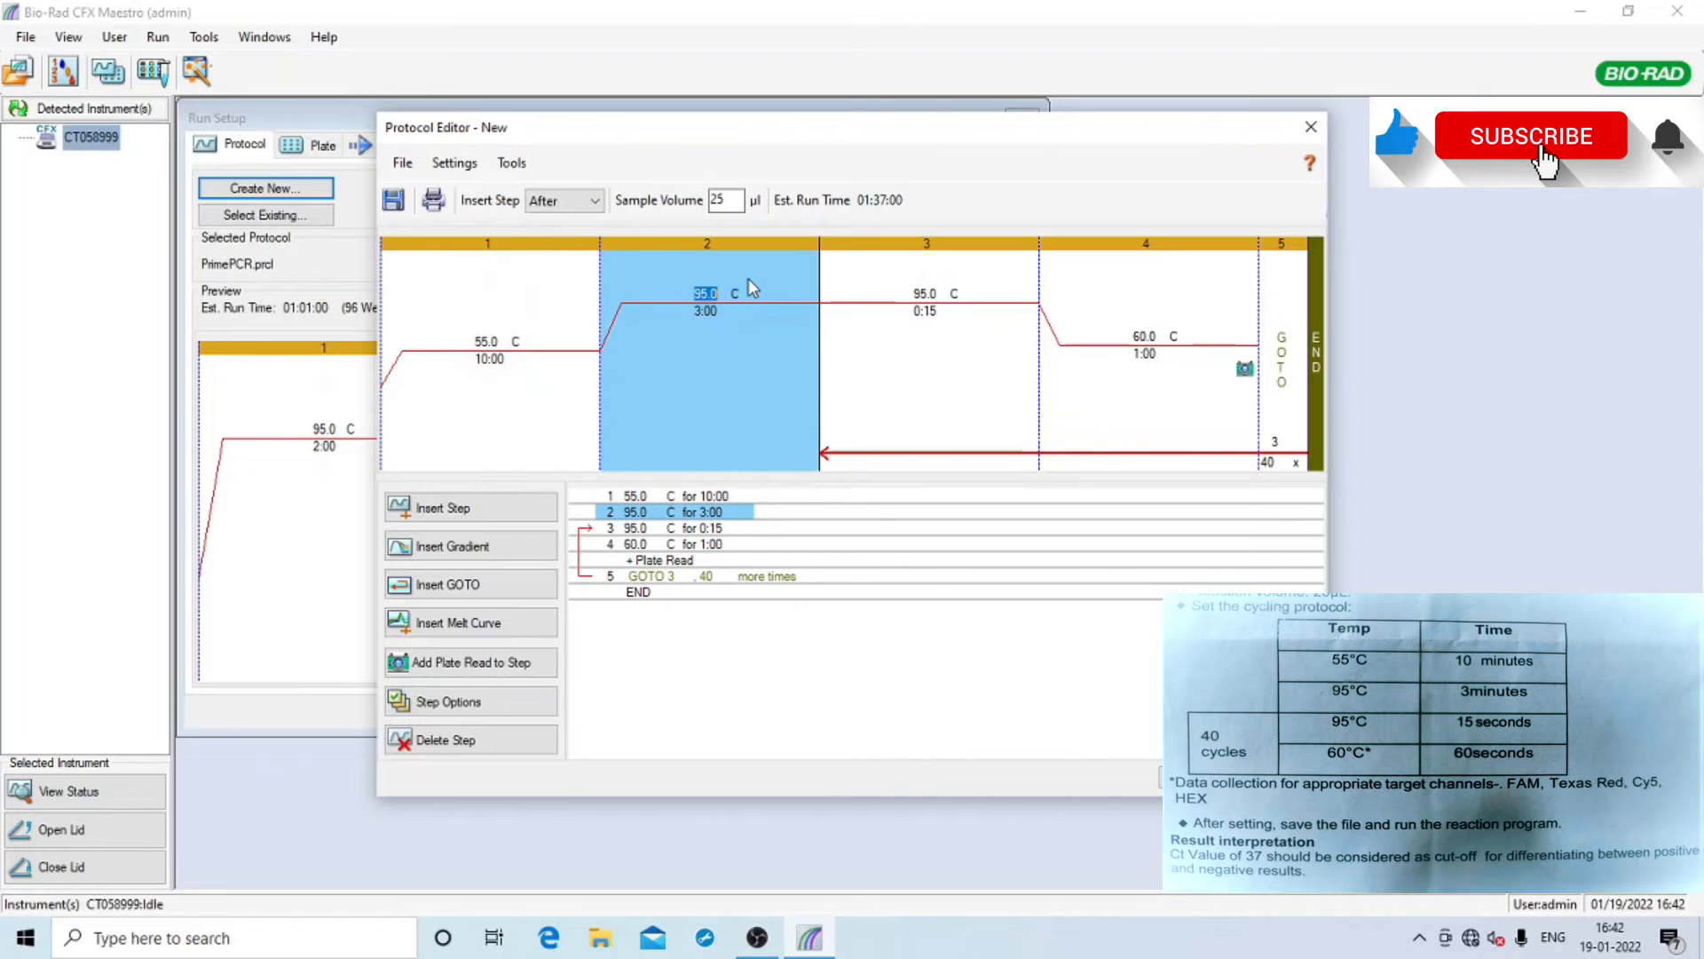
click(983, 277)
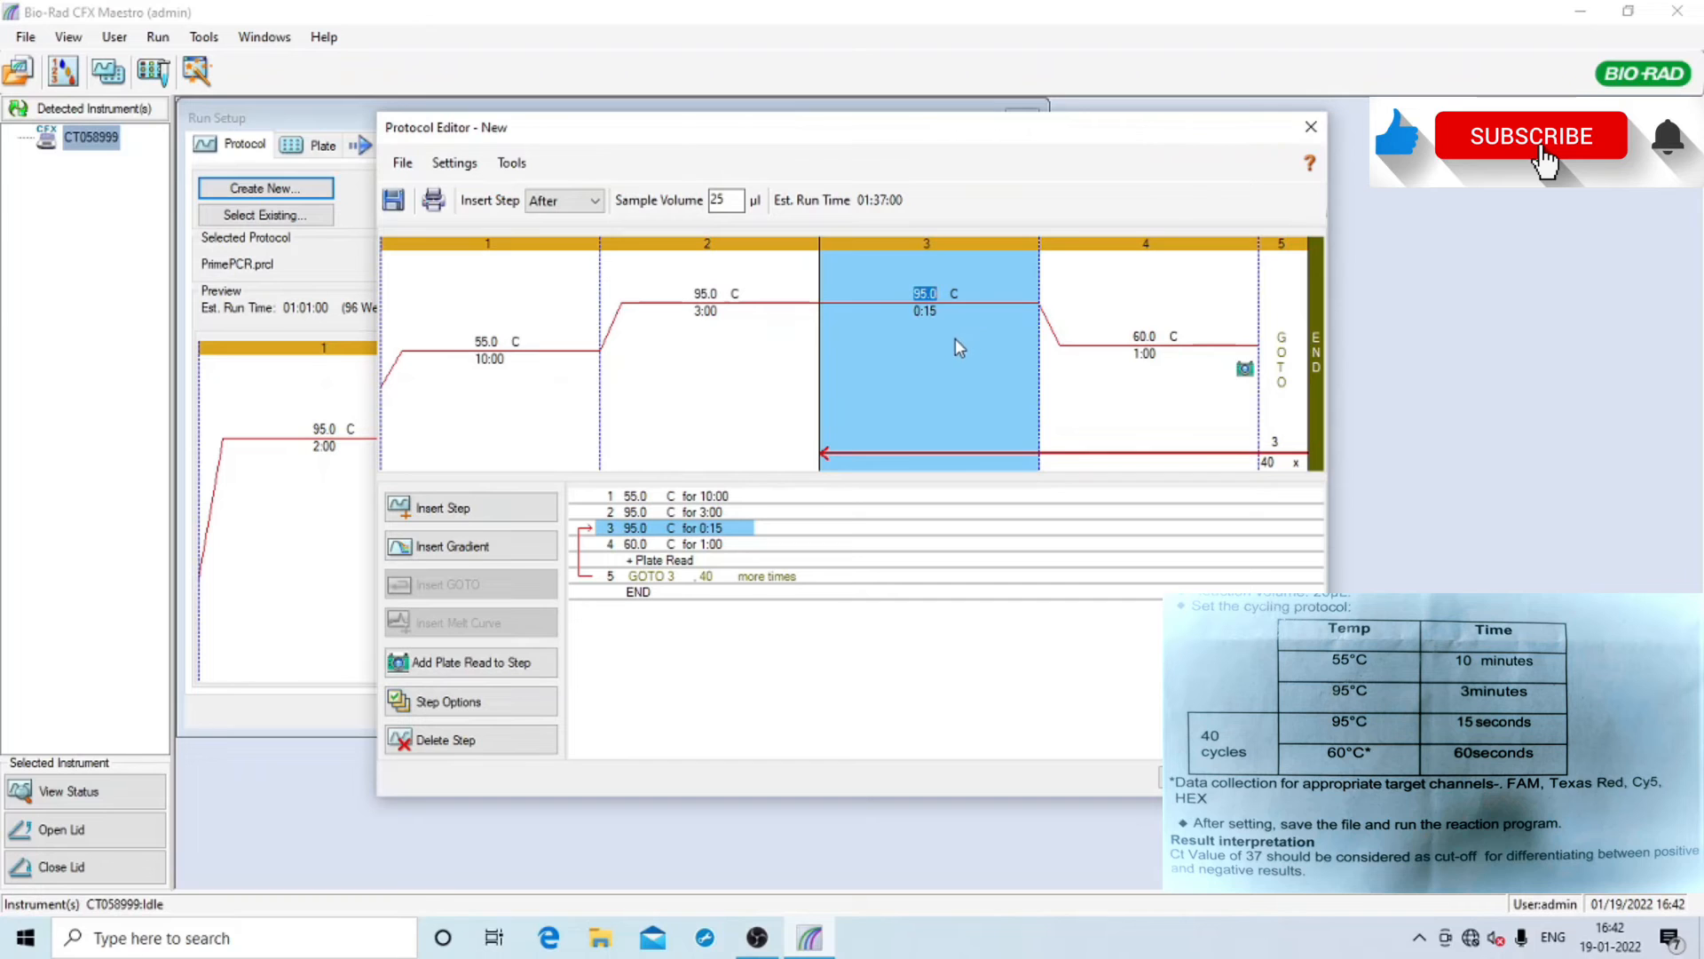
click(1186, 327)
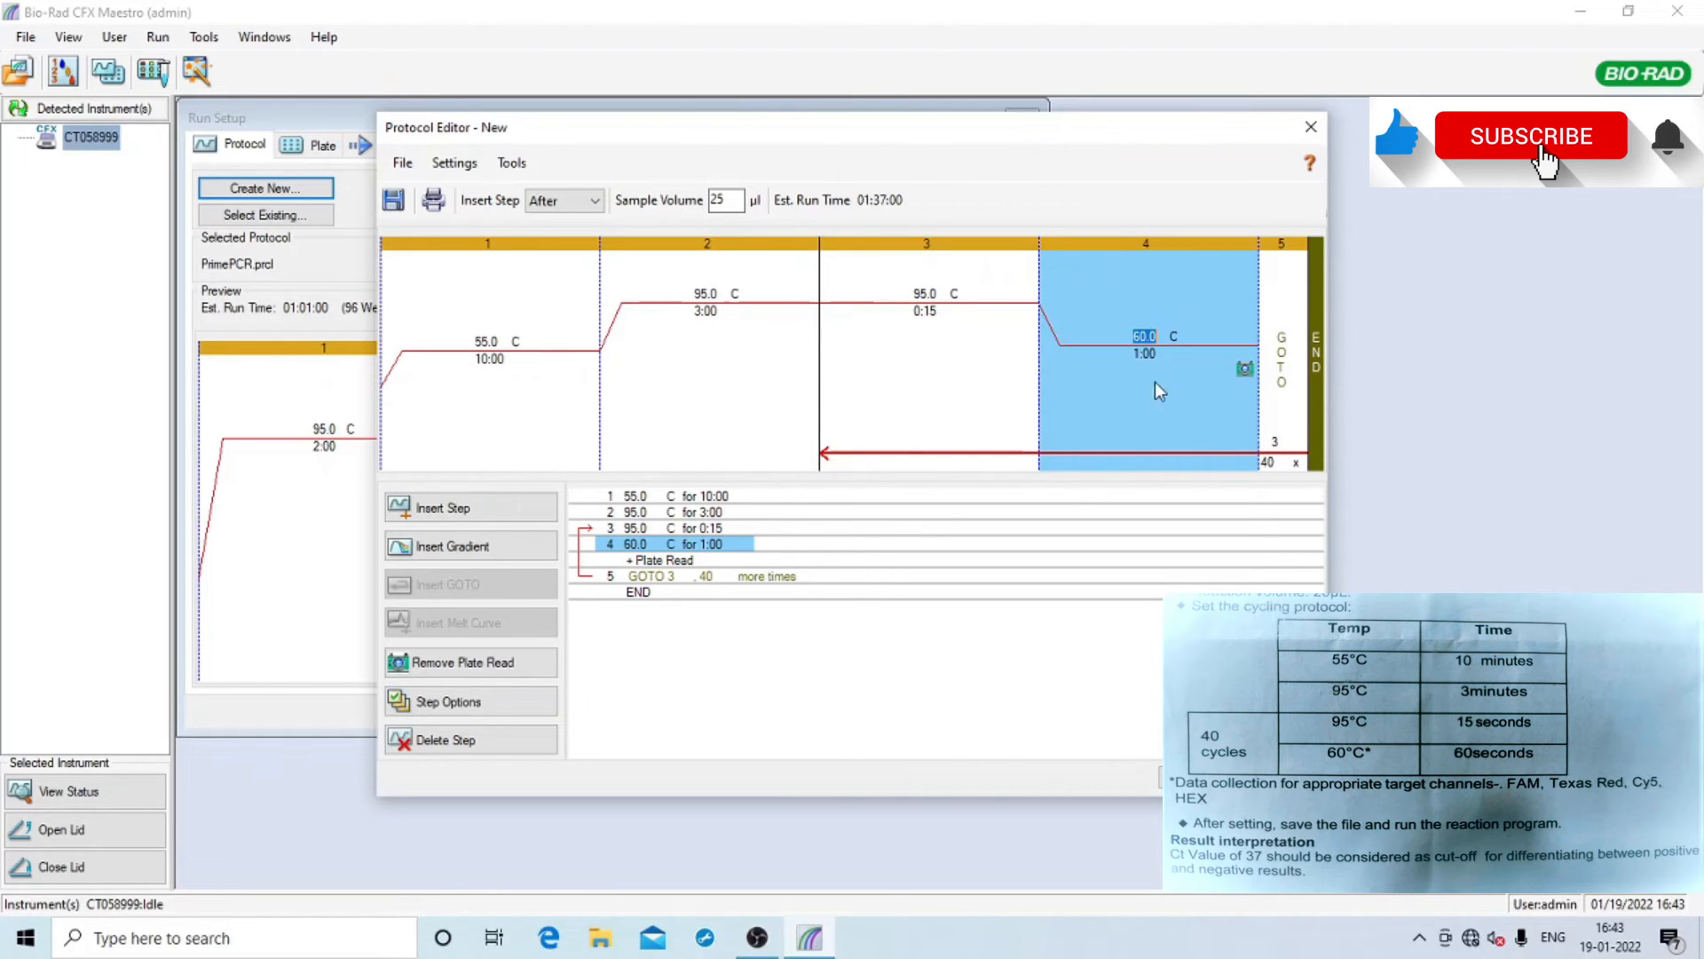
click(946, 325)
click(1122, 373)
click(944, 353)
click(1131, 410)
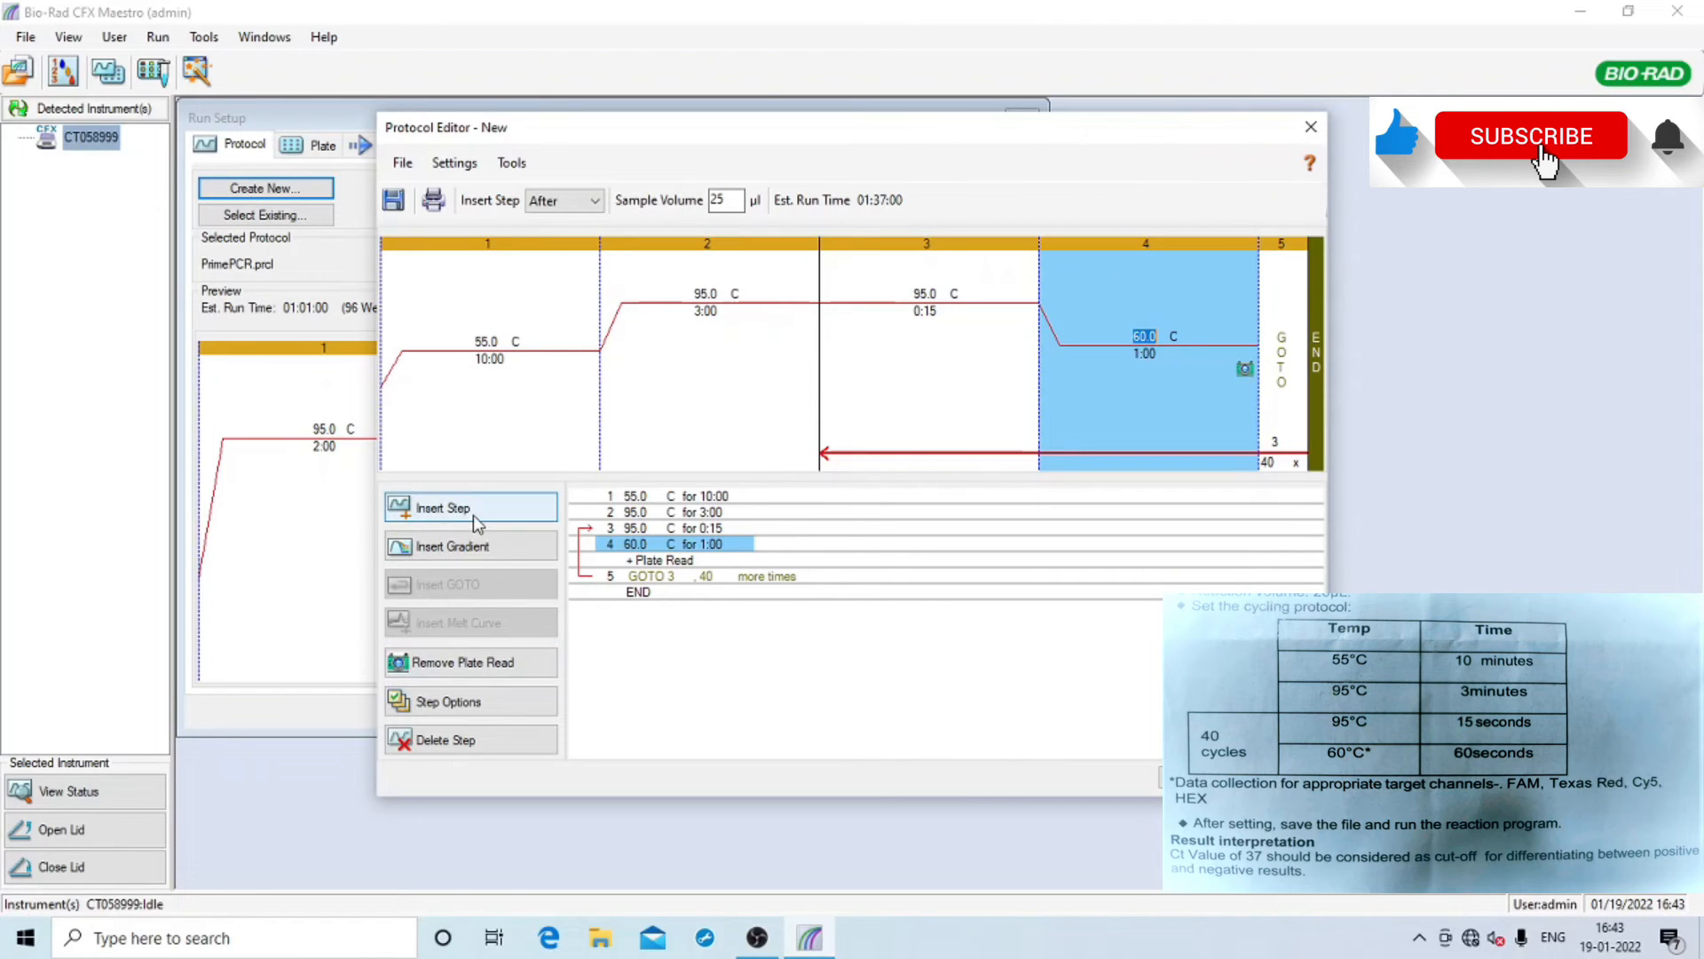
Leave the protocol's sample volume at 25 µl
double_click(732, 198)
text(2)
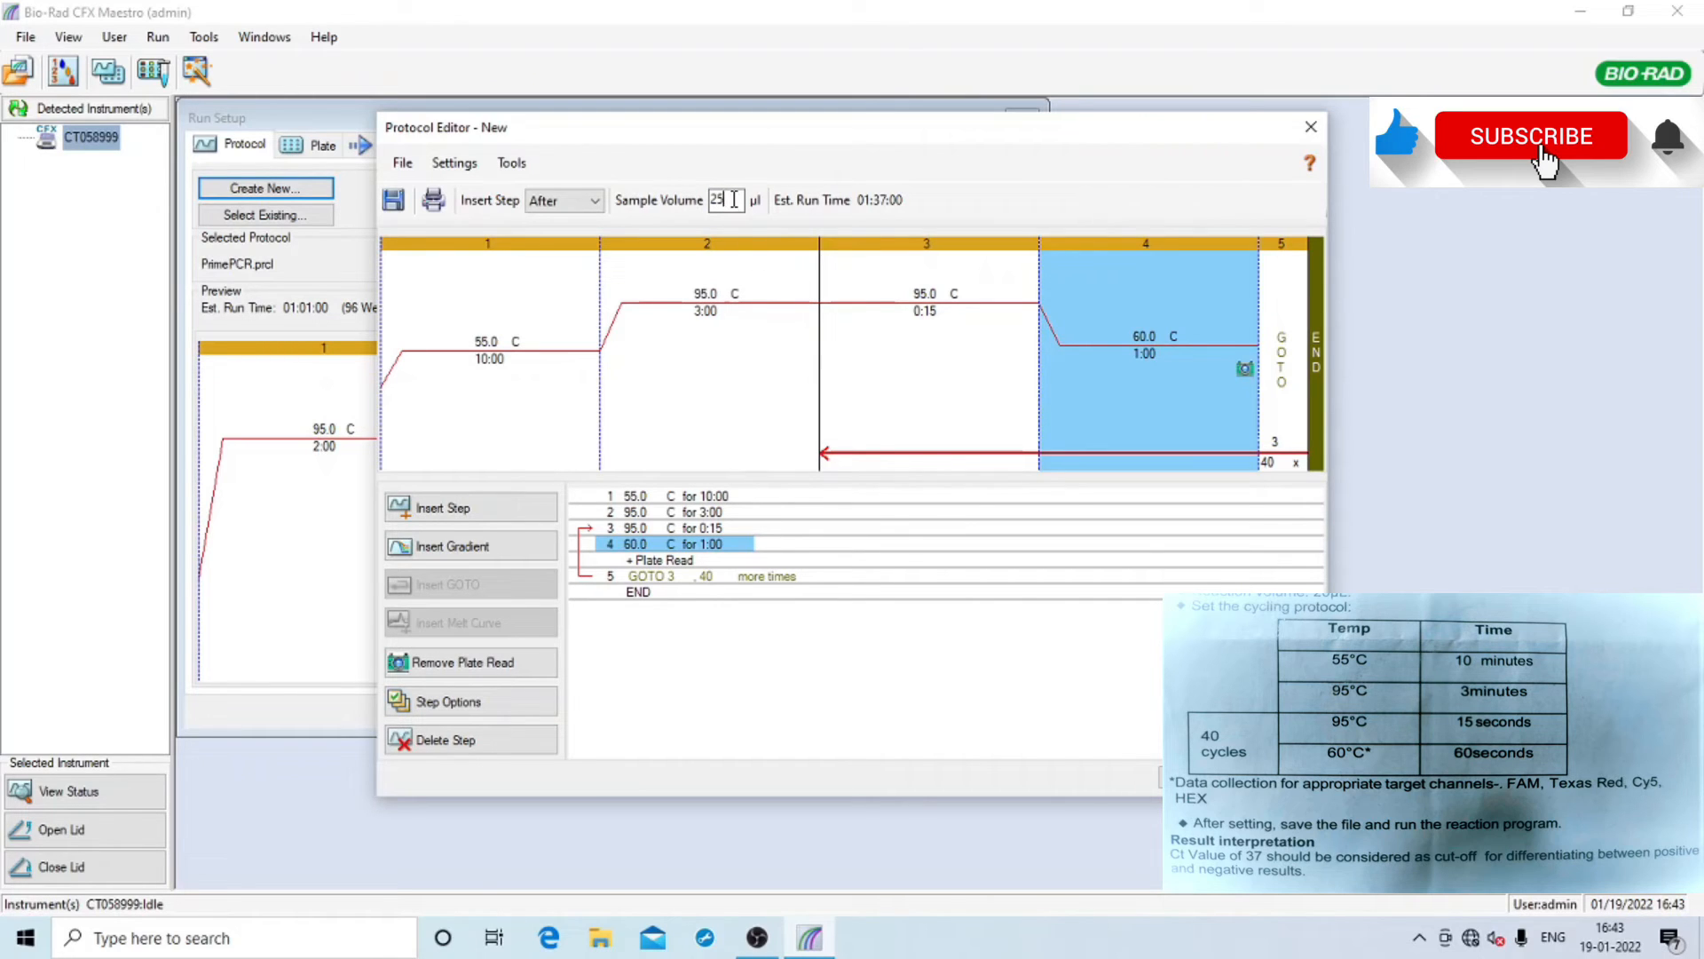
key(Return)
Review protocol steps 1–4, confirming step 4's plate read, and accept the protocol
click(728, 356)
click(488, 360)
click(700, 368)
click(853, 355)
click(660, 348)
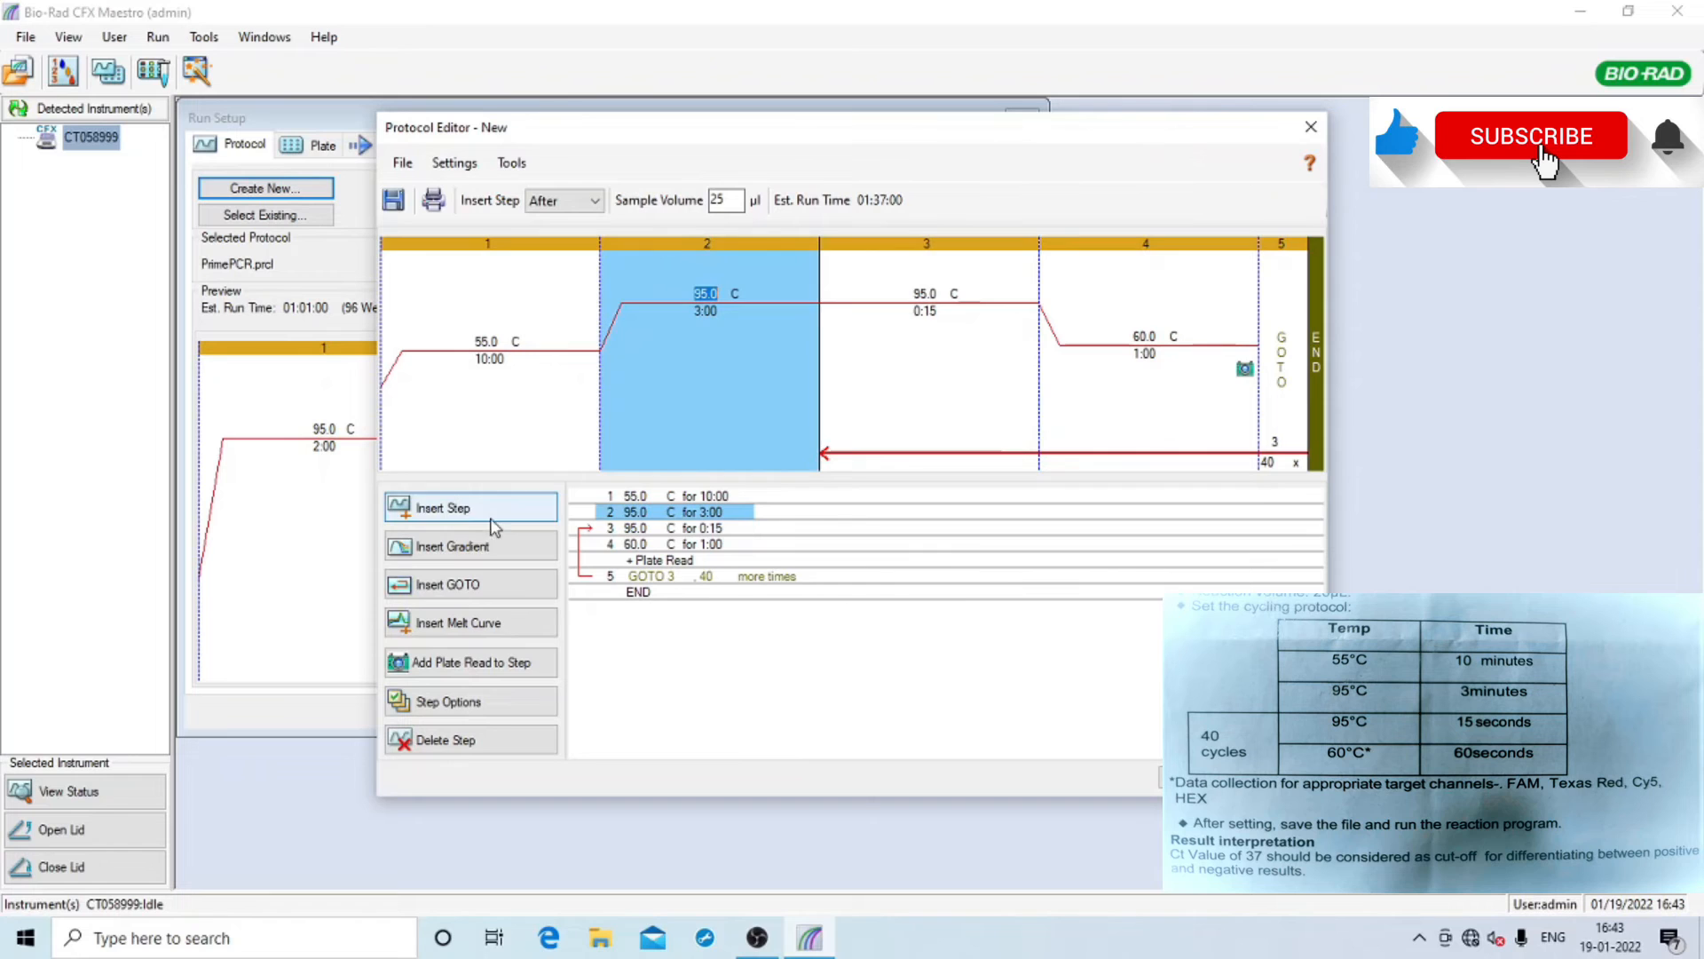
click(859, 384)
click(783, 369)
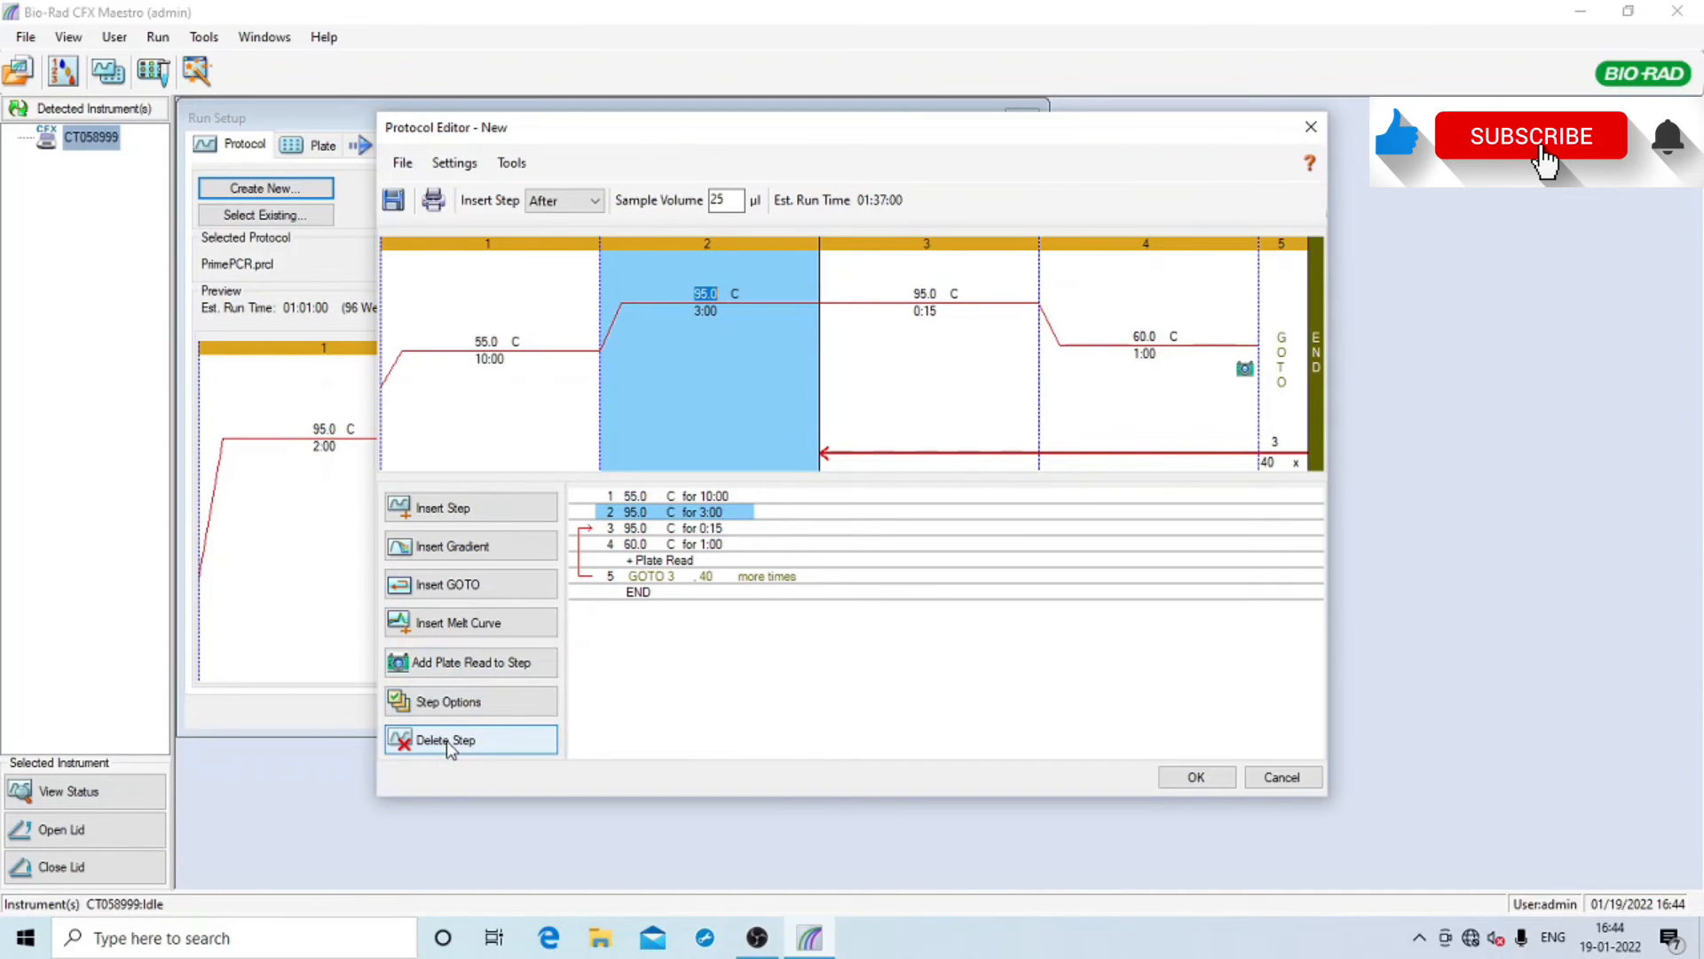
click(861, 384)
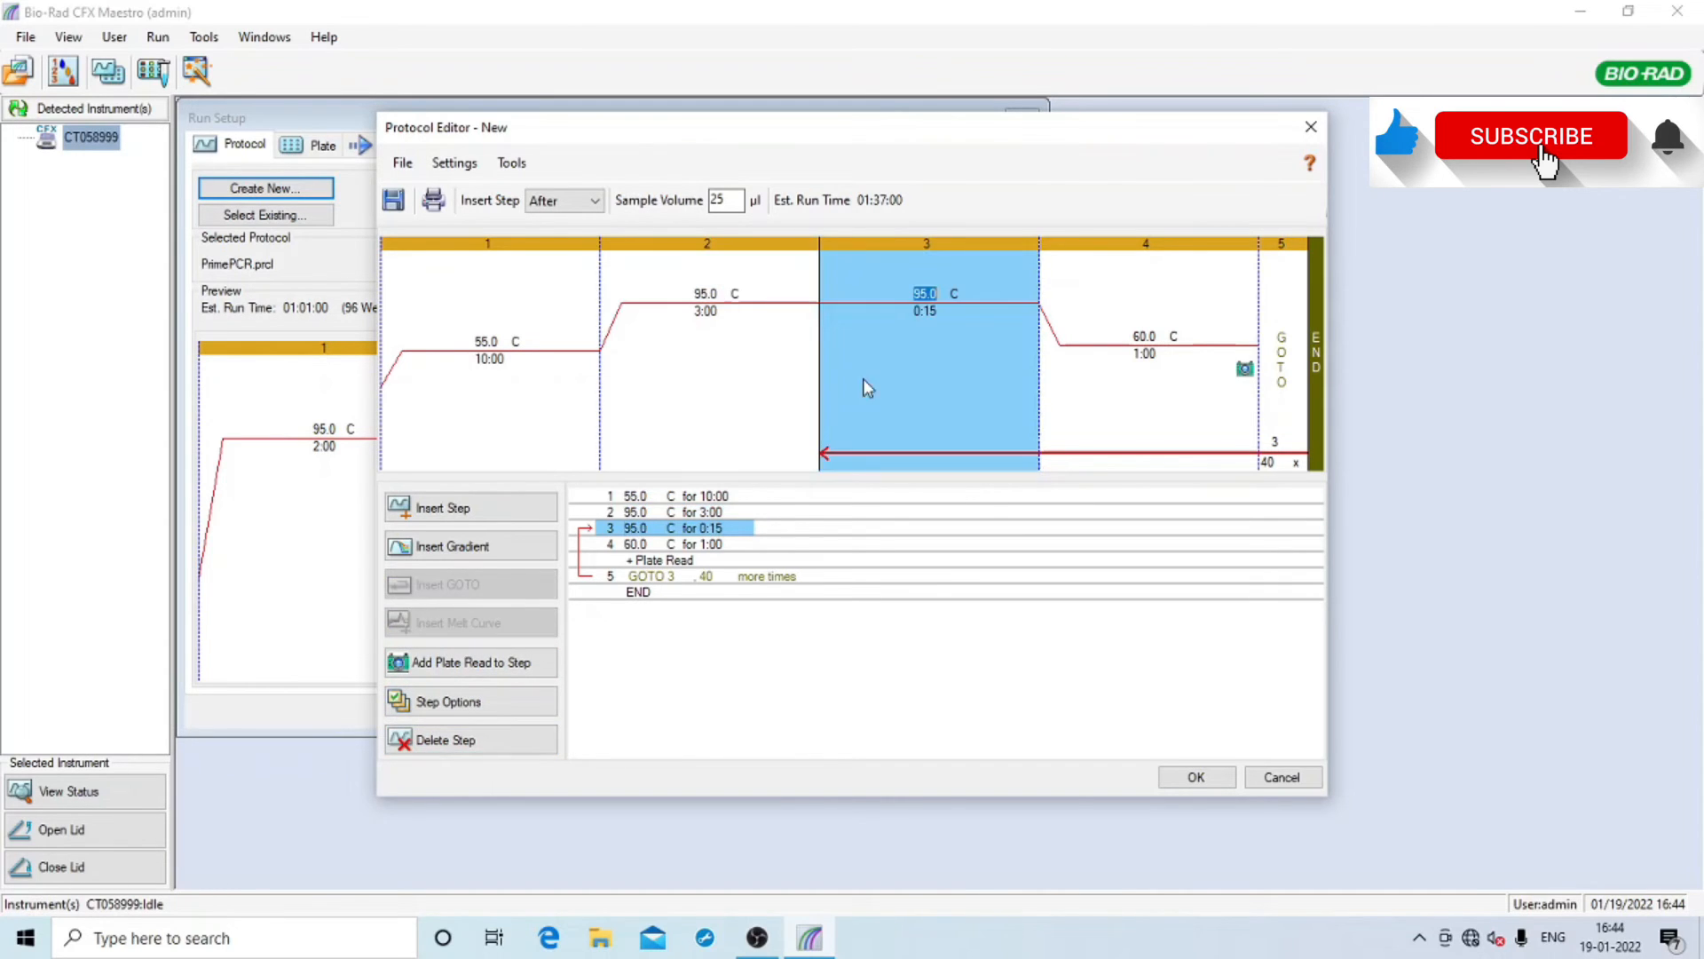
click(712, 366)
click(508, 359)
click(728, 352)
click(940, 356)
click(1167, 351)
click(1192, 777)
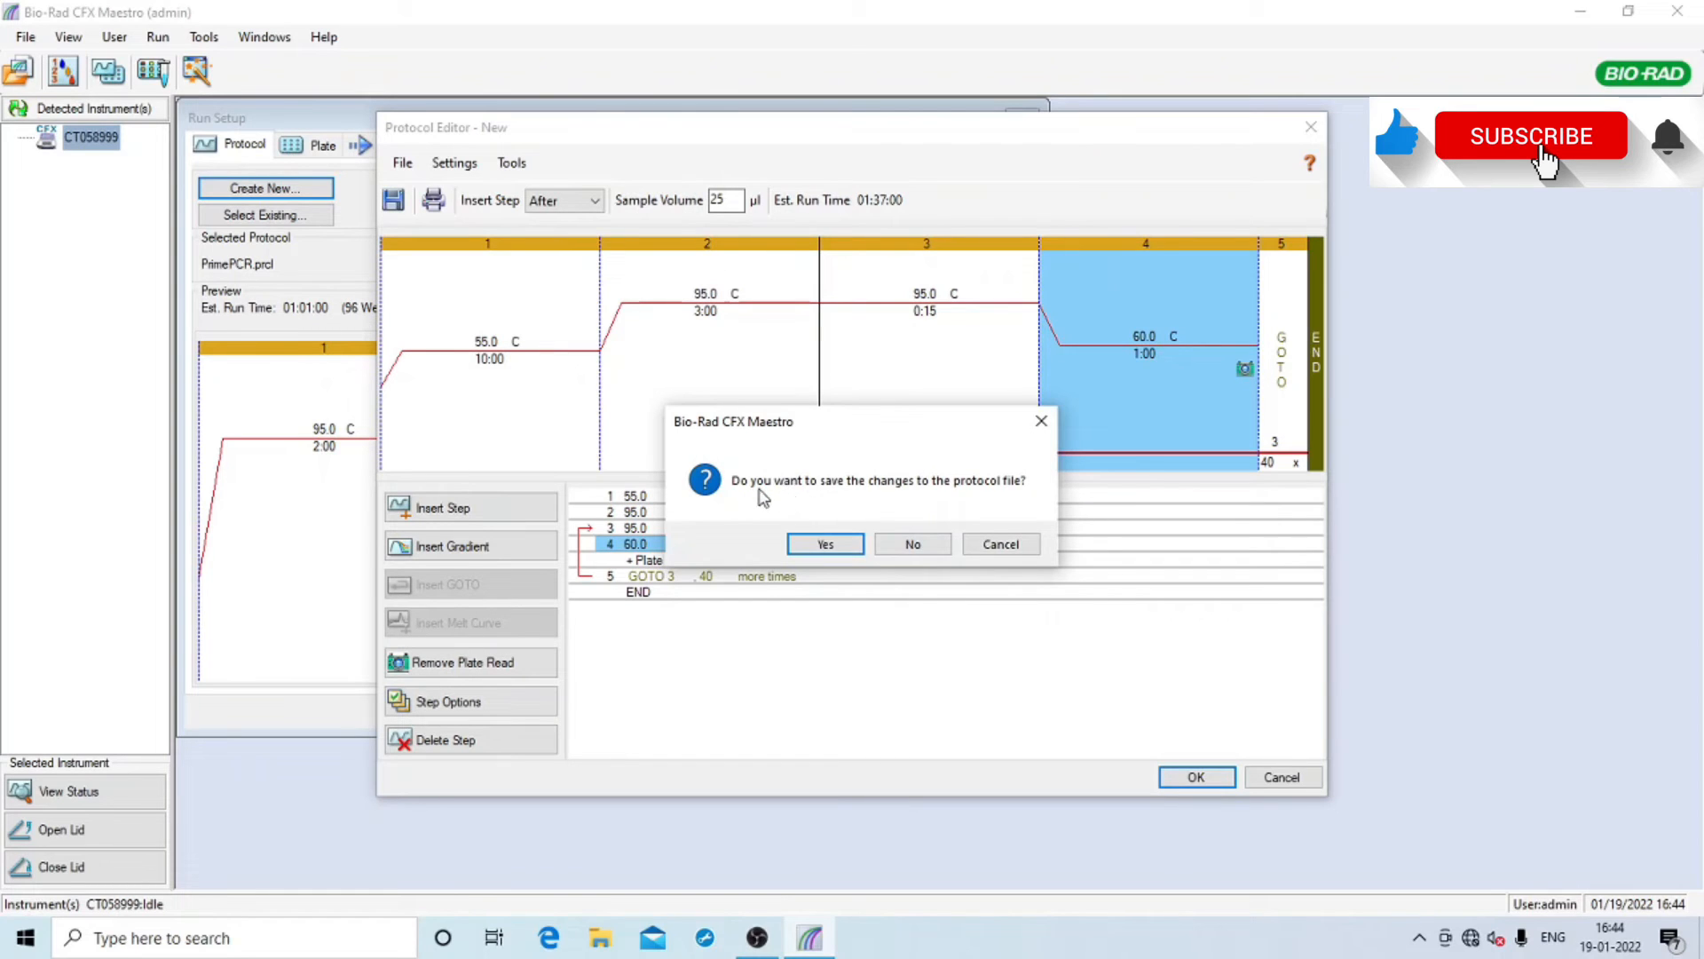
Save the protocol changes to the Desktop under the file name genes2me
click(833, 545)
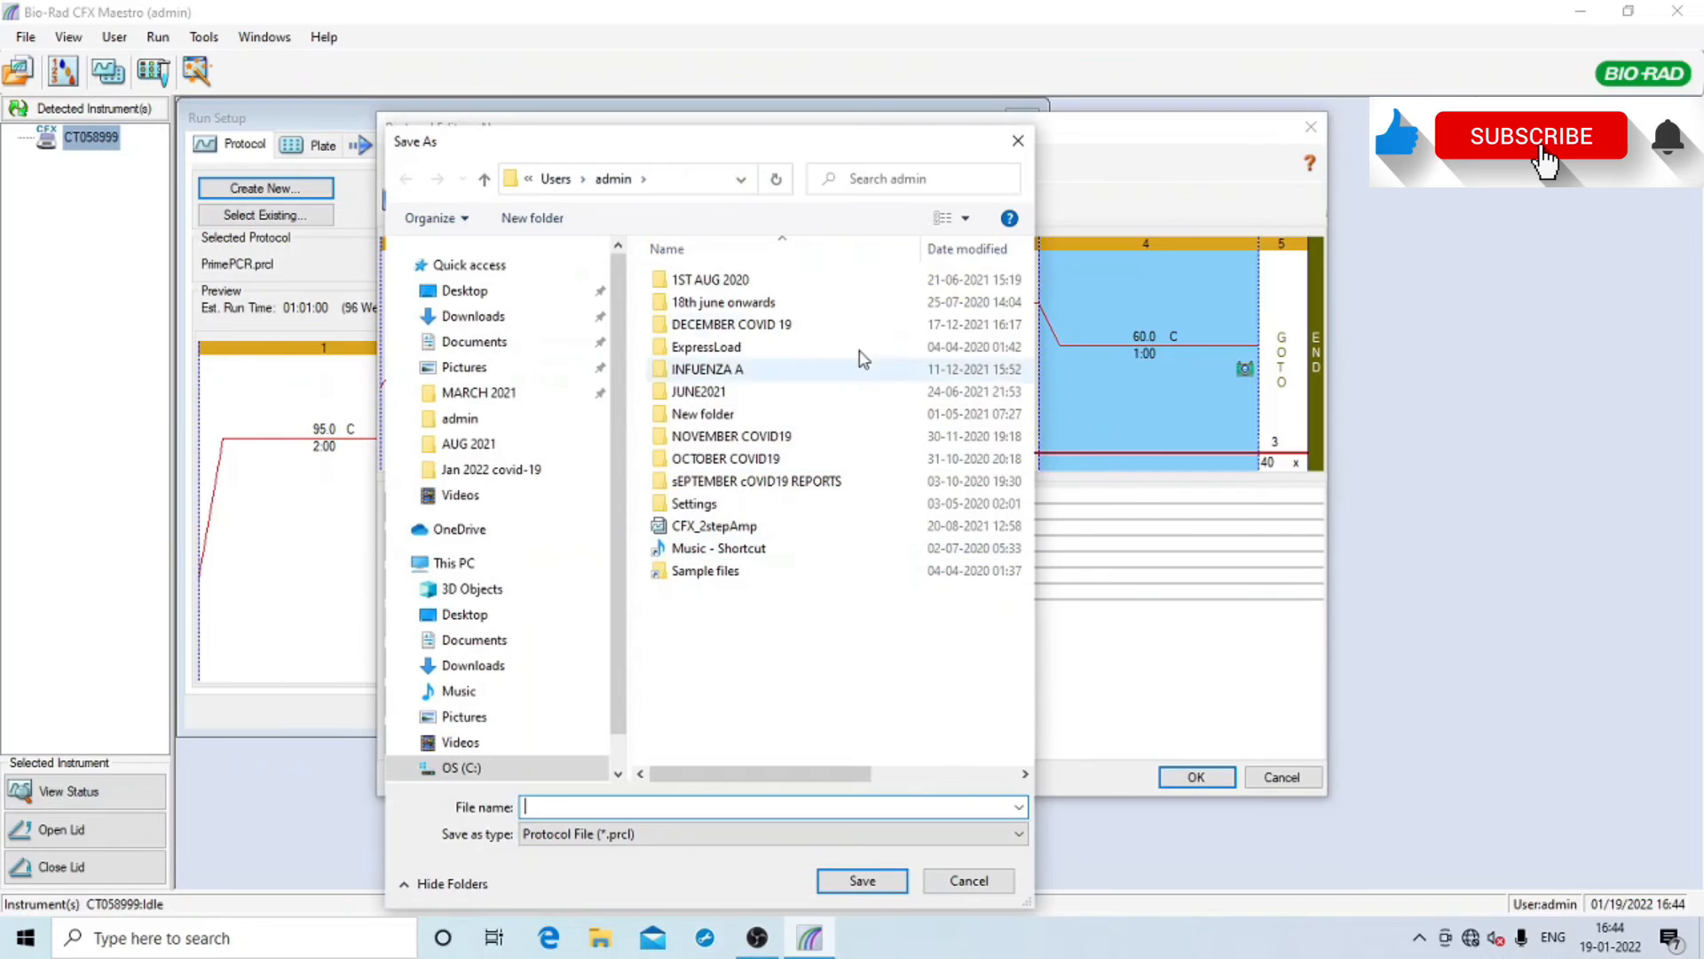
click(493, 294)
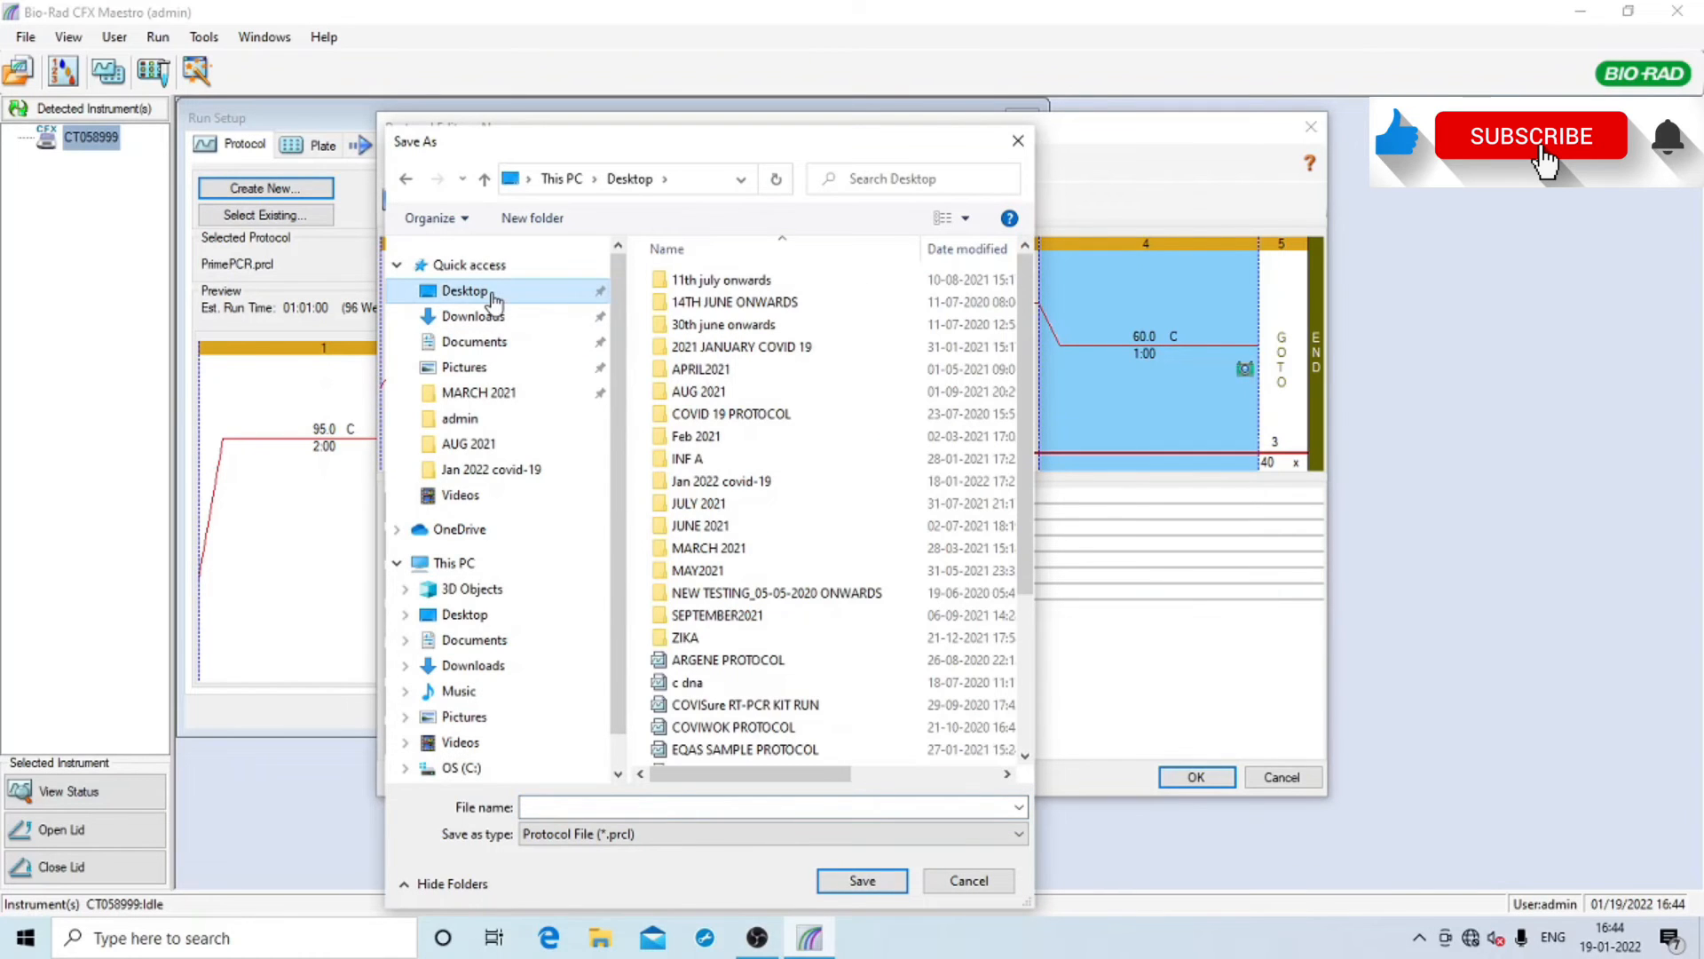
click(474, 318)
click(466, 291)
click(681, 808)
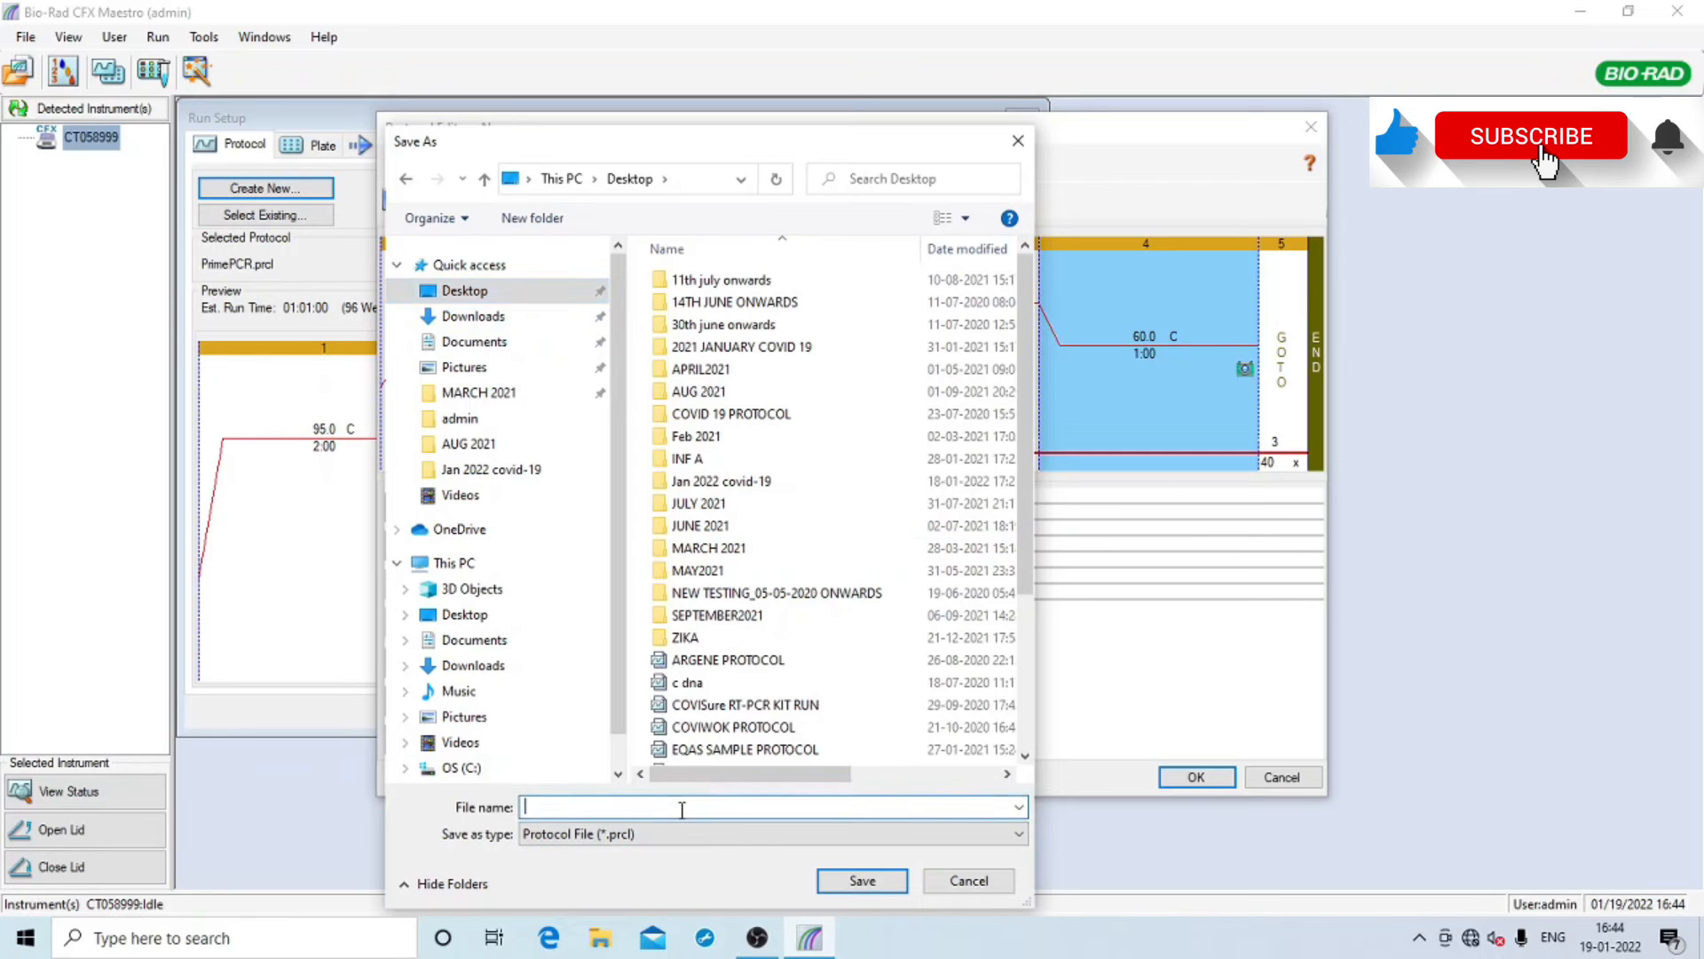
text(genes2me)
click(863, 880)
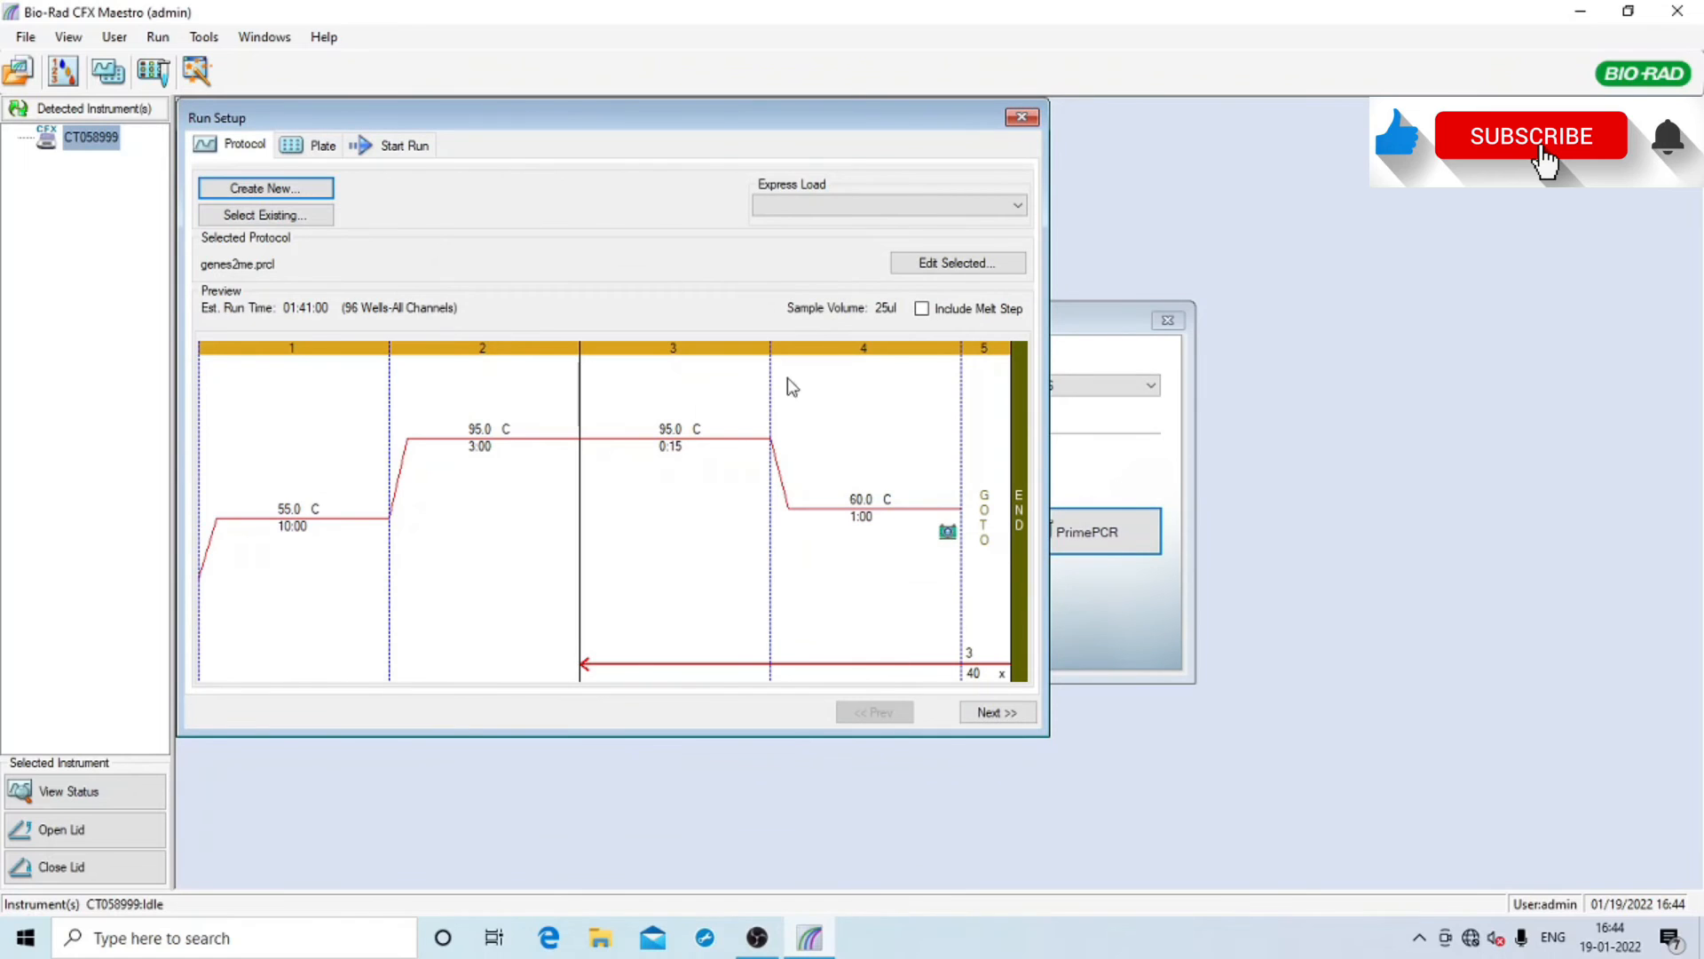
Load genes2me.prcl from the Desktop as the run protocol
click(238, 217)
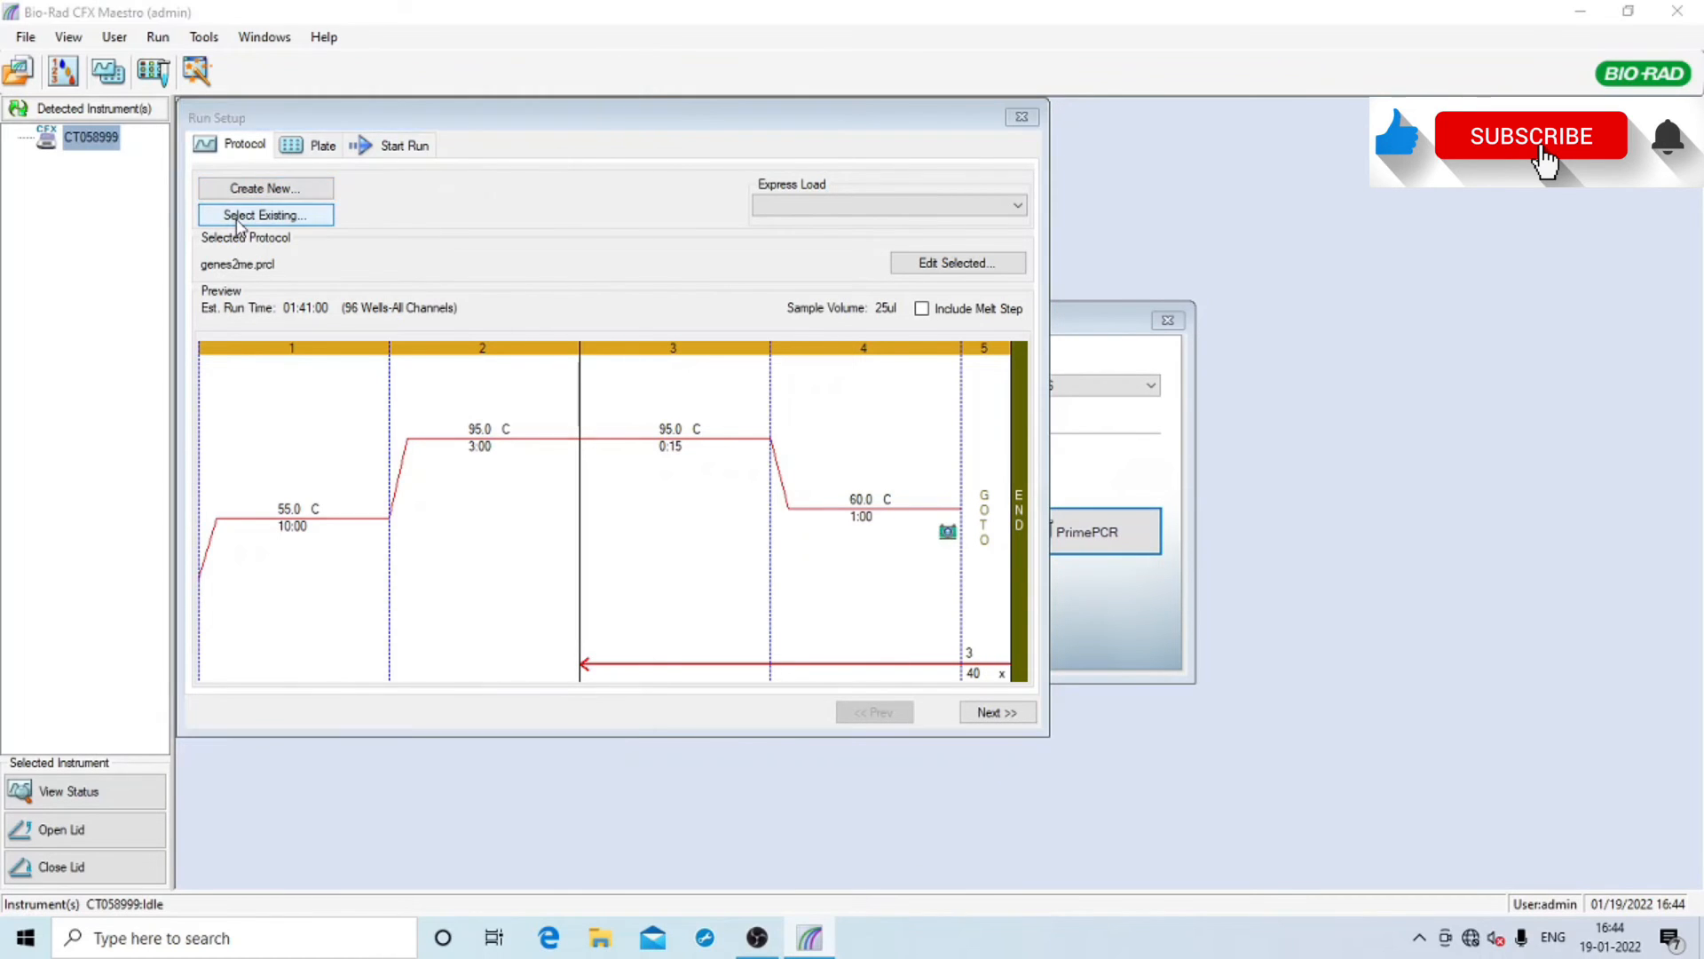
click(89, 190)
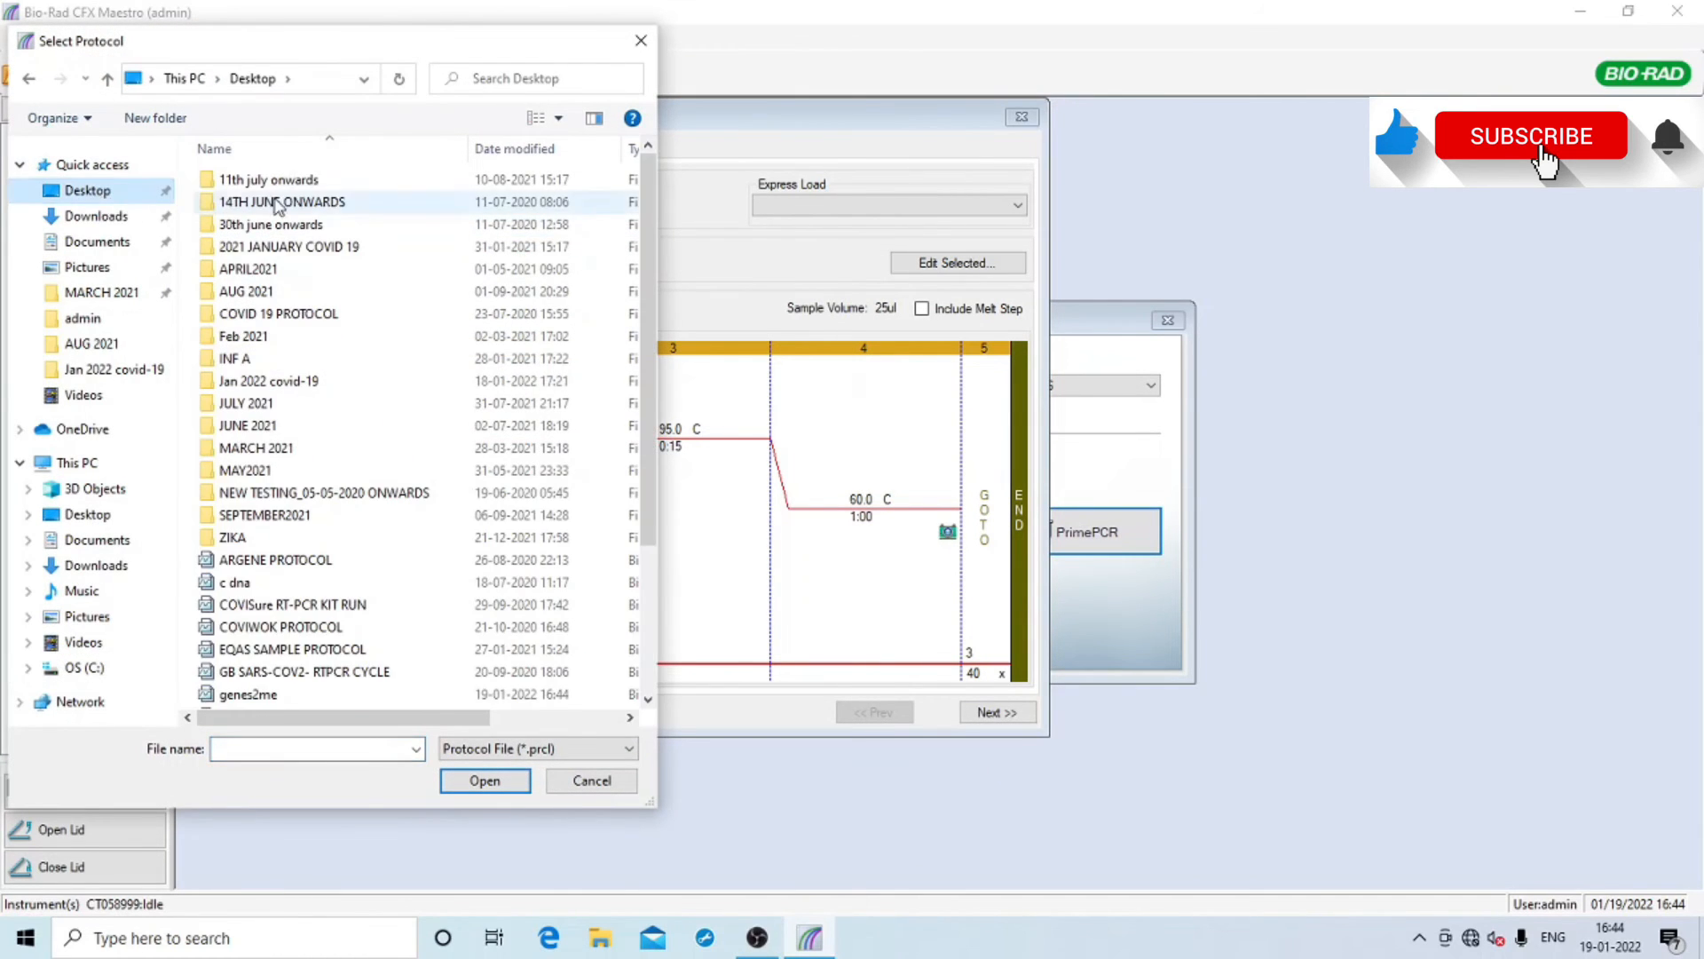
scroll(253, 417, down, 3)
click(247, 500)
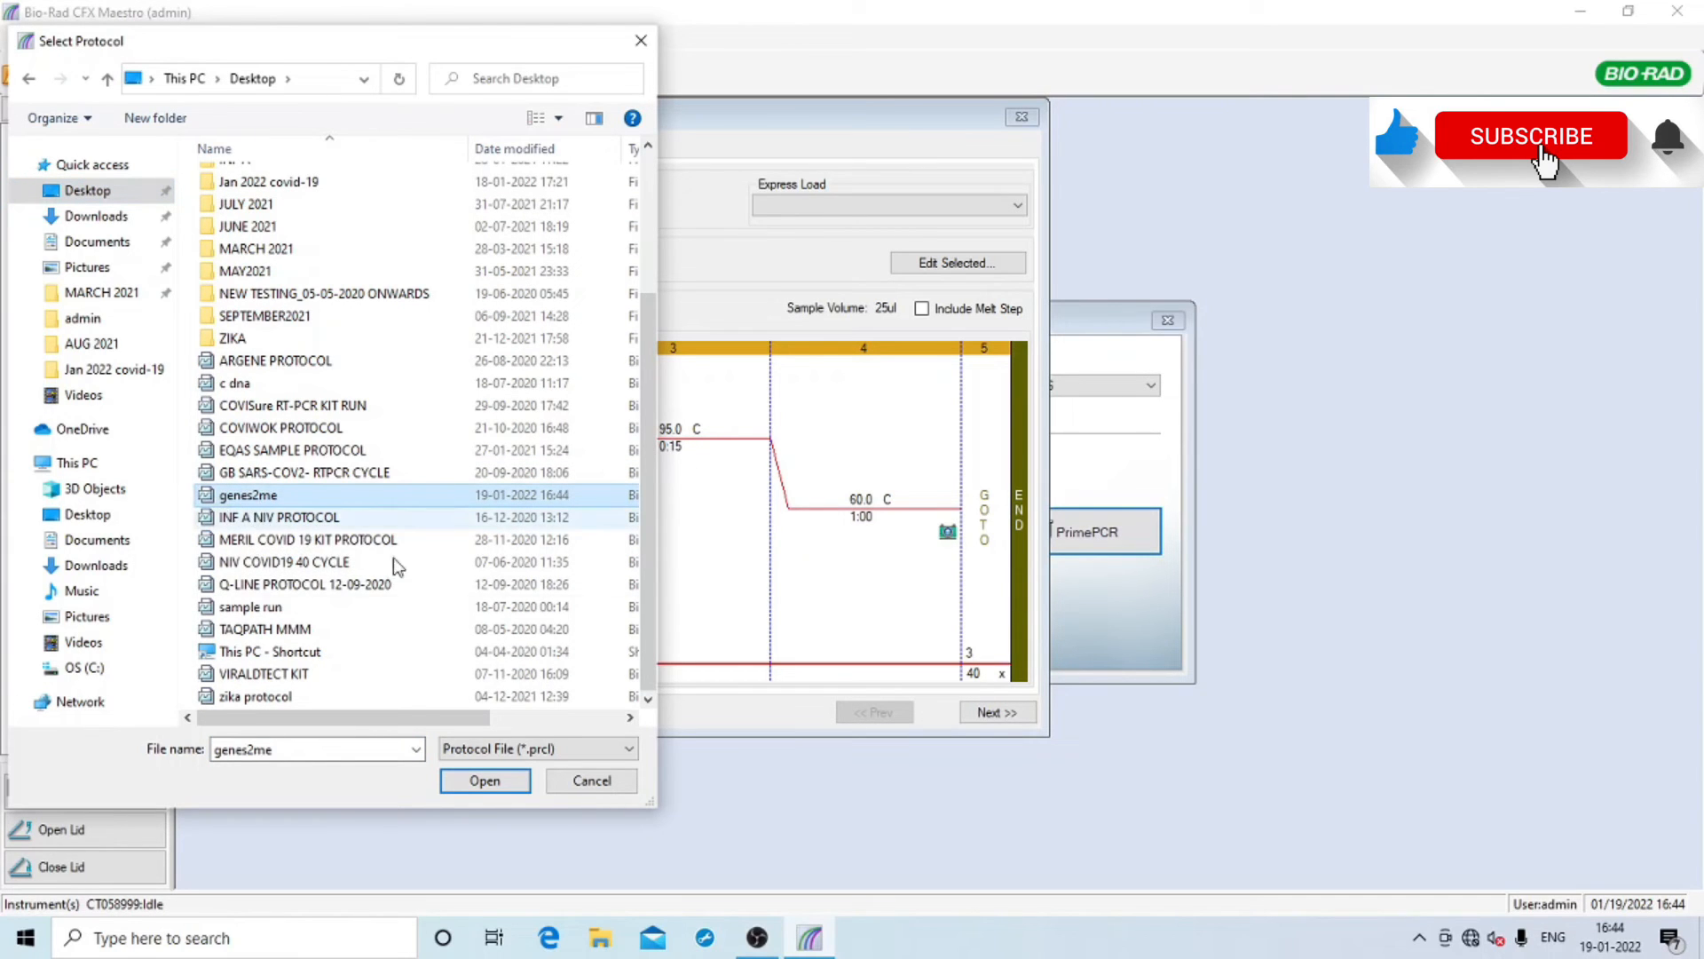
click(487, 785)
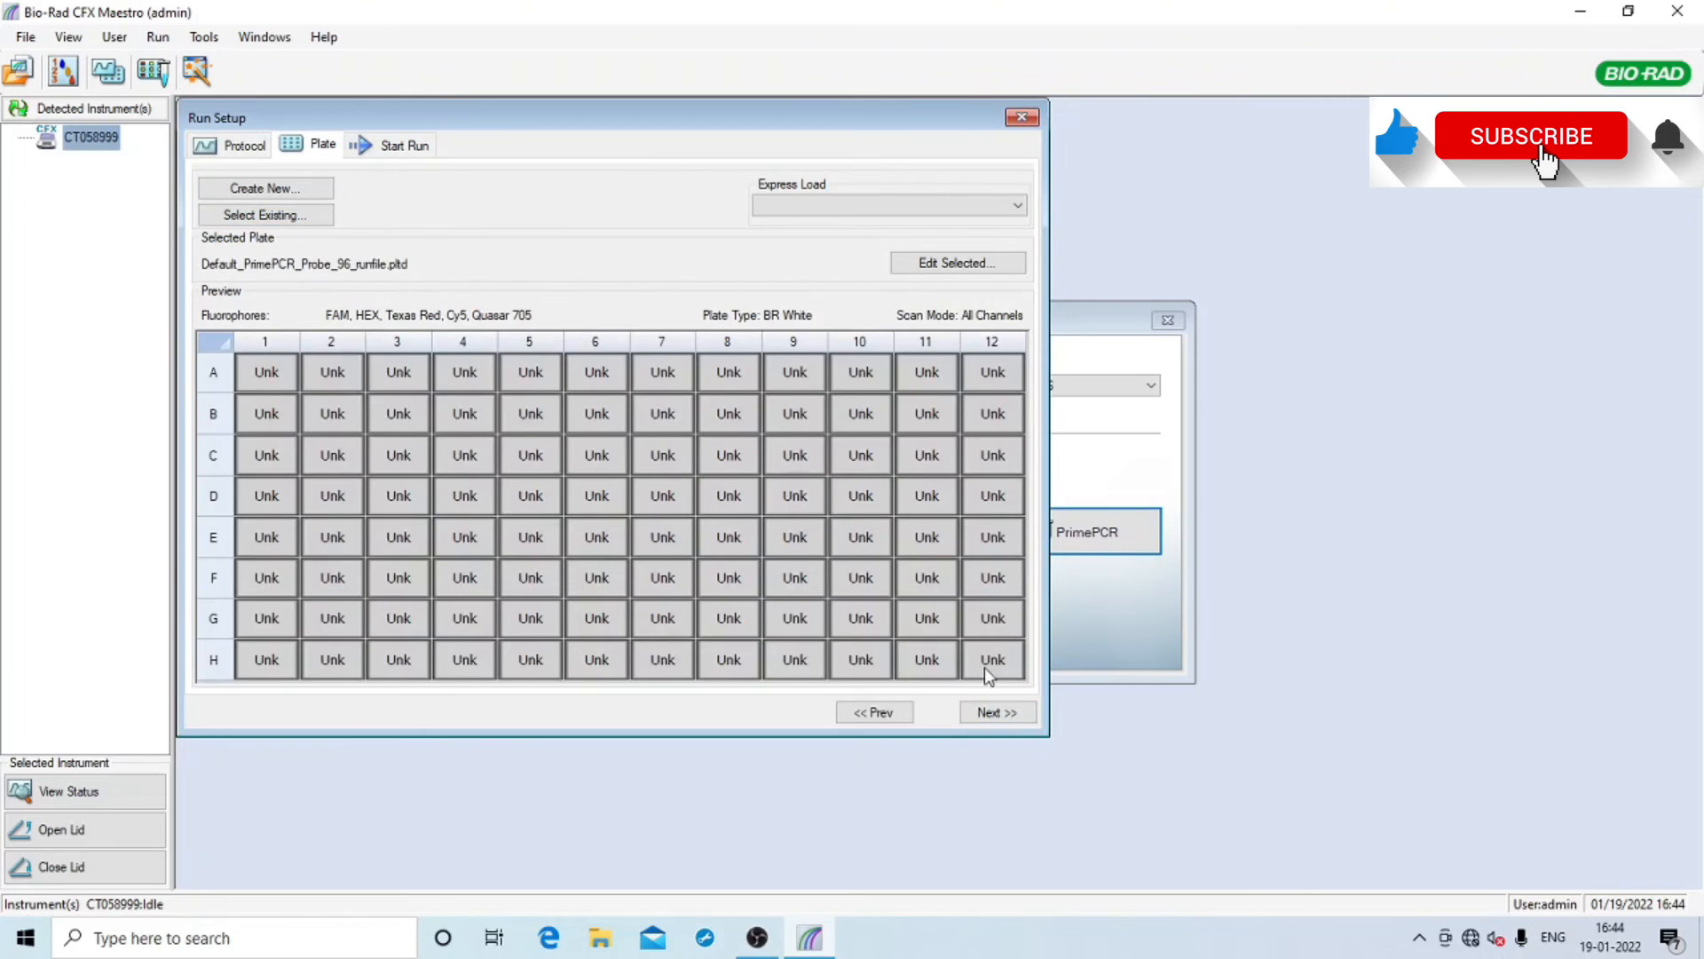
Select all wells and remove Quasar 705, leaving FAM, HEX, Texas Red and Cy5
click(982, 264)
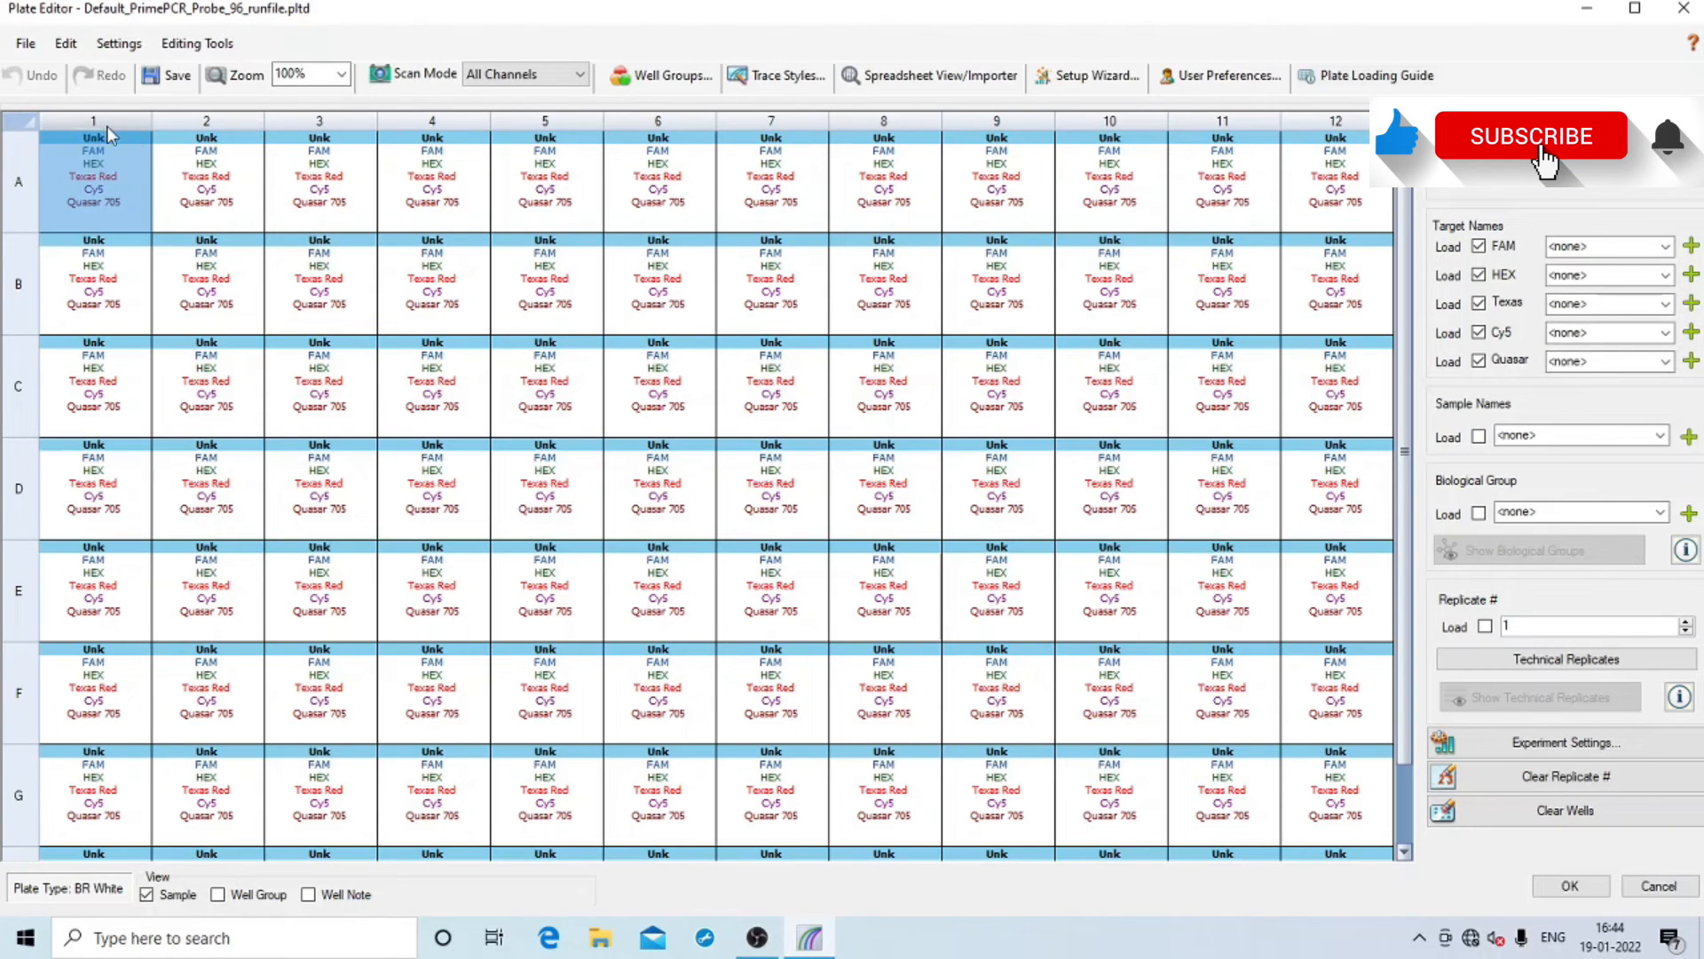
scroll(640, 569, down, 1)
scroll(658, 577, up, 1)
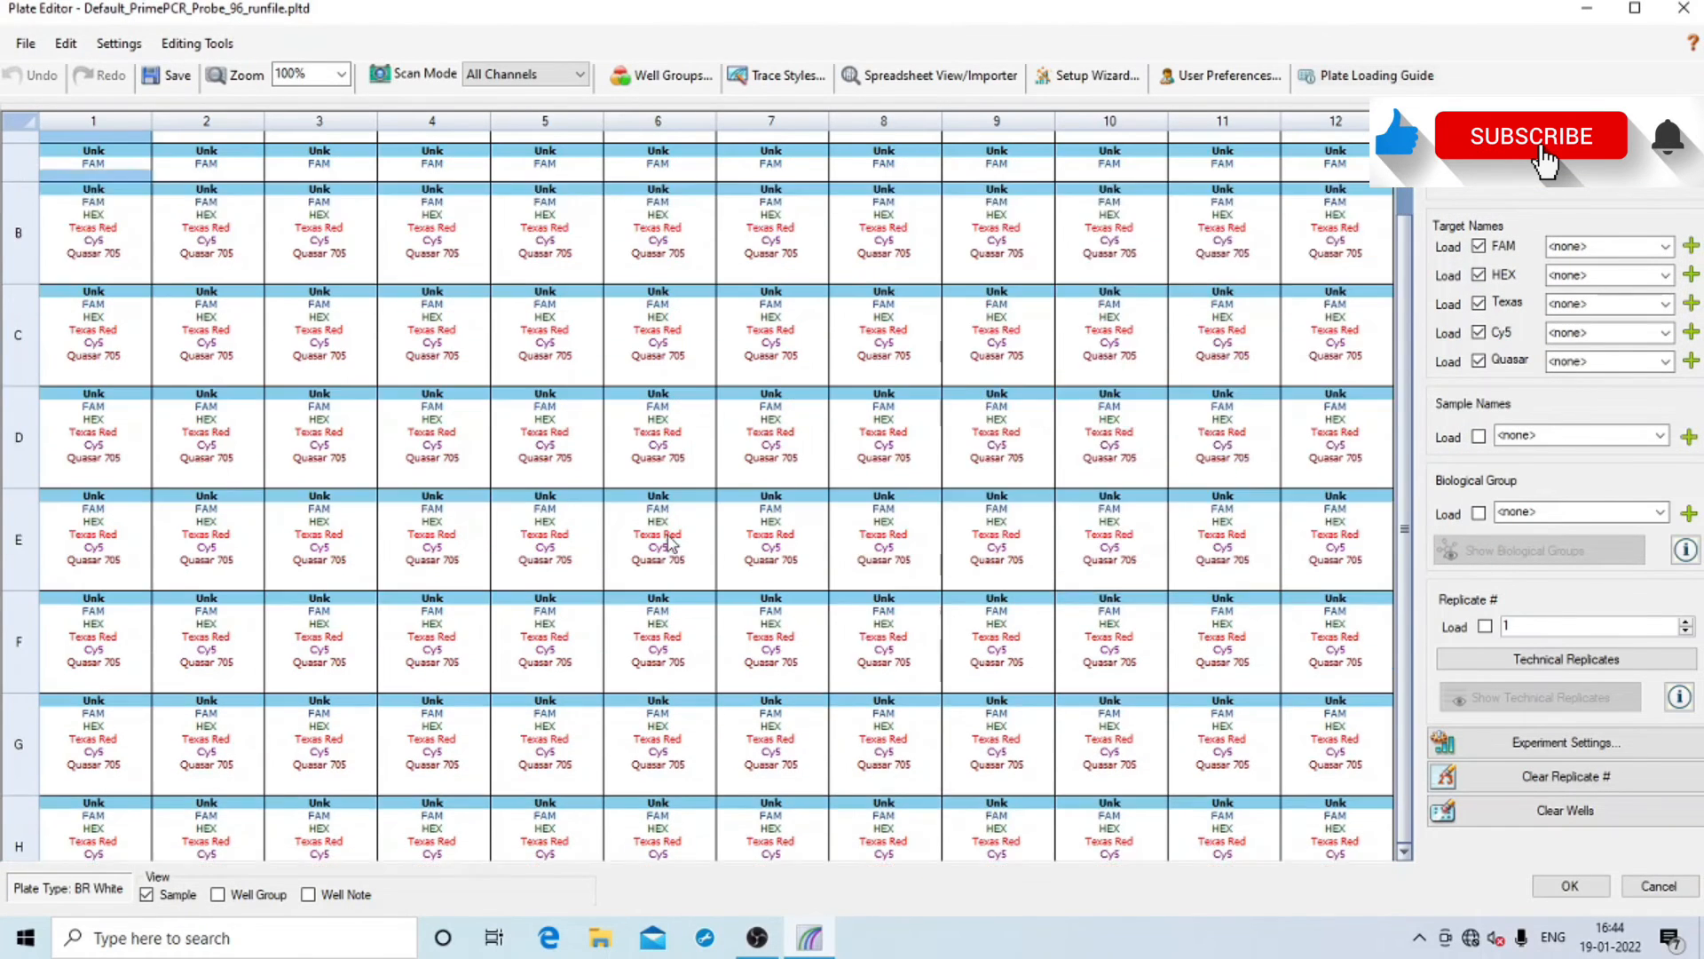
click(24, 120)
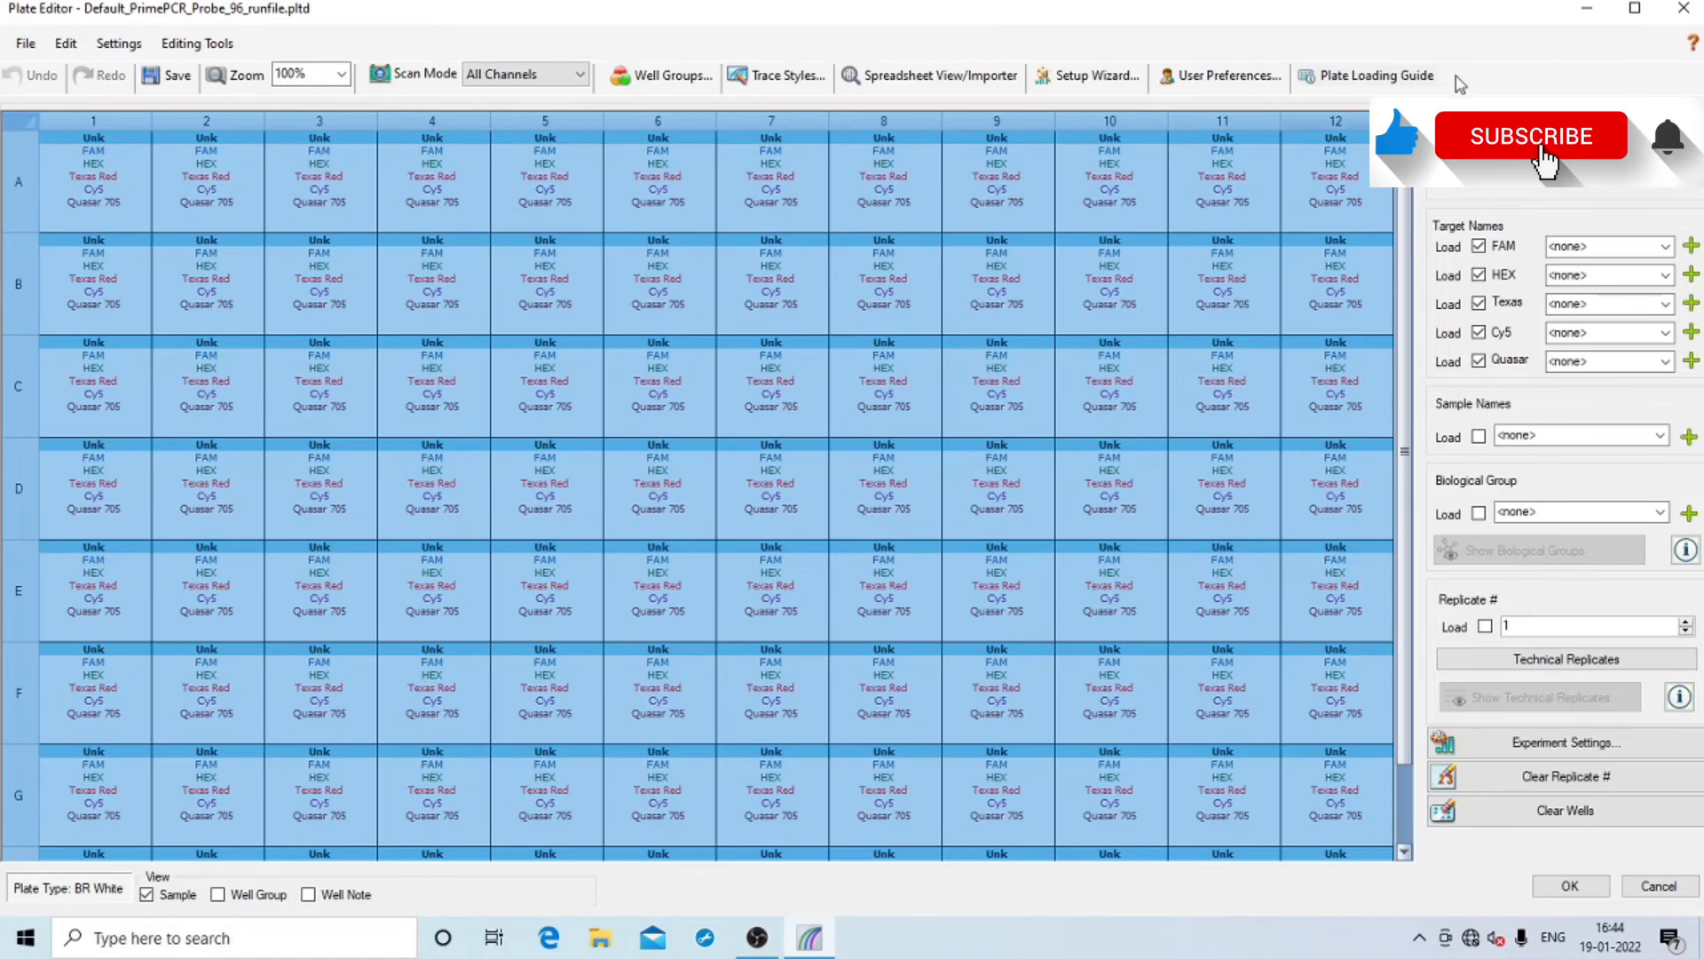
click(1565, 130)
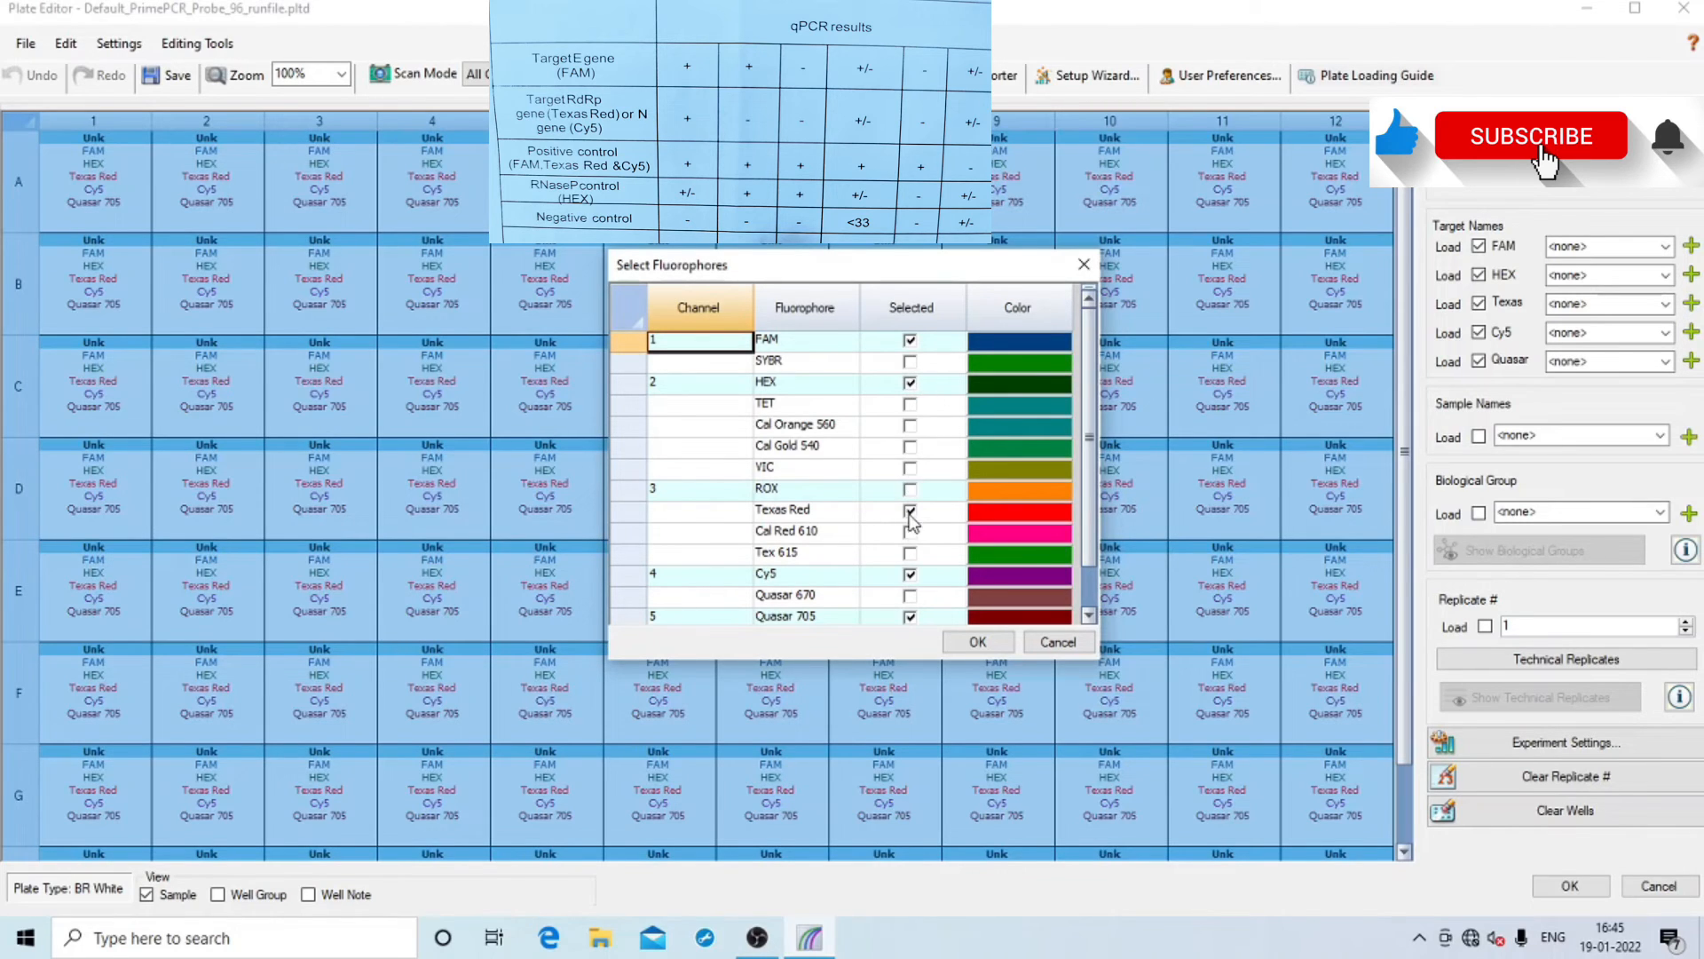
click(914, 617)
scroll(936, 576, down, 1)
click(917, 574)
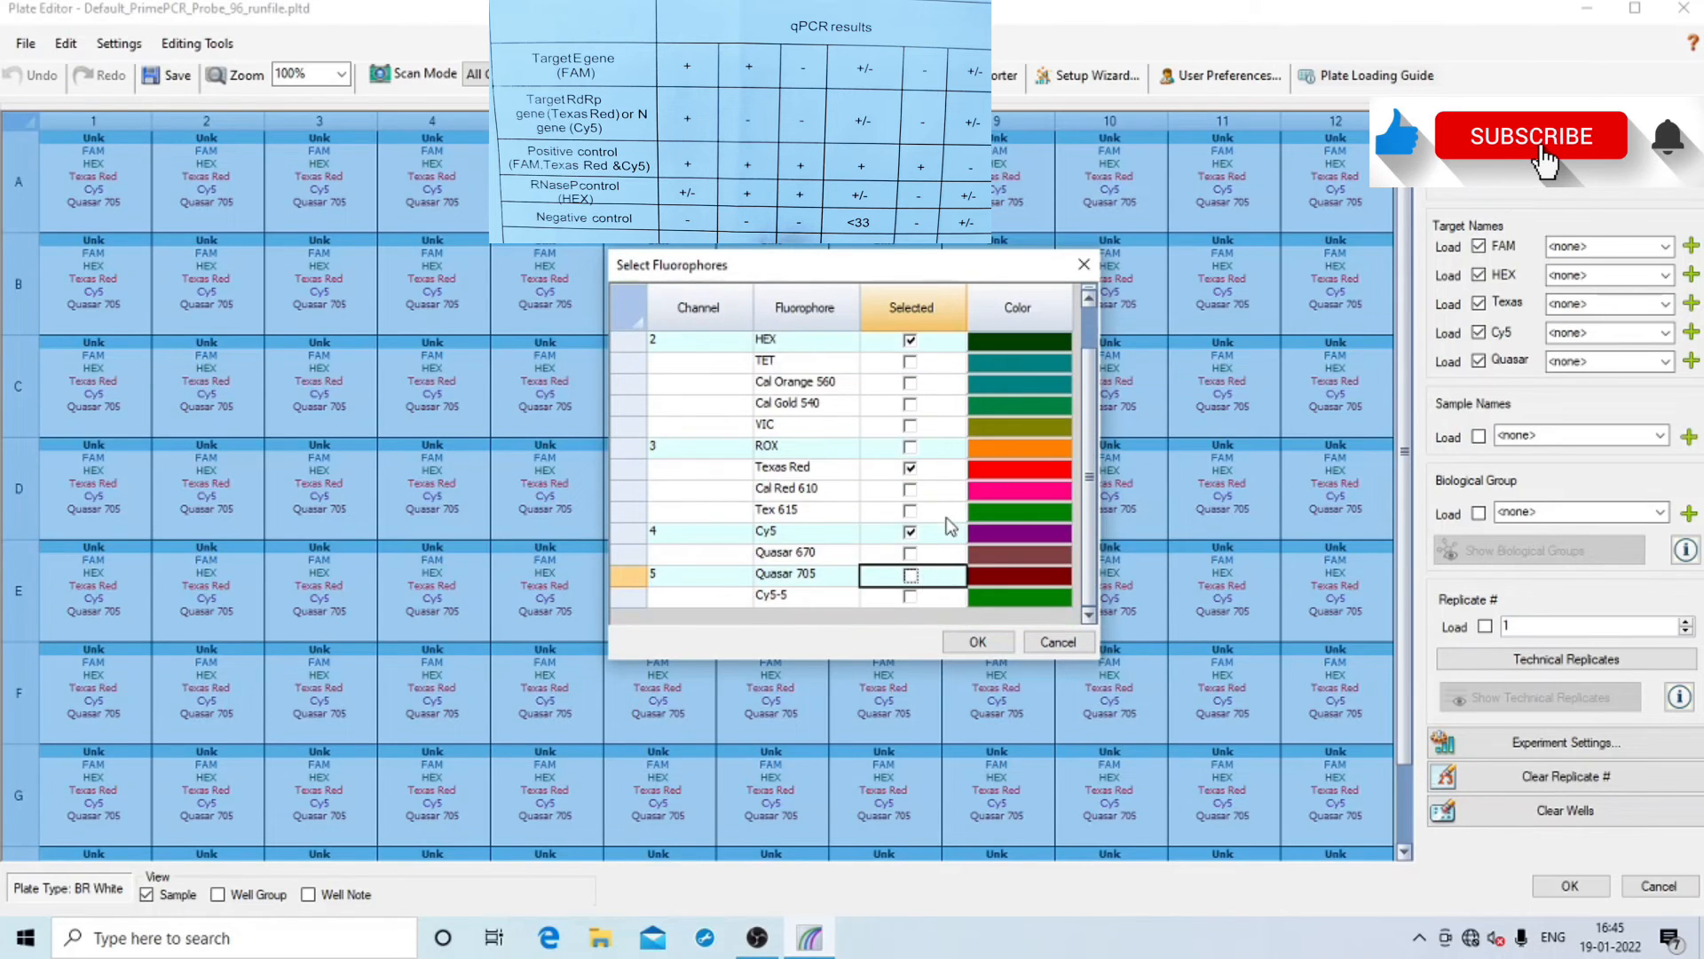
scroll(950, 525, up, 1)
click(989, 637)
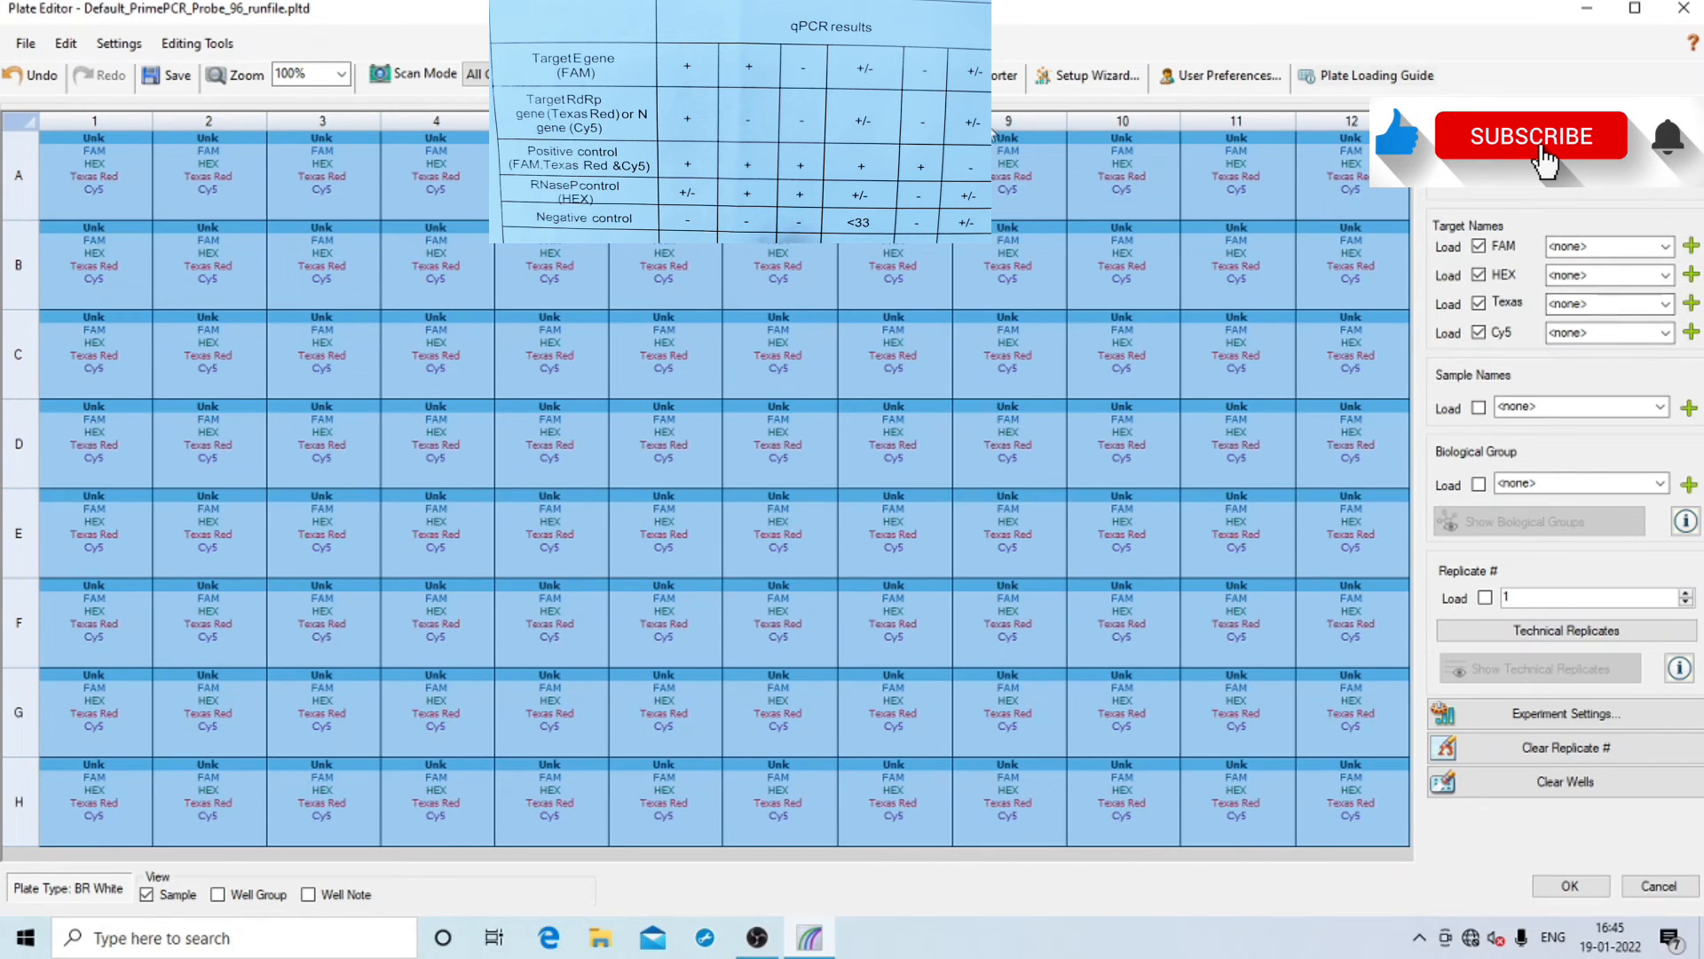
Name targets e gene (FAM), RNASE P (HEX), RDRP (Texas Red) and N GENE (Cy5)
click(1597, 243)
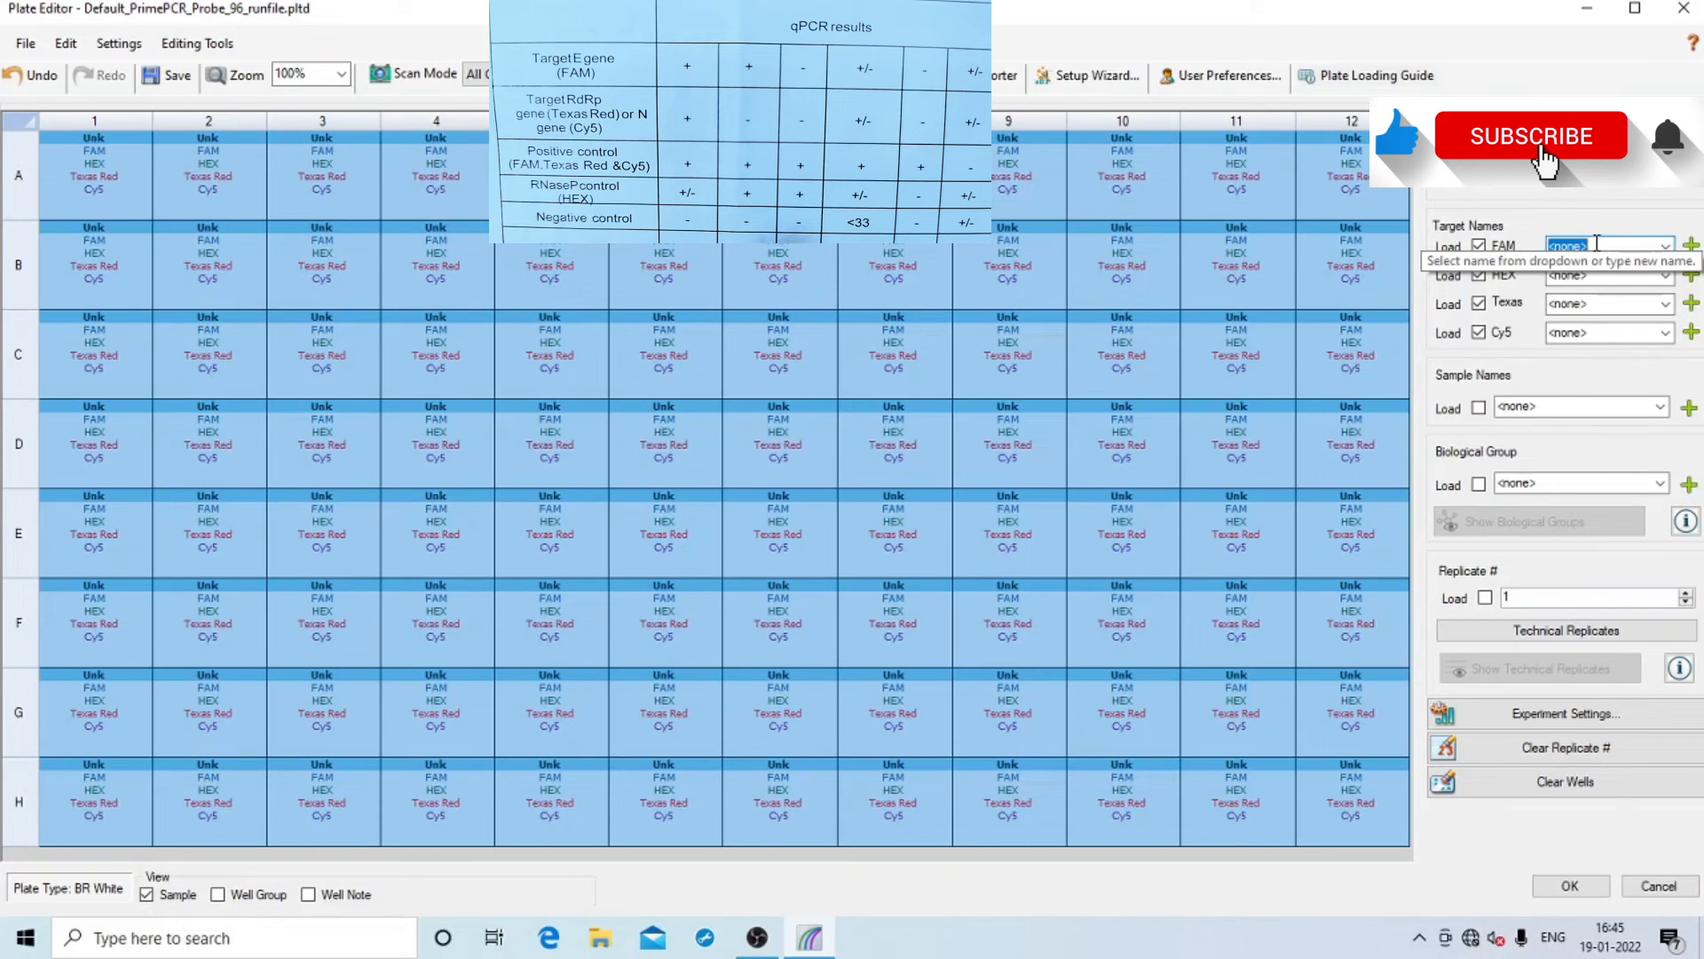
text(e ge)
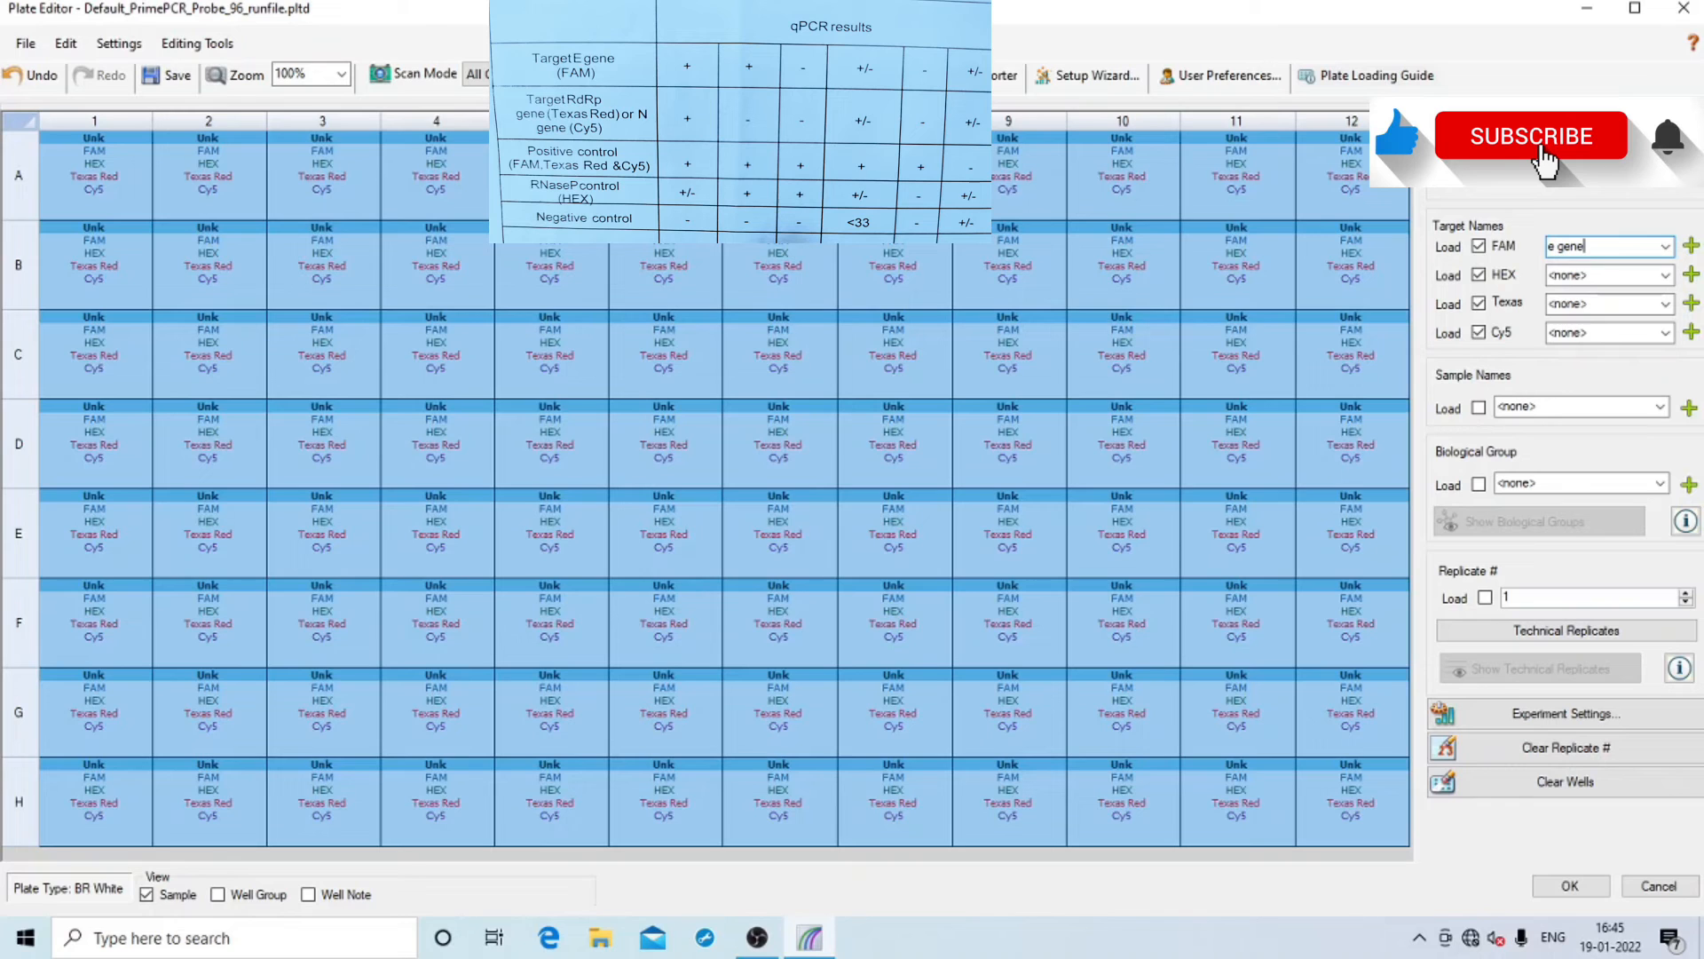
text(ne)
key(Return)
click(1584, 274)
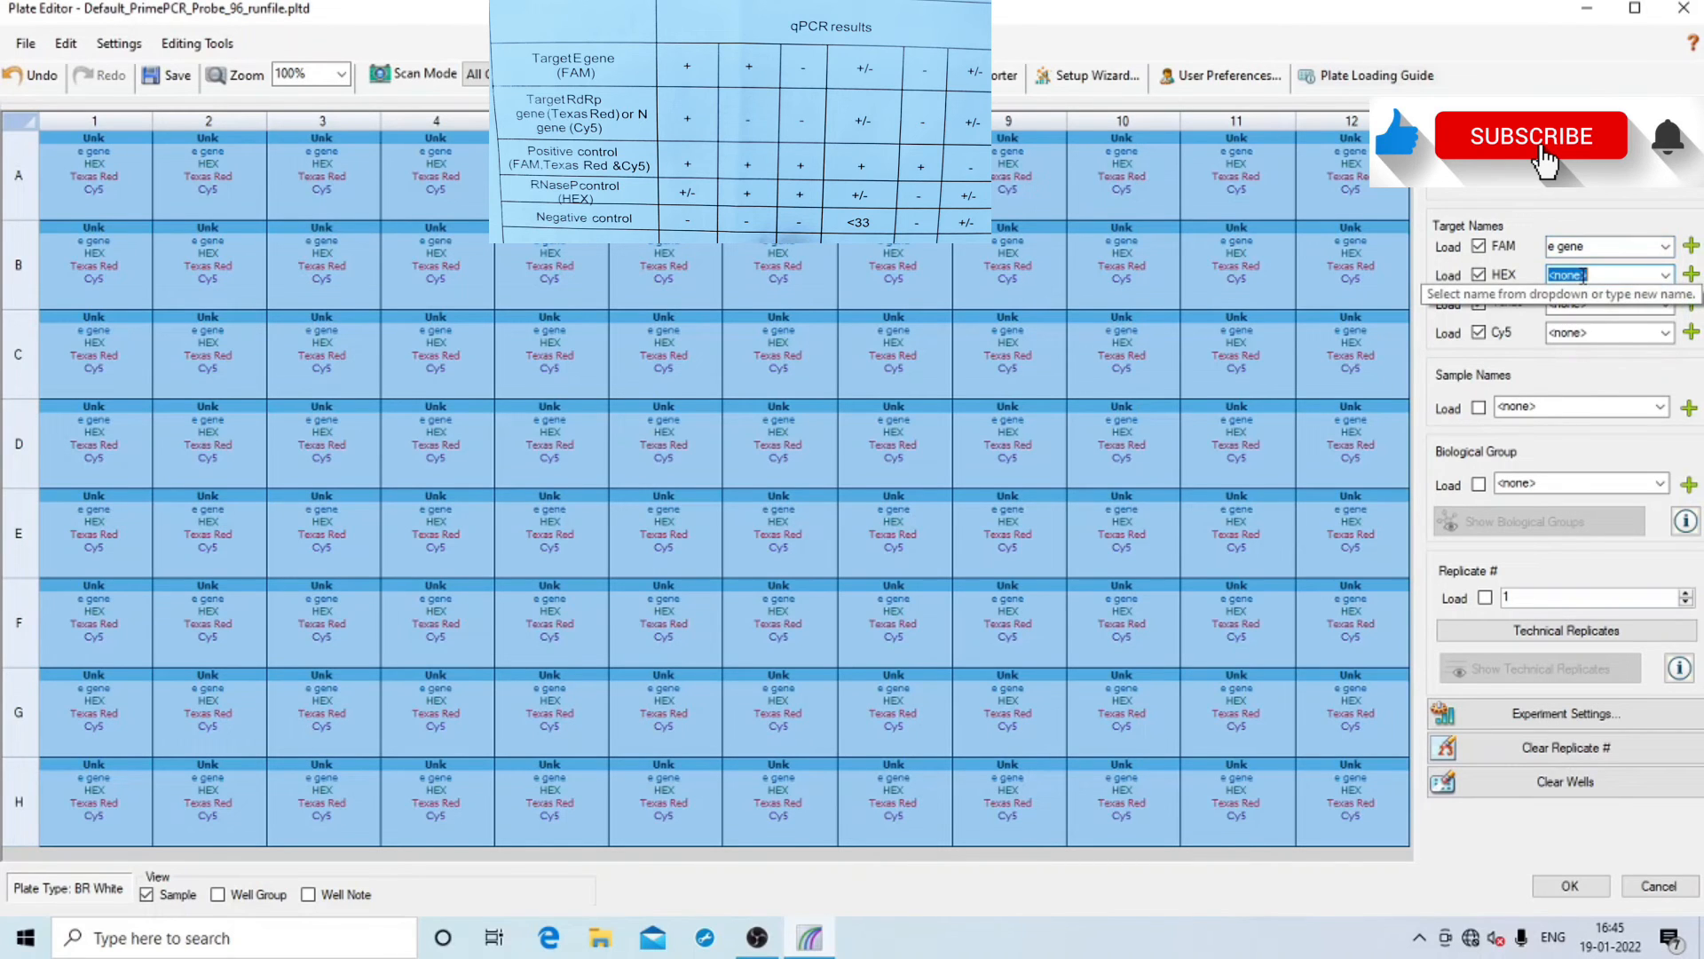
text(RNASE P)
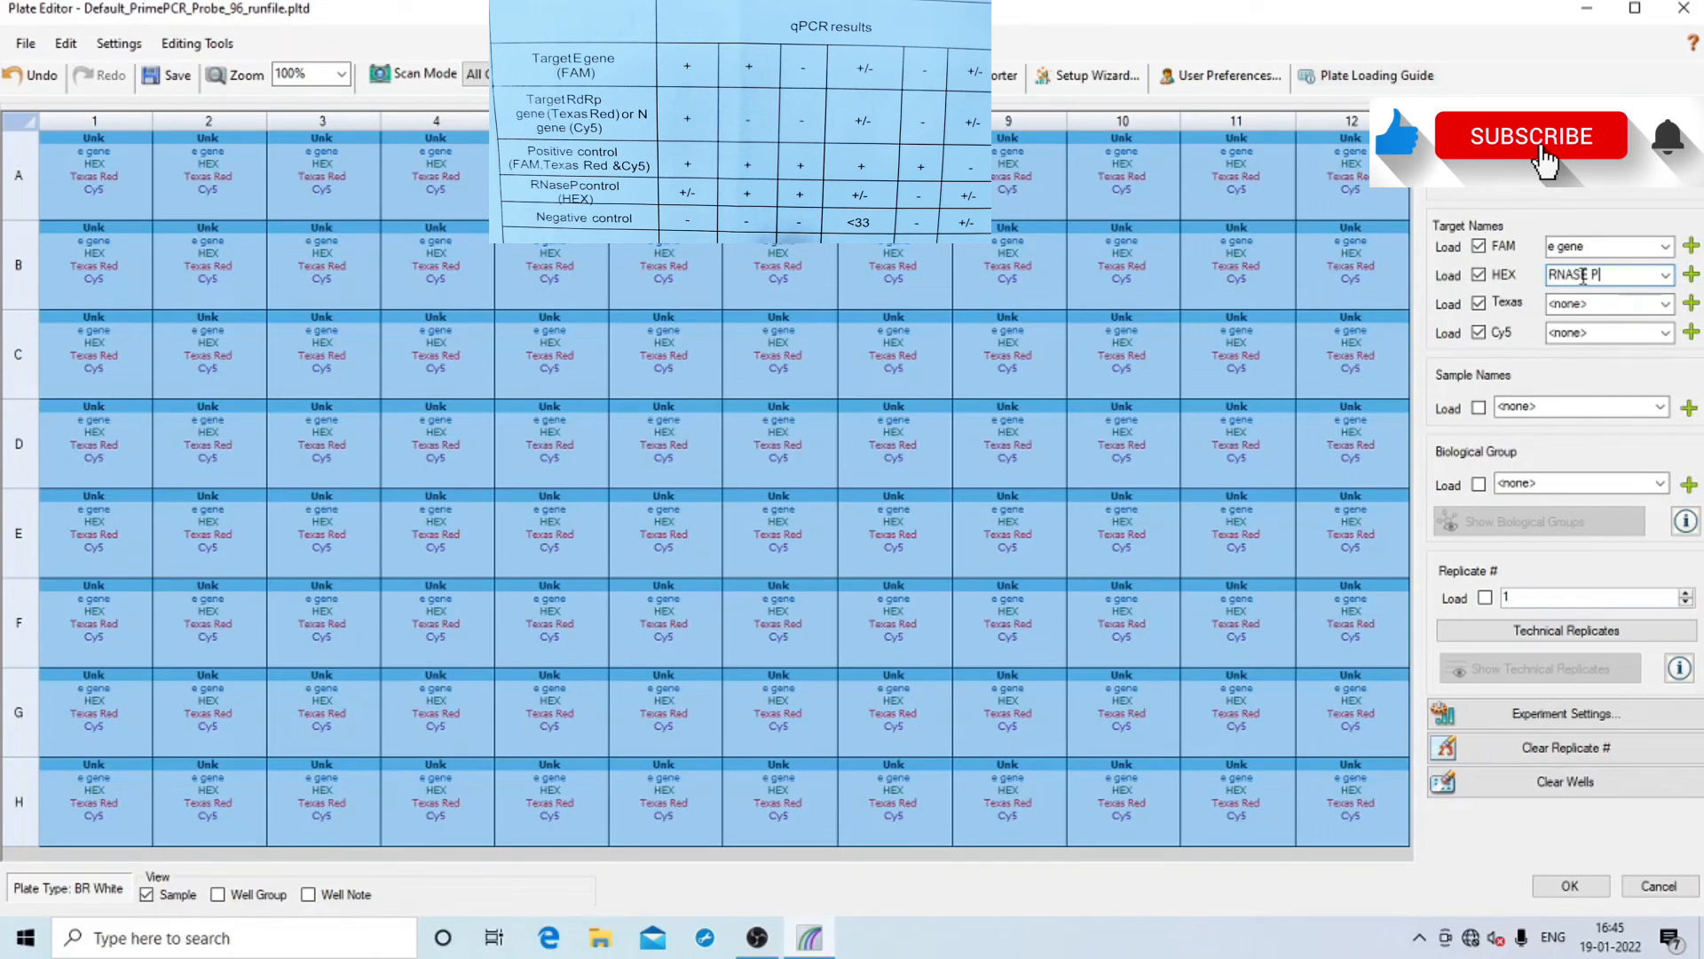
key(Return)
click(1585, 301)
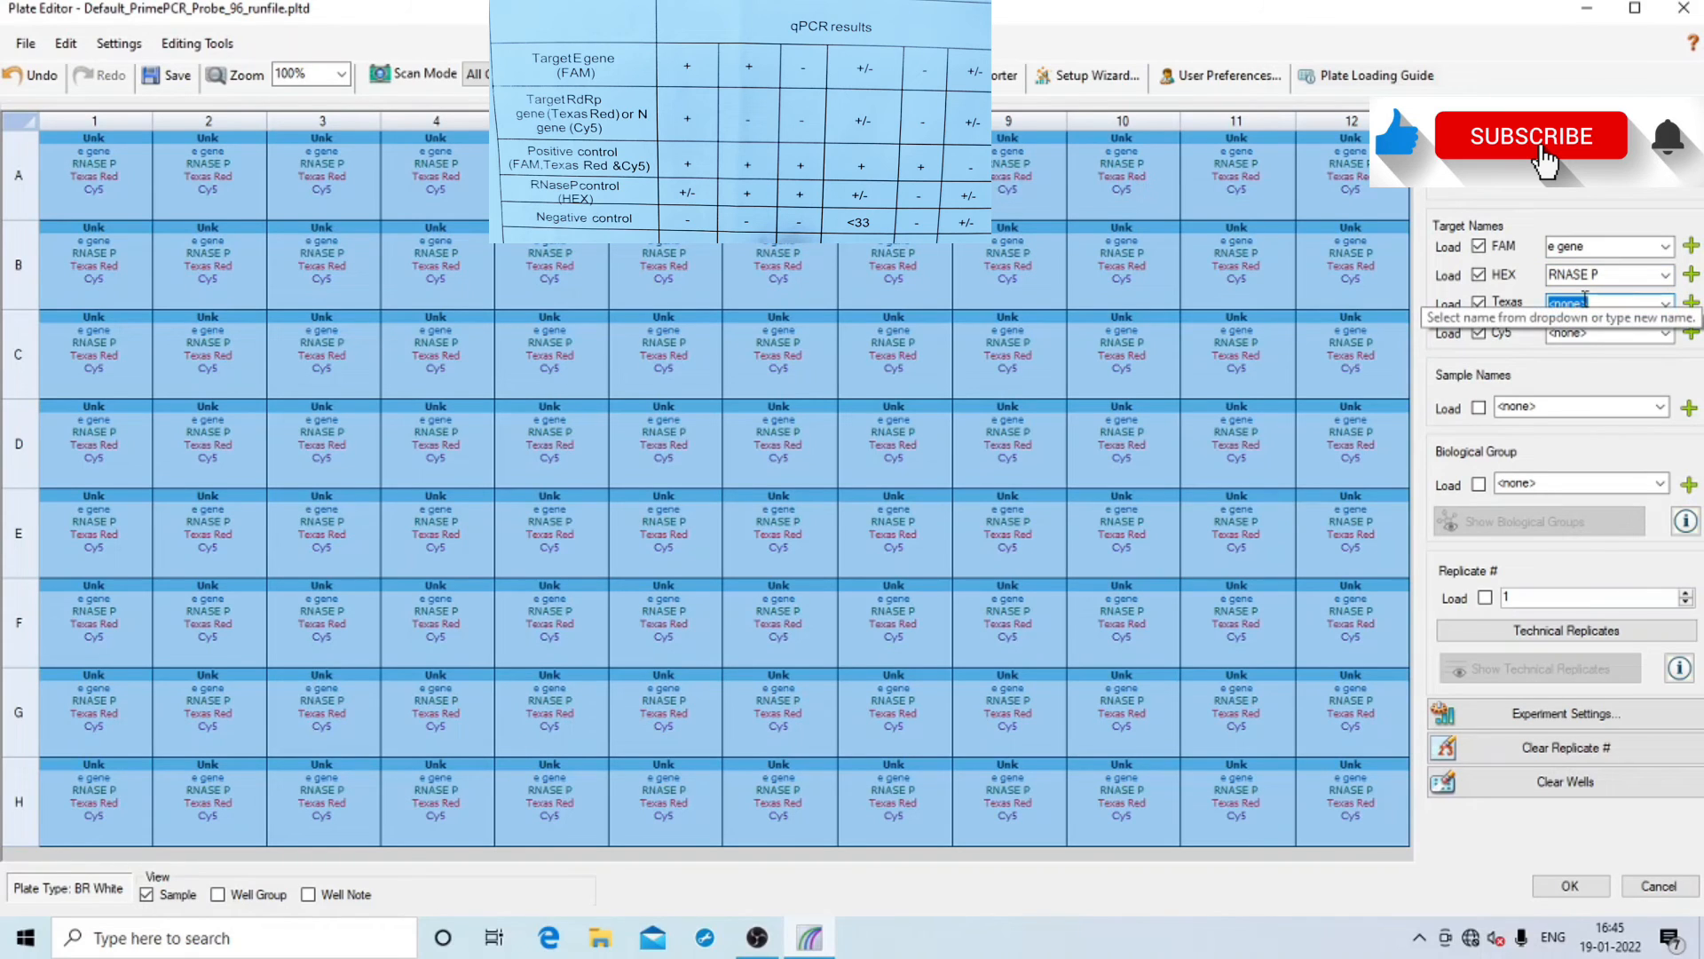
text(RDRP)
key(Return)
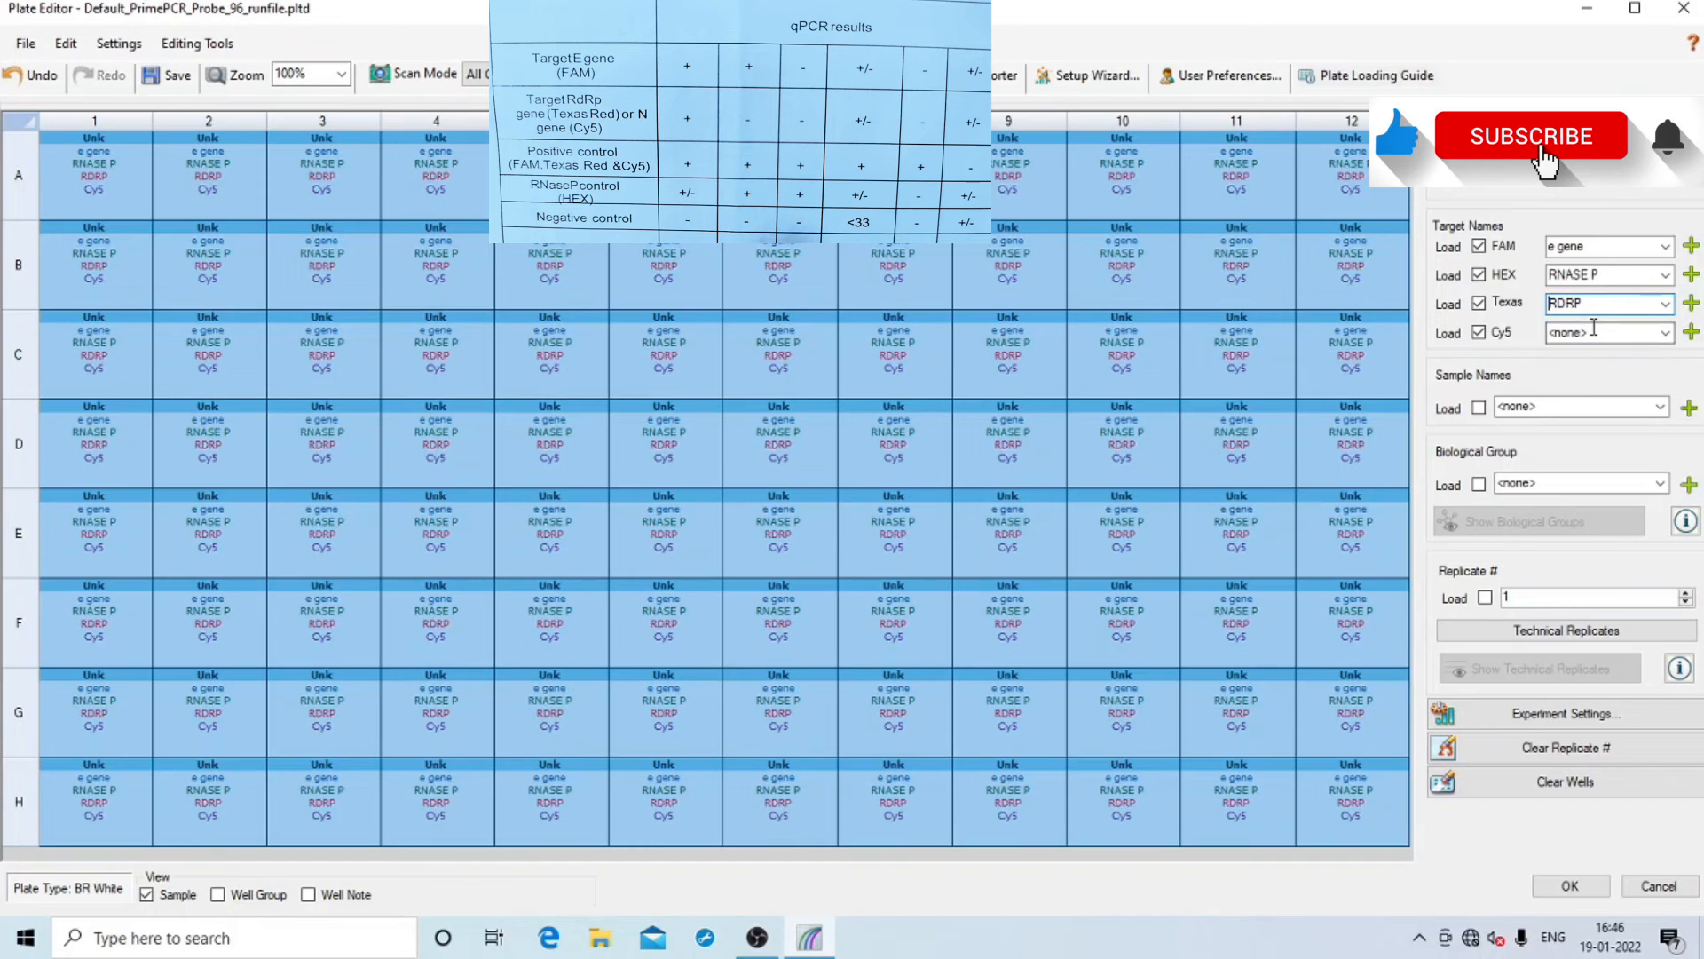
click(1594, 327)
text(N GE)
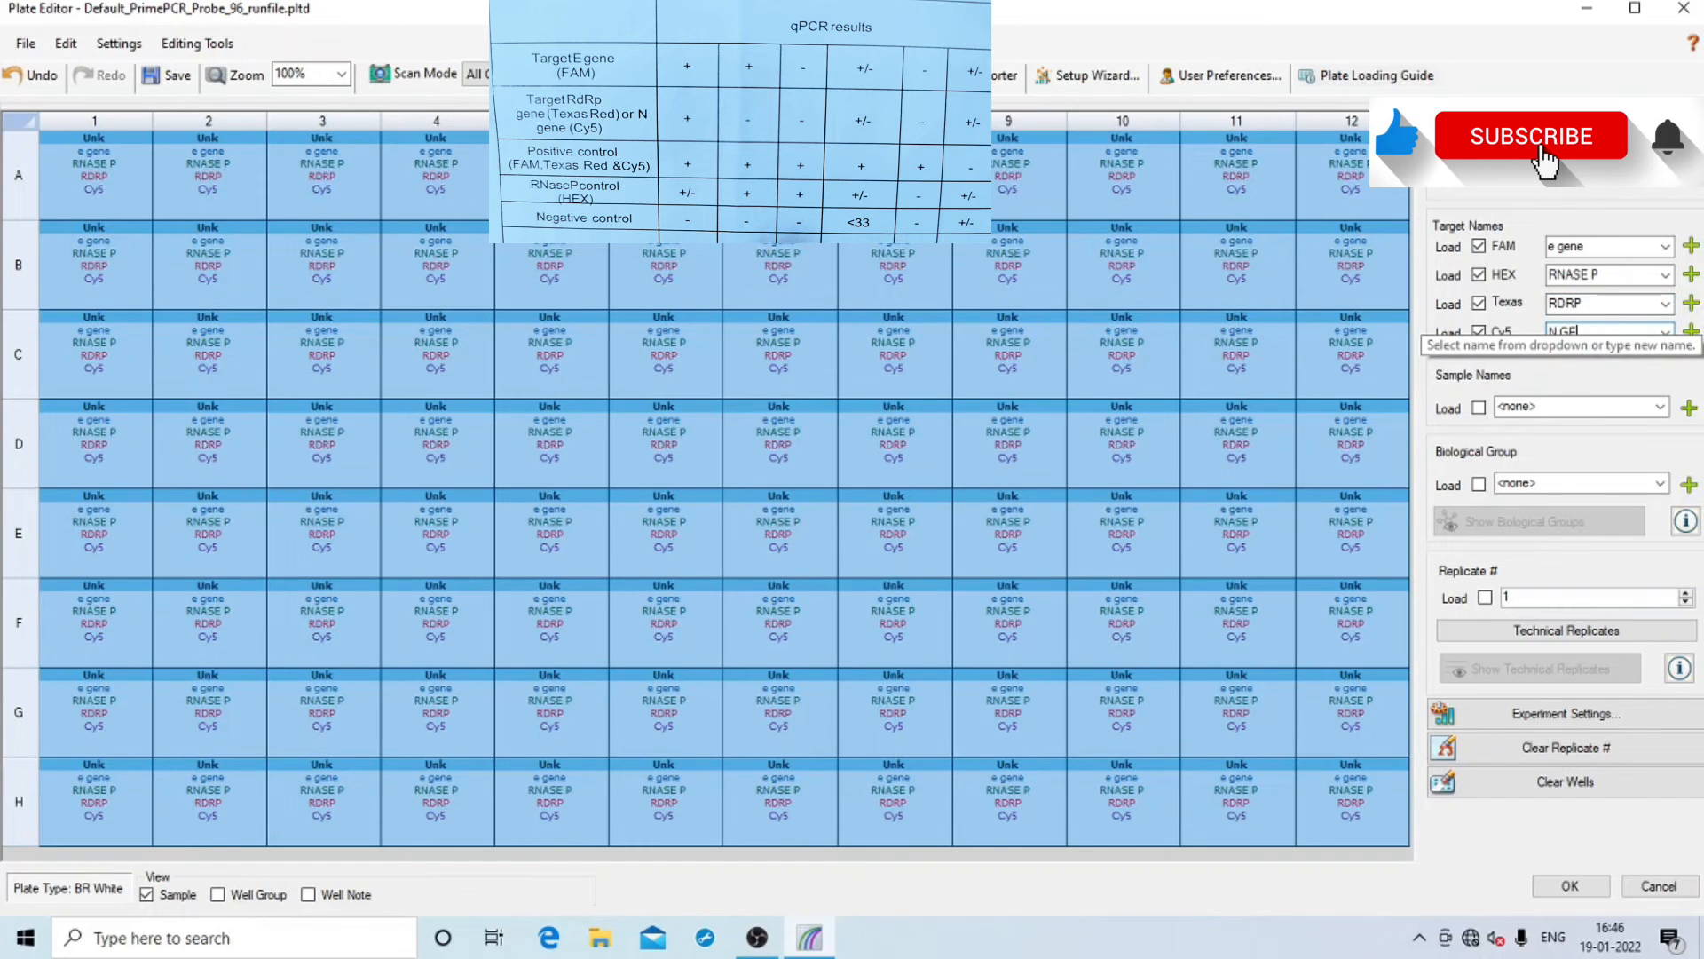
text(NE)
key(Return)
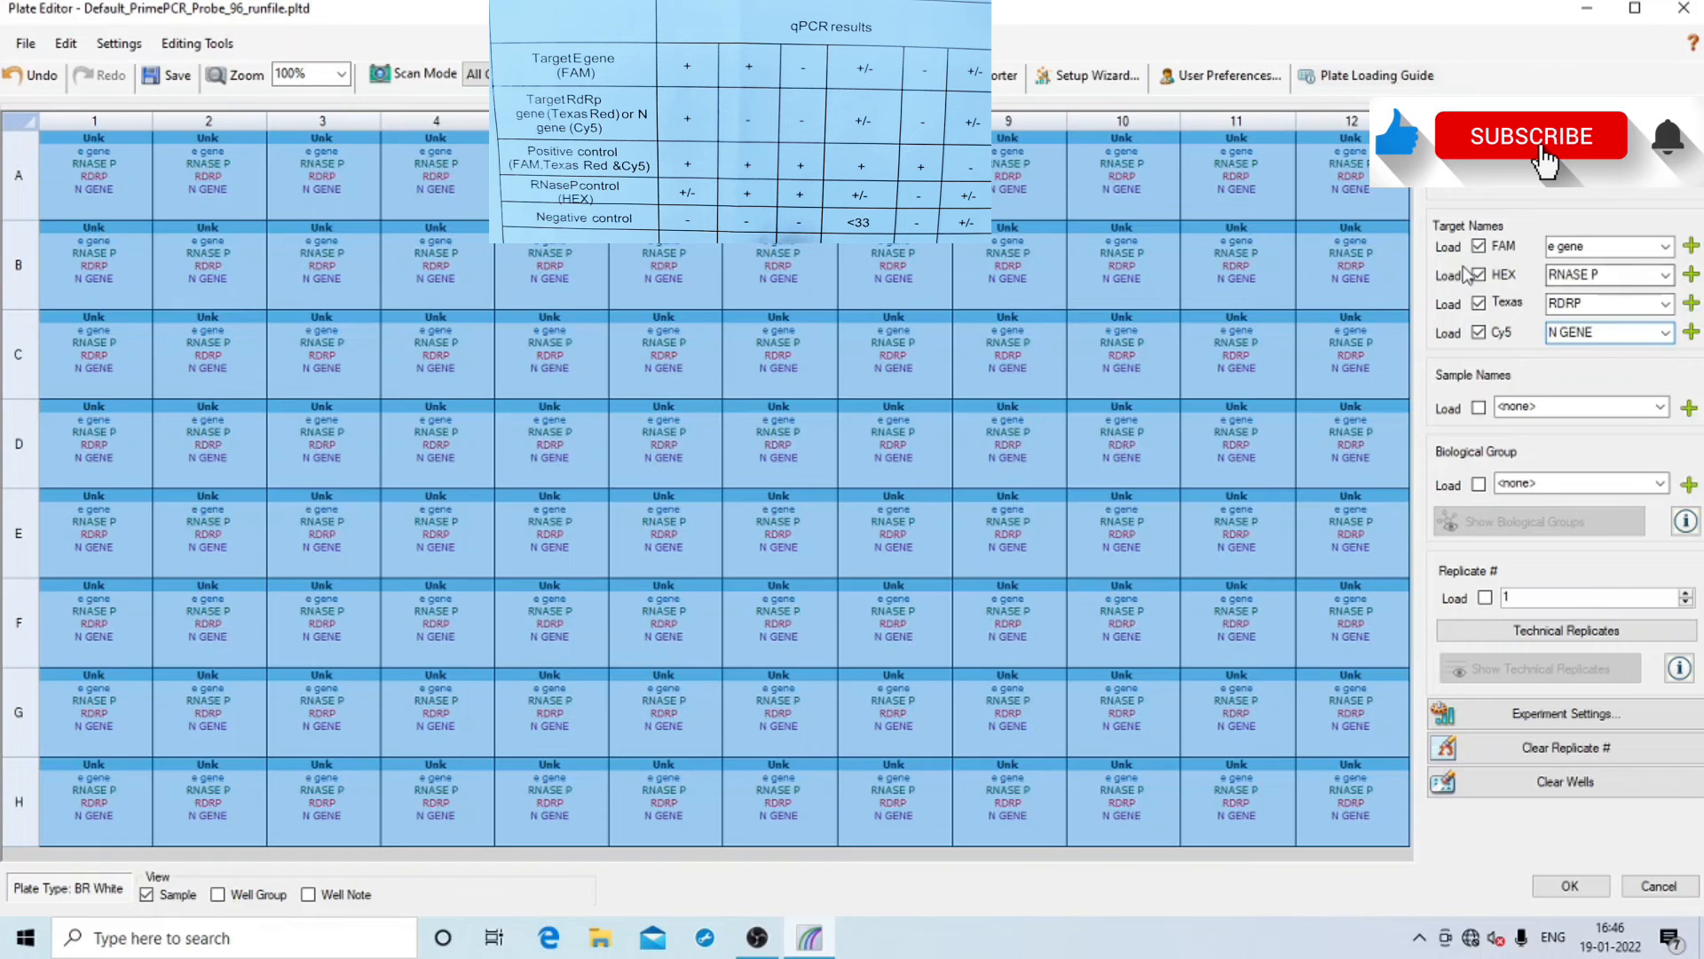
click(234, 180)
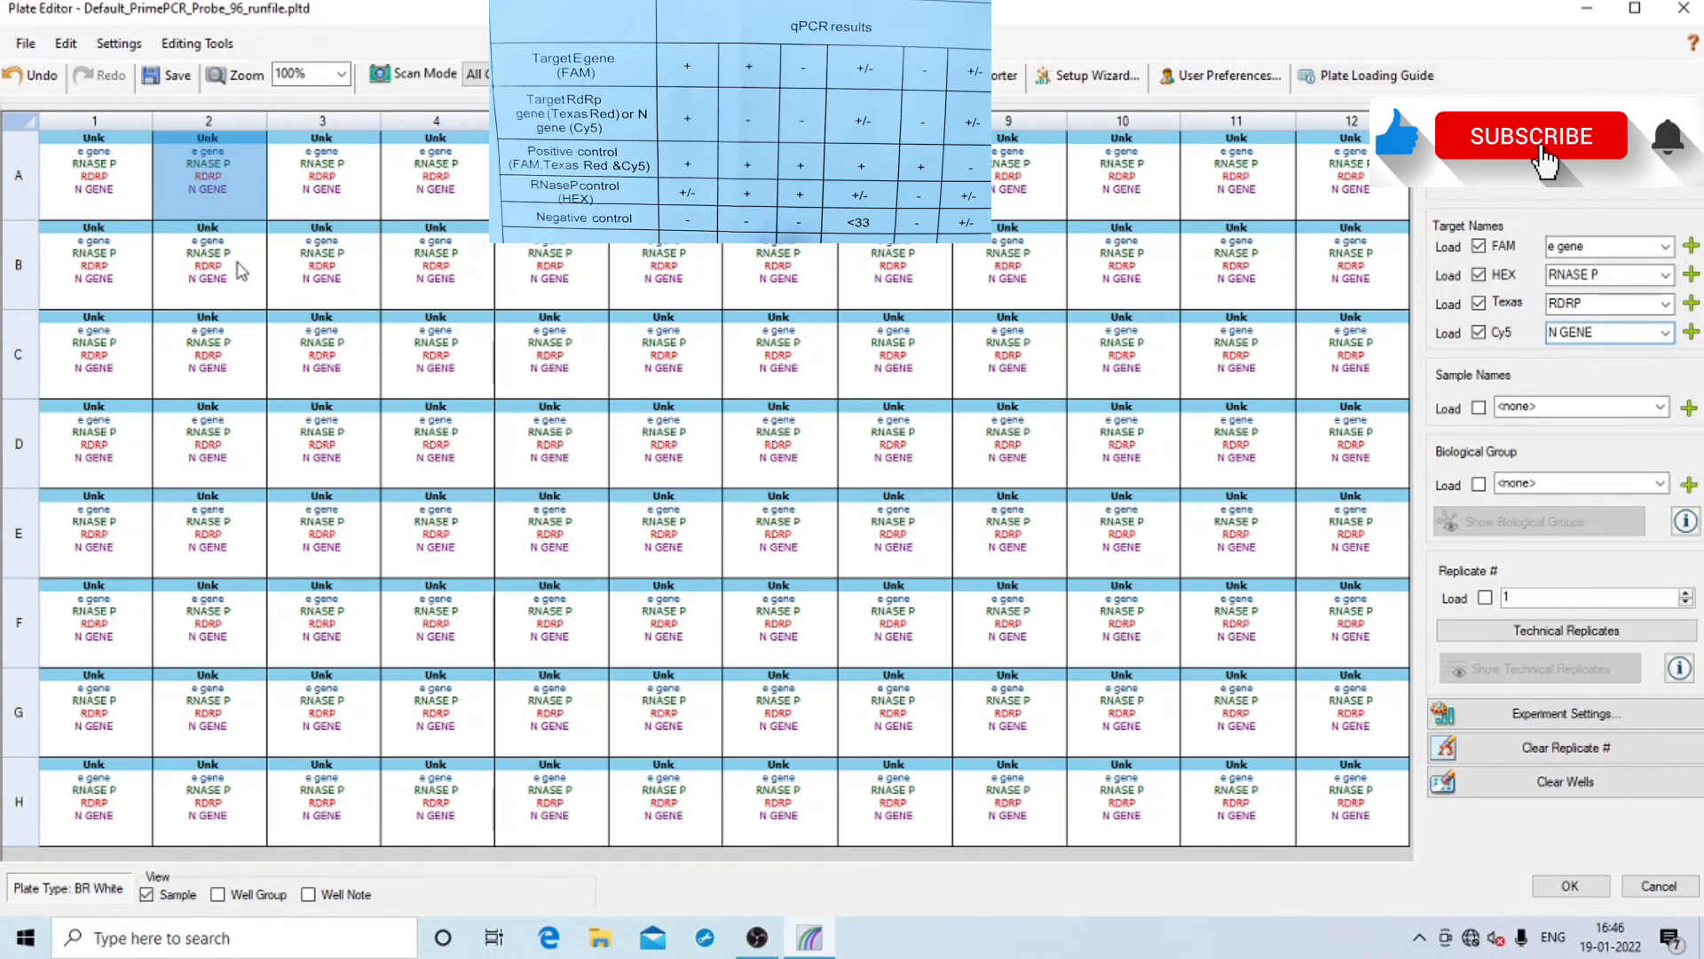
Give wells A1, B1 and C1 the sample names S1, S2 and S3
click(112, 123)
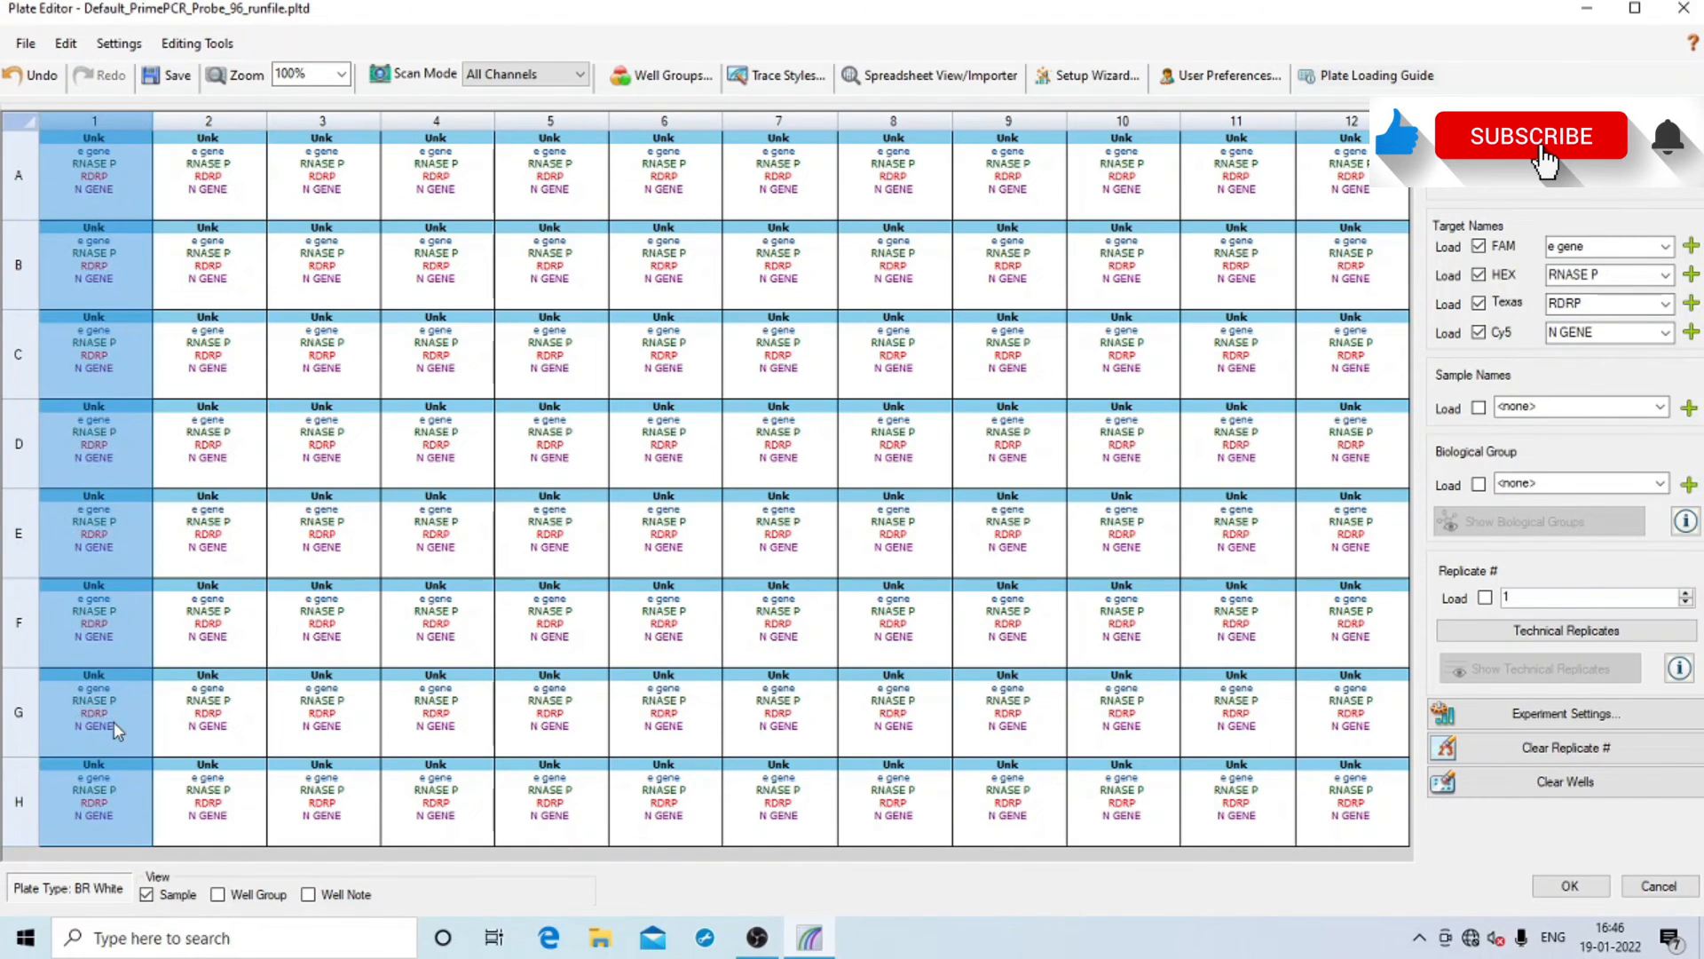
click(235, 355)
click(126, 188)
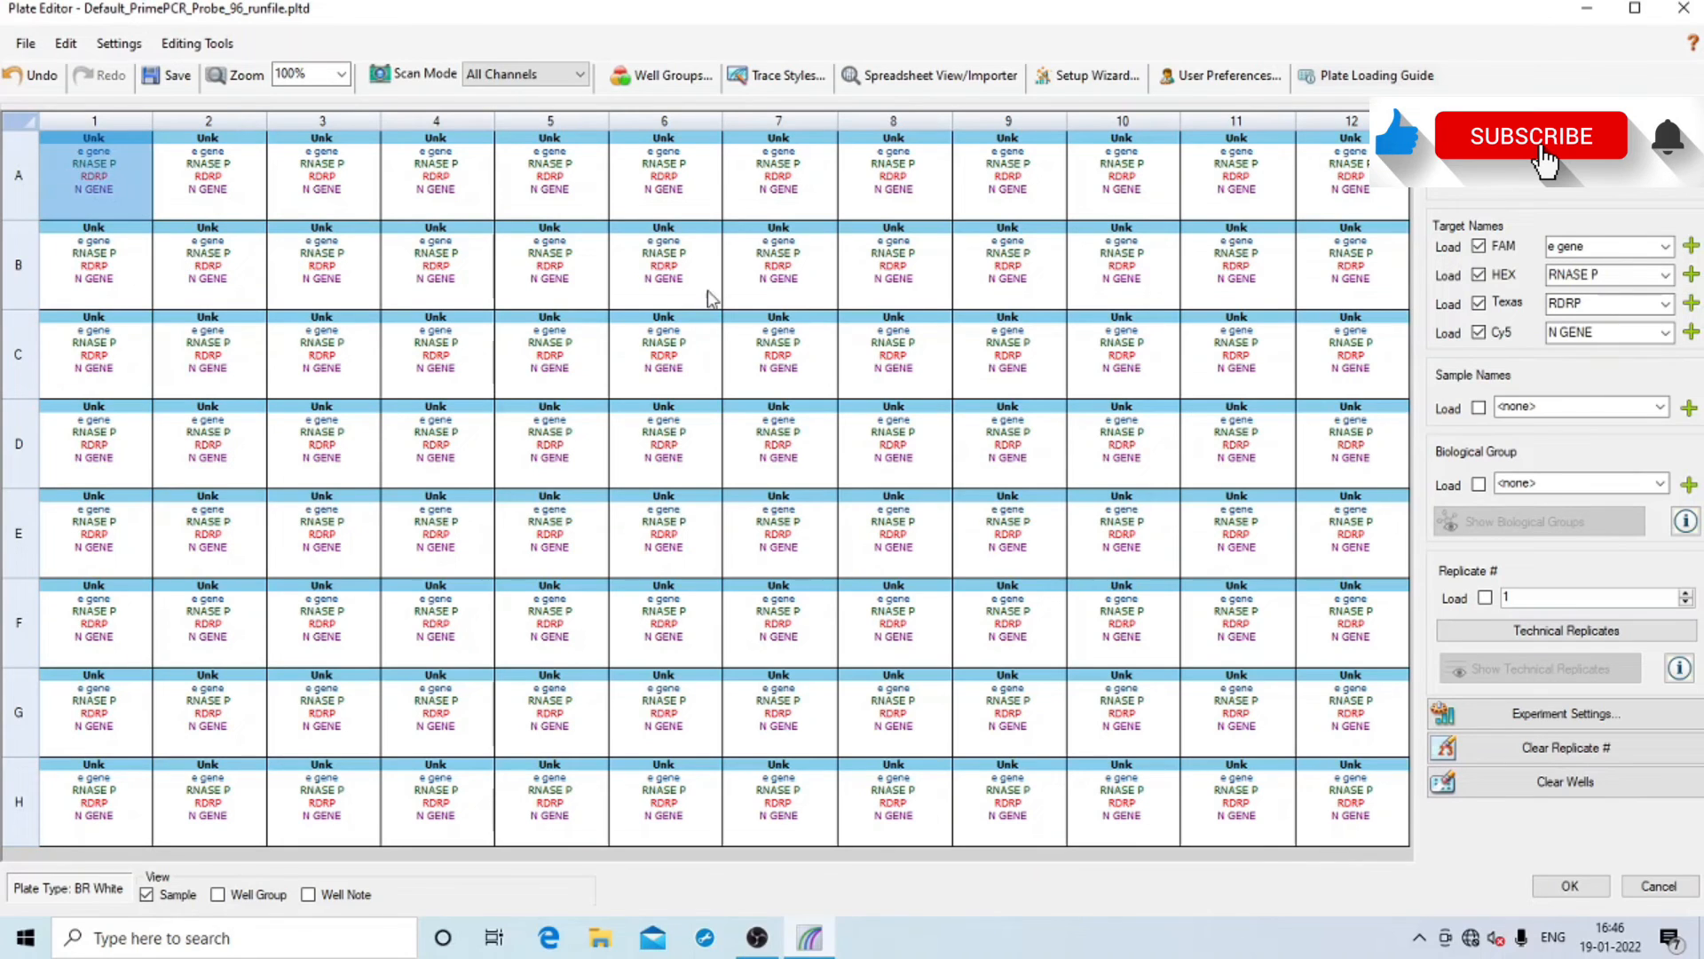
click(1531, 407)
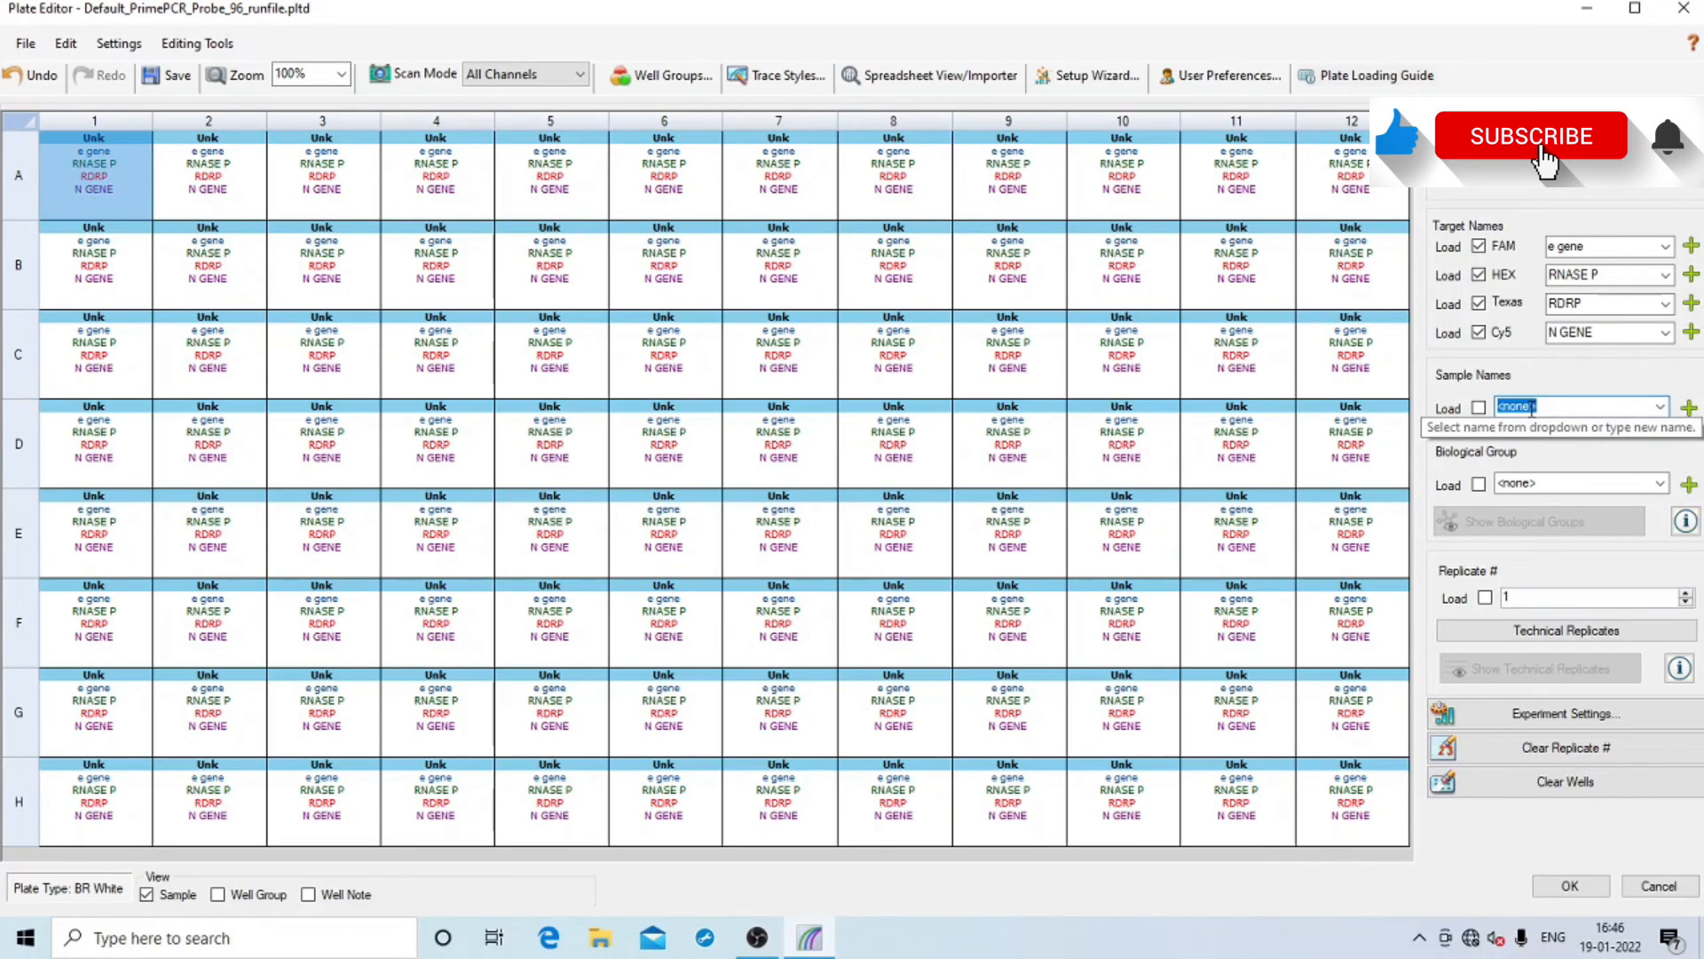
text(S1)
click(115, 258)
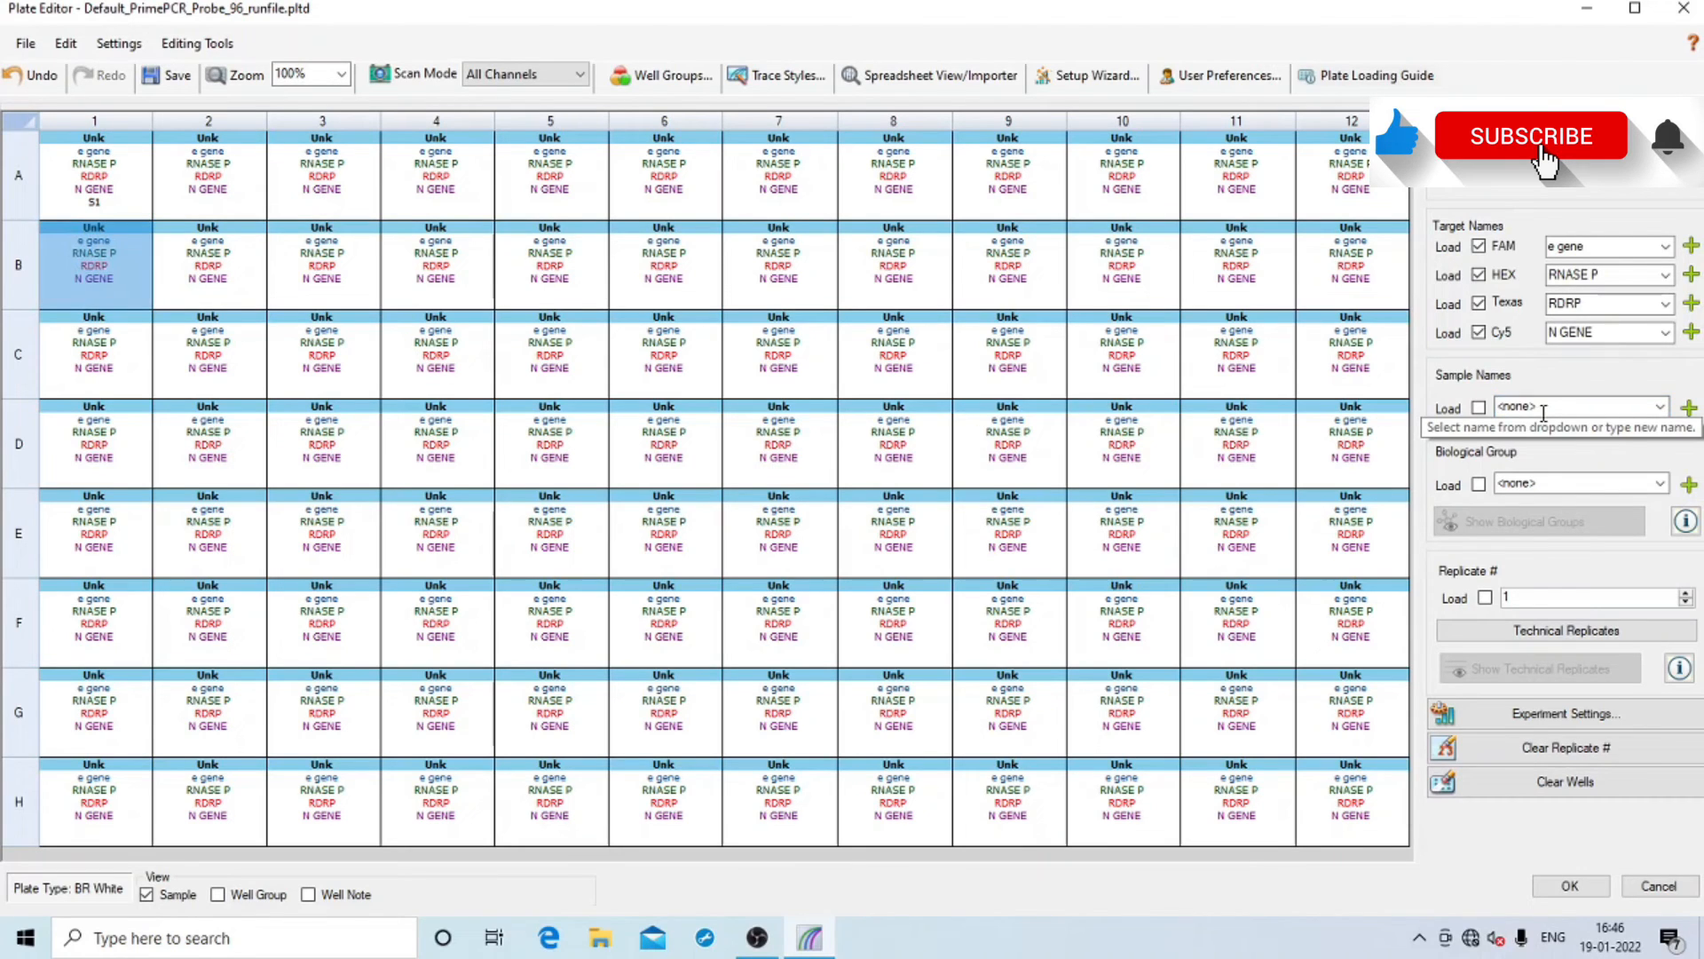
text(S2)
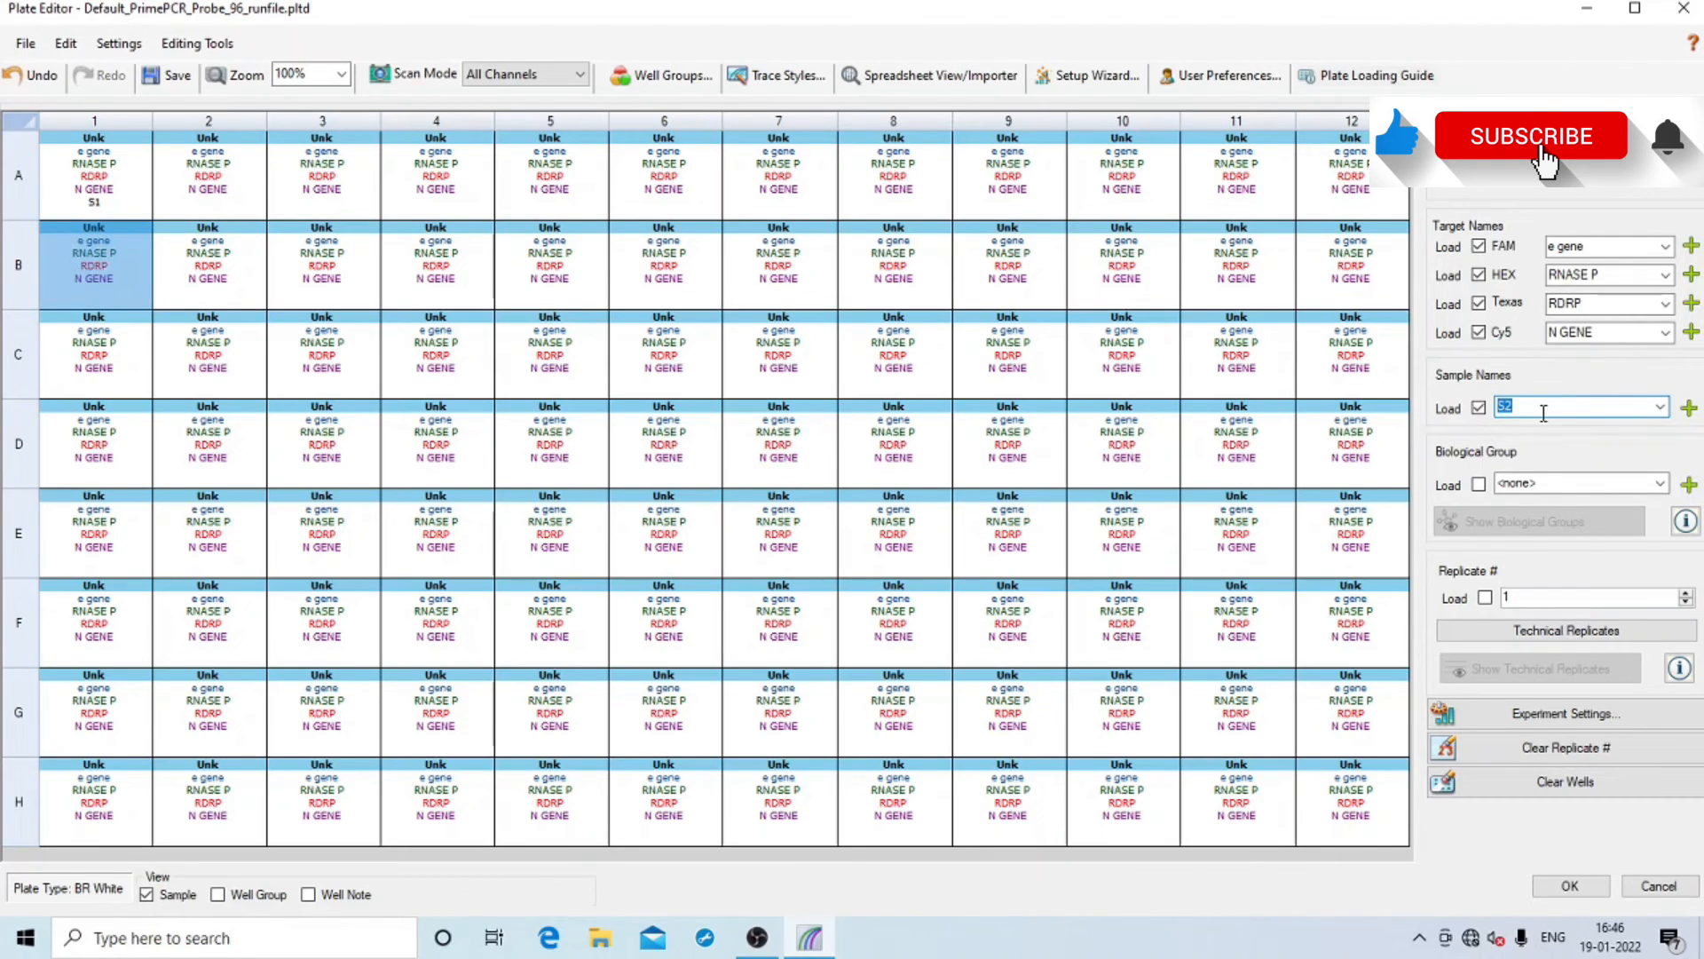
click(100, 355)
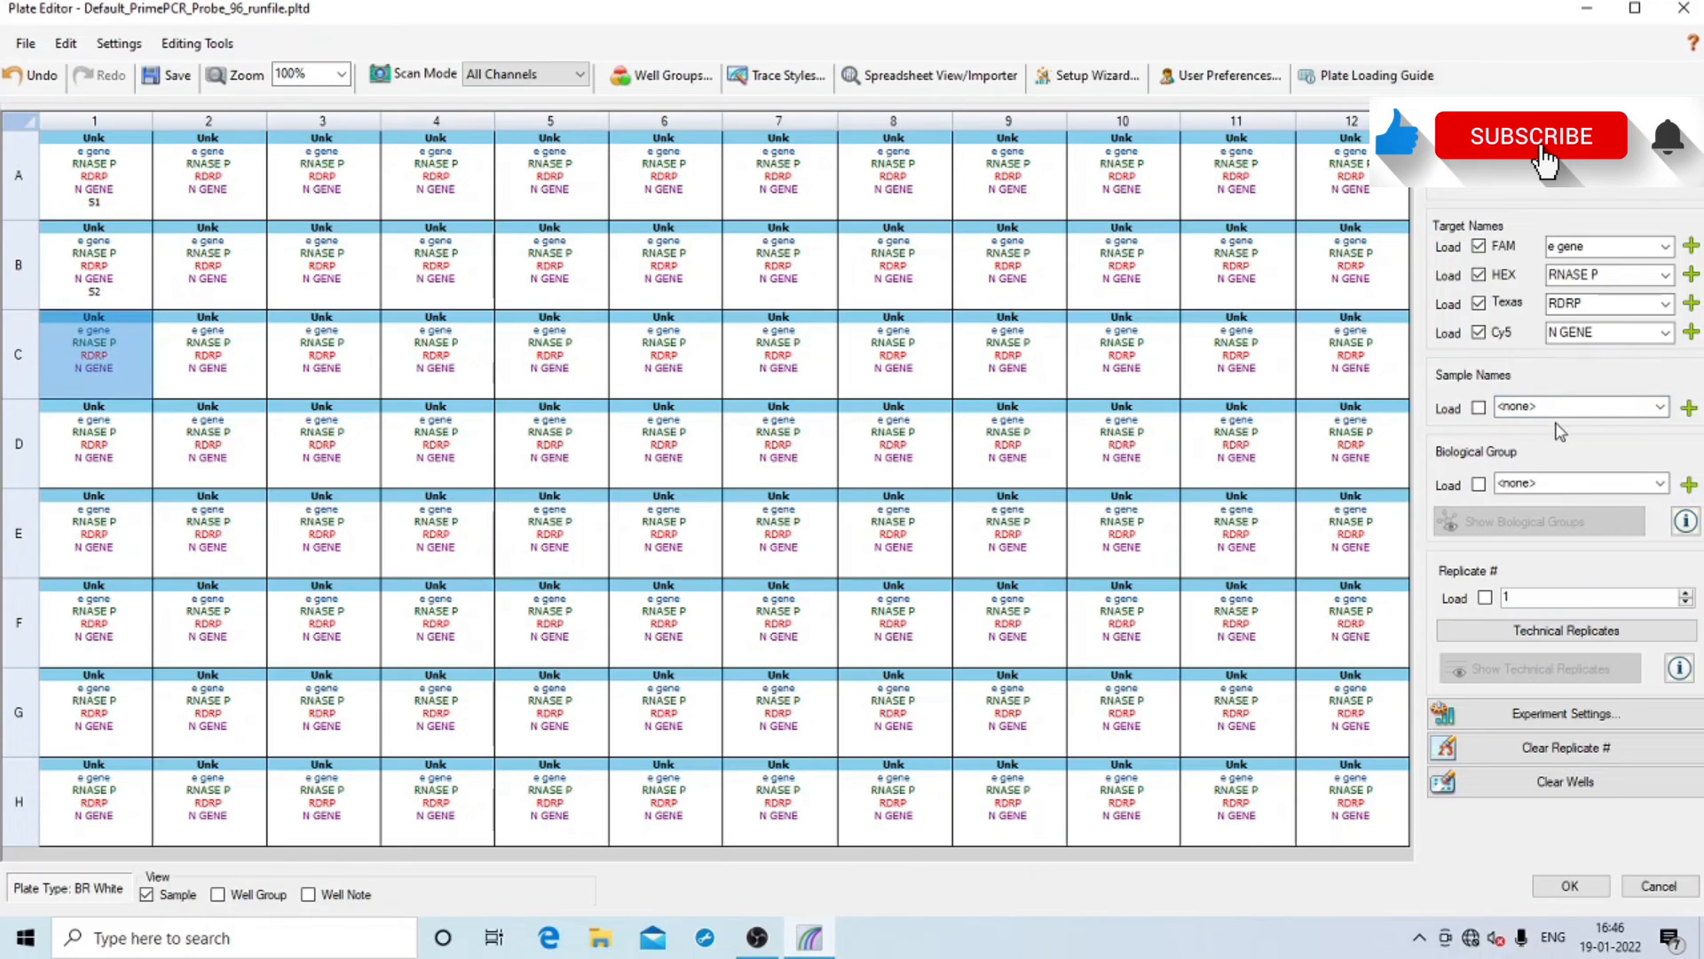
text(S3)
Set H12 as Positive Control, G12 as Negative Control, F12 as NTC, then close the plate editor
click(1332, 794)
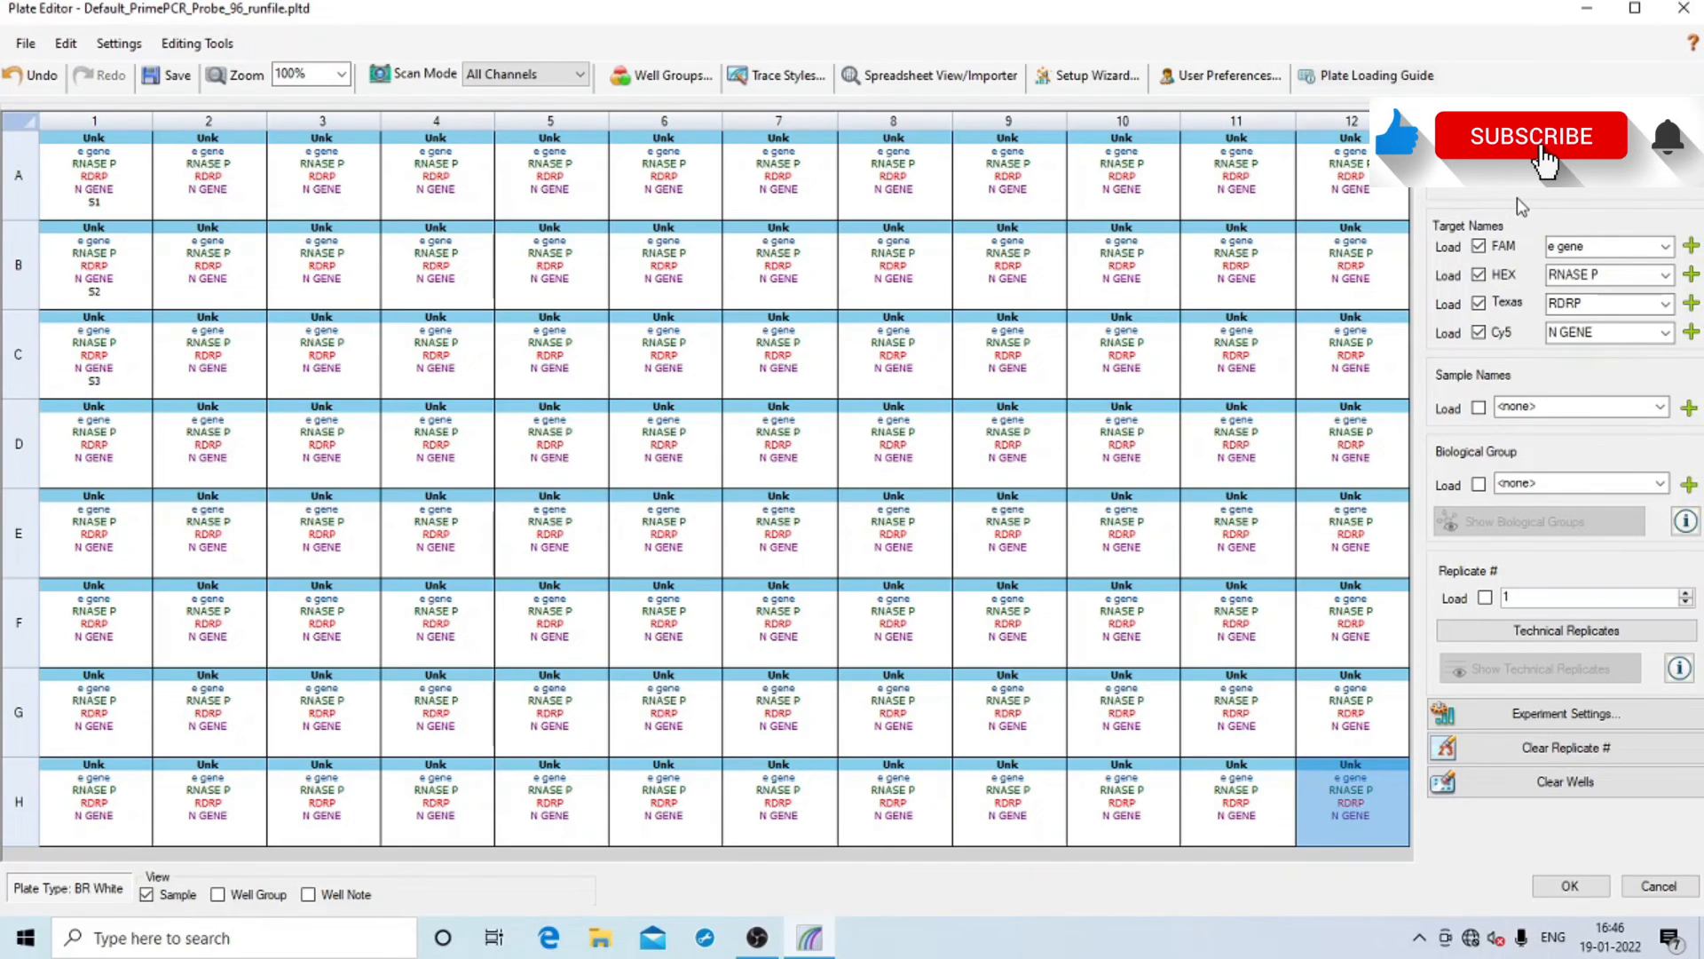
click(1657, 185)
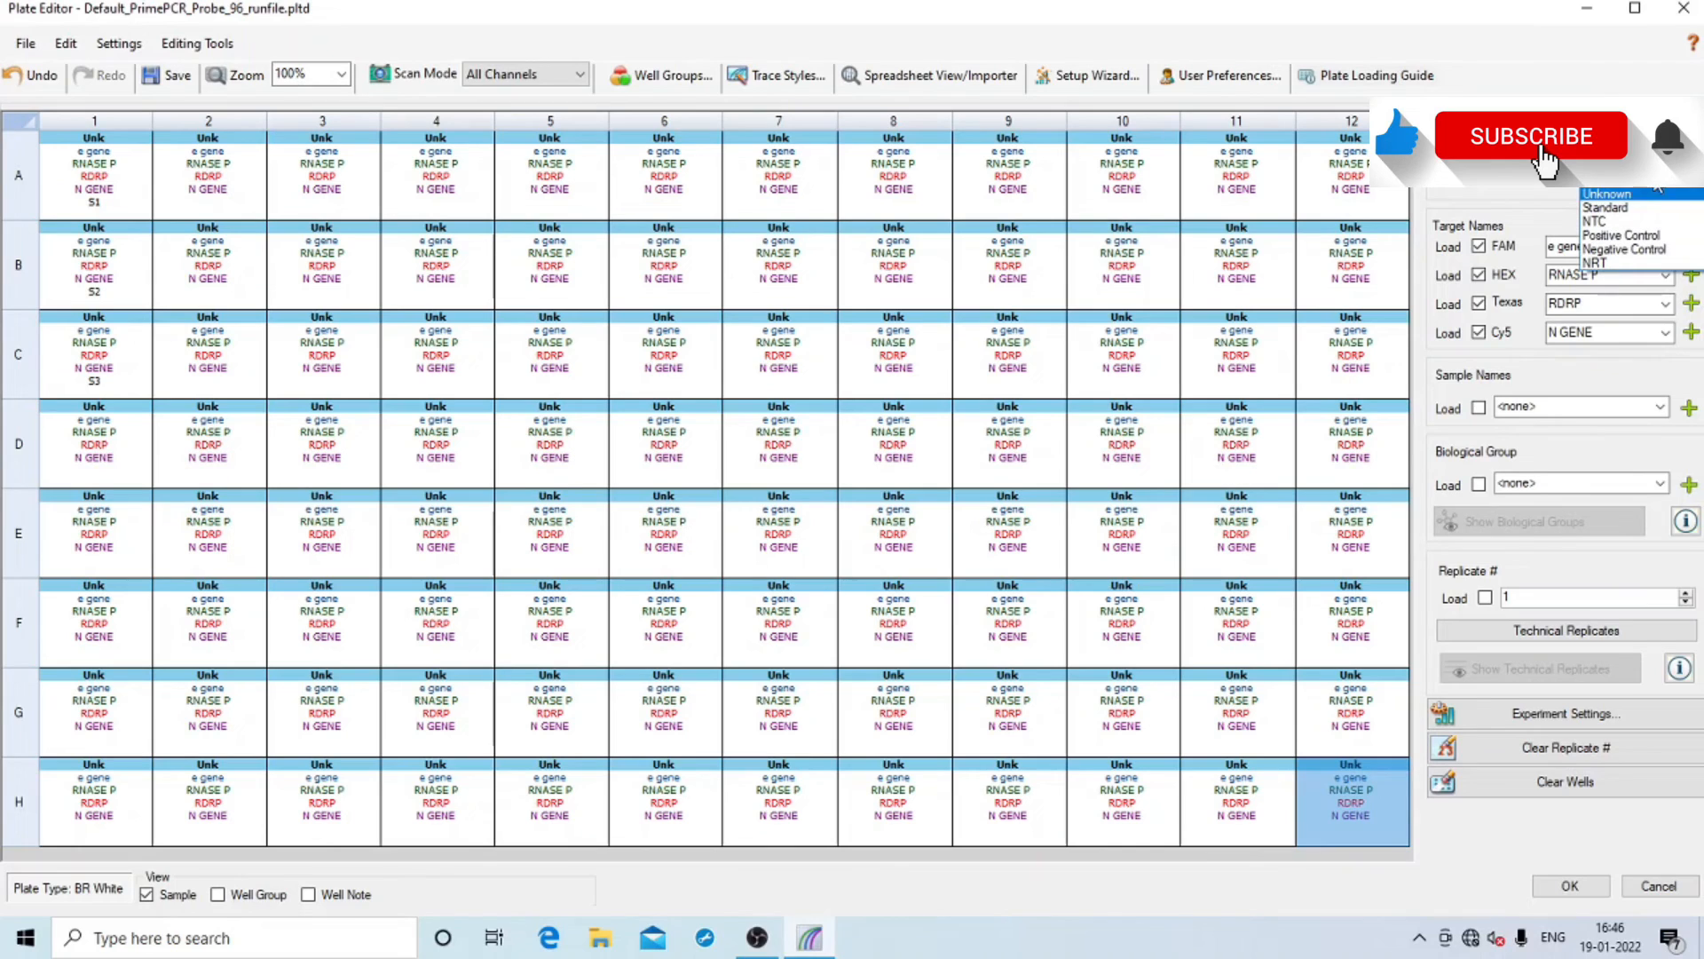
click(1634, 236)
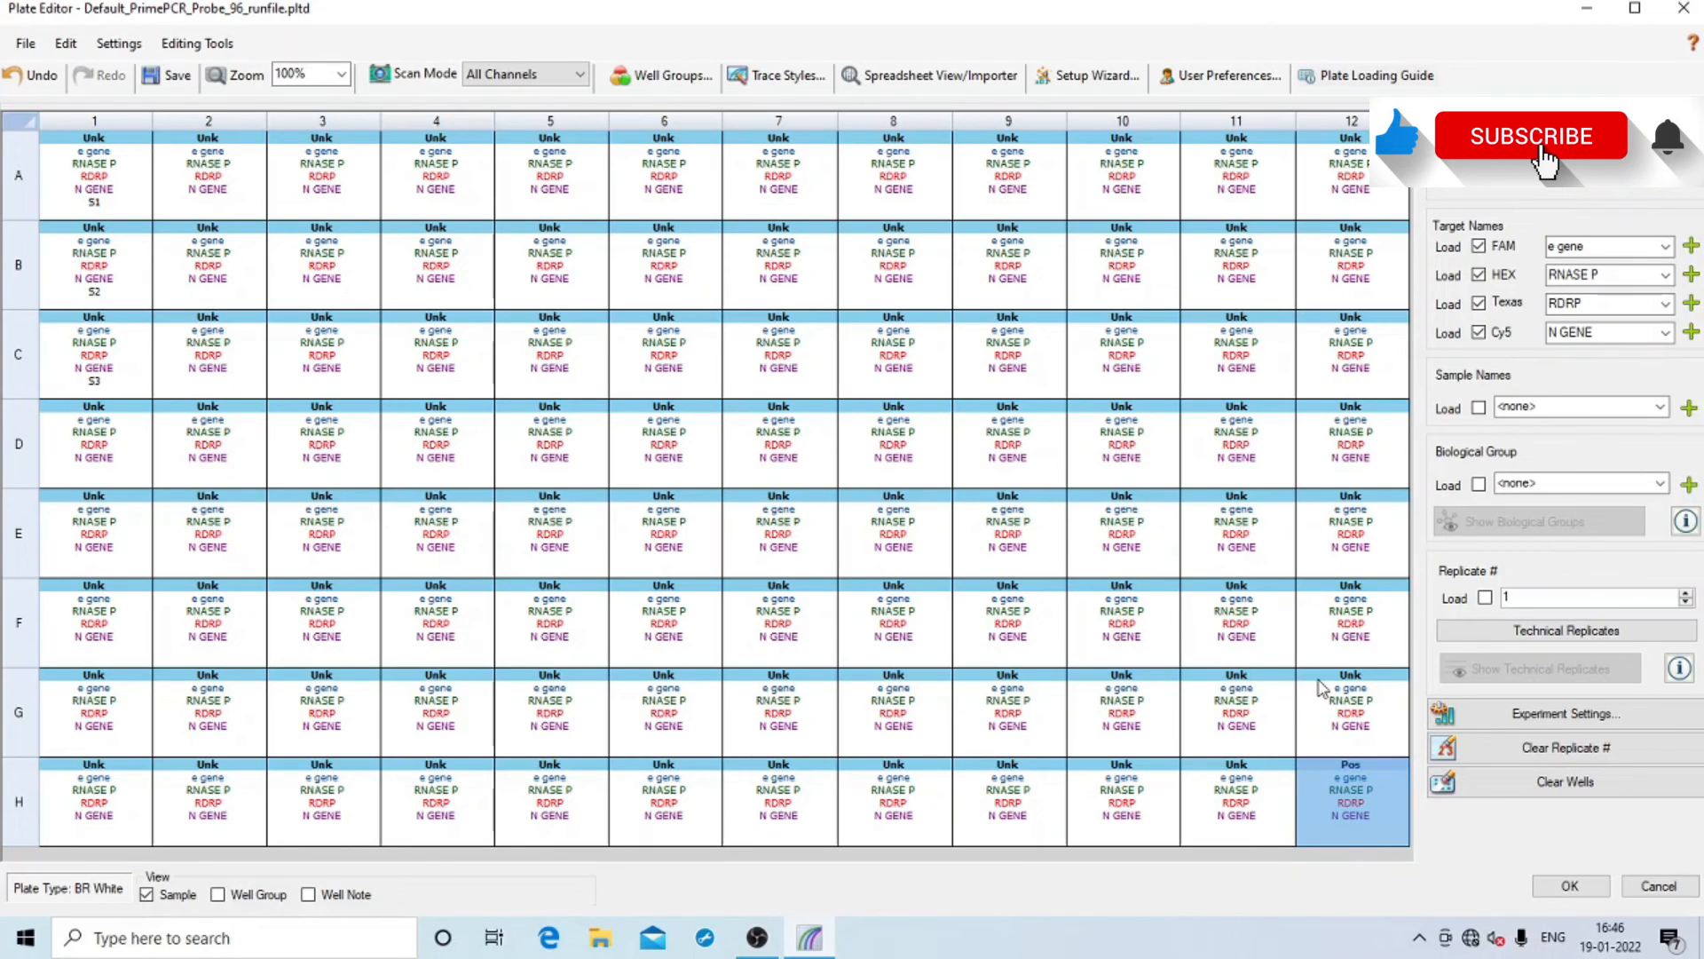
click(1335, 715)
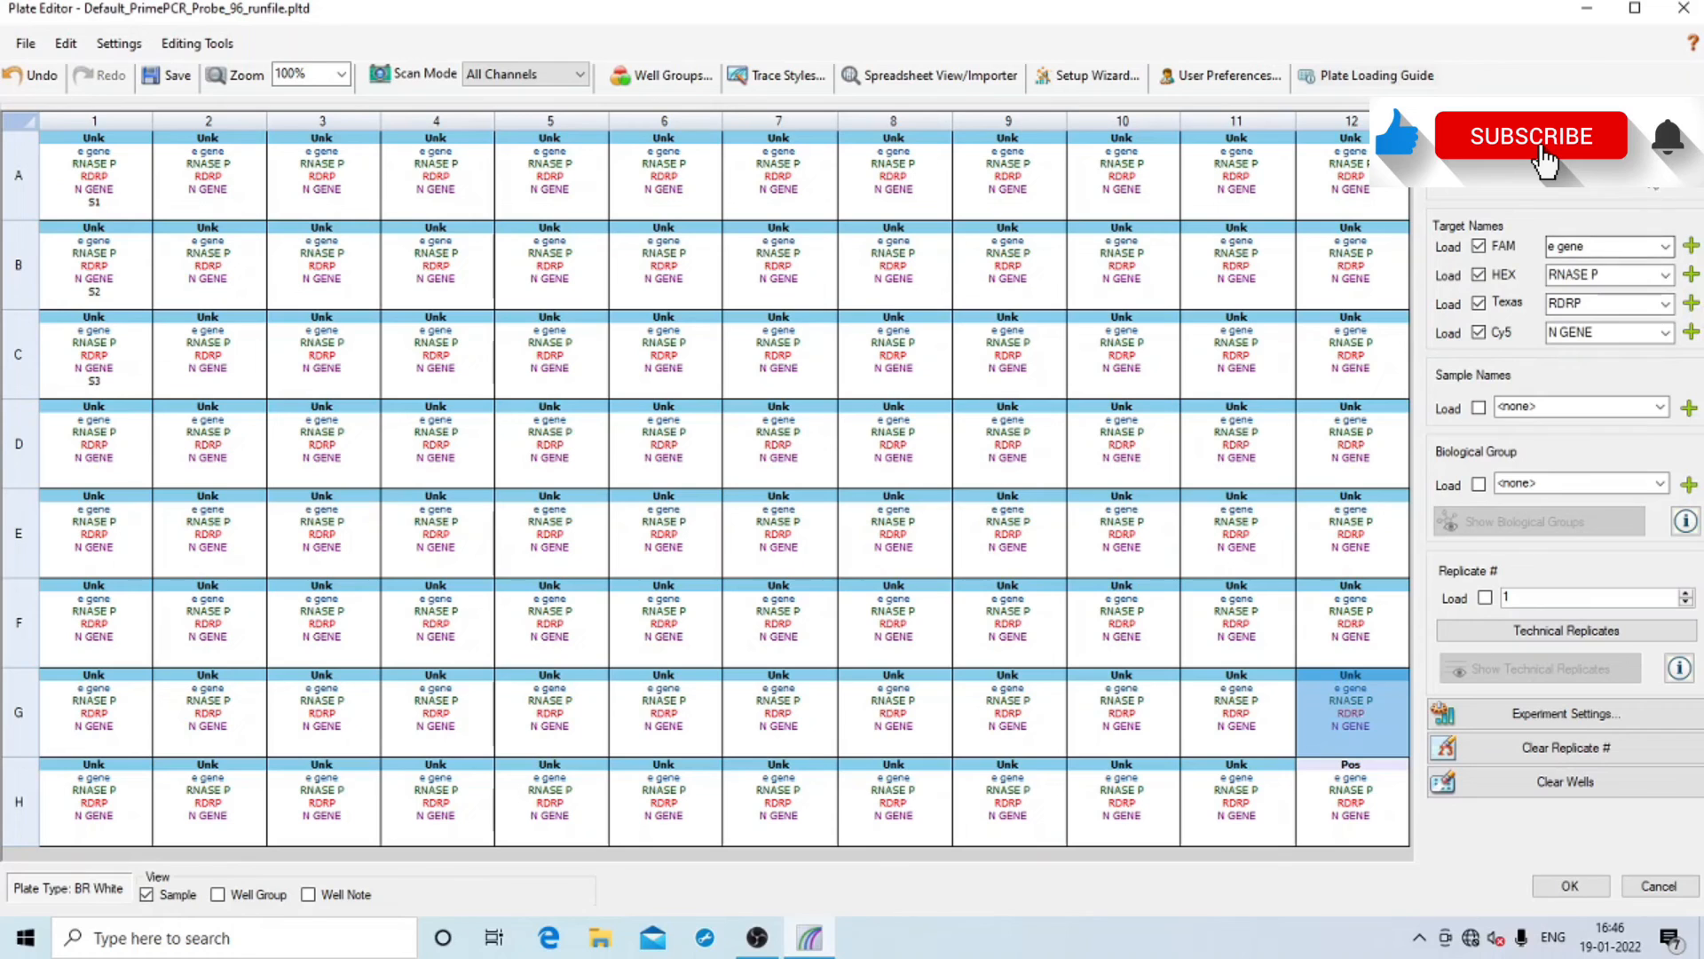
click(1606, 175)
click(1585, 247)
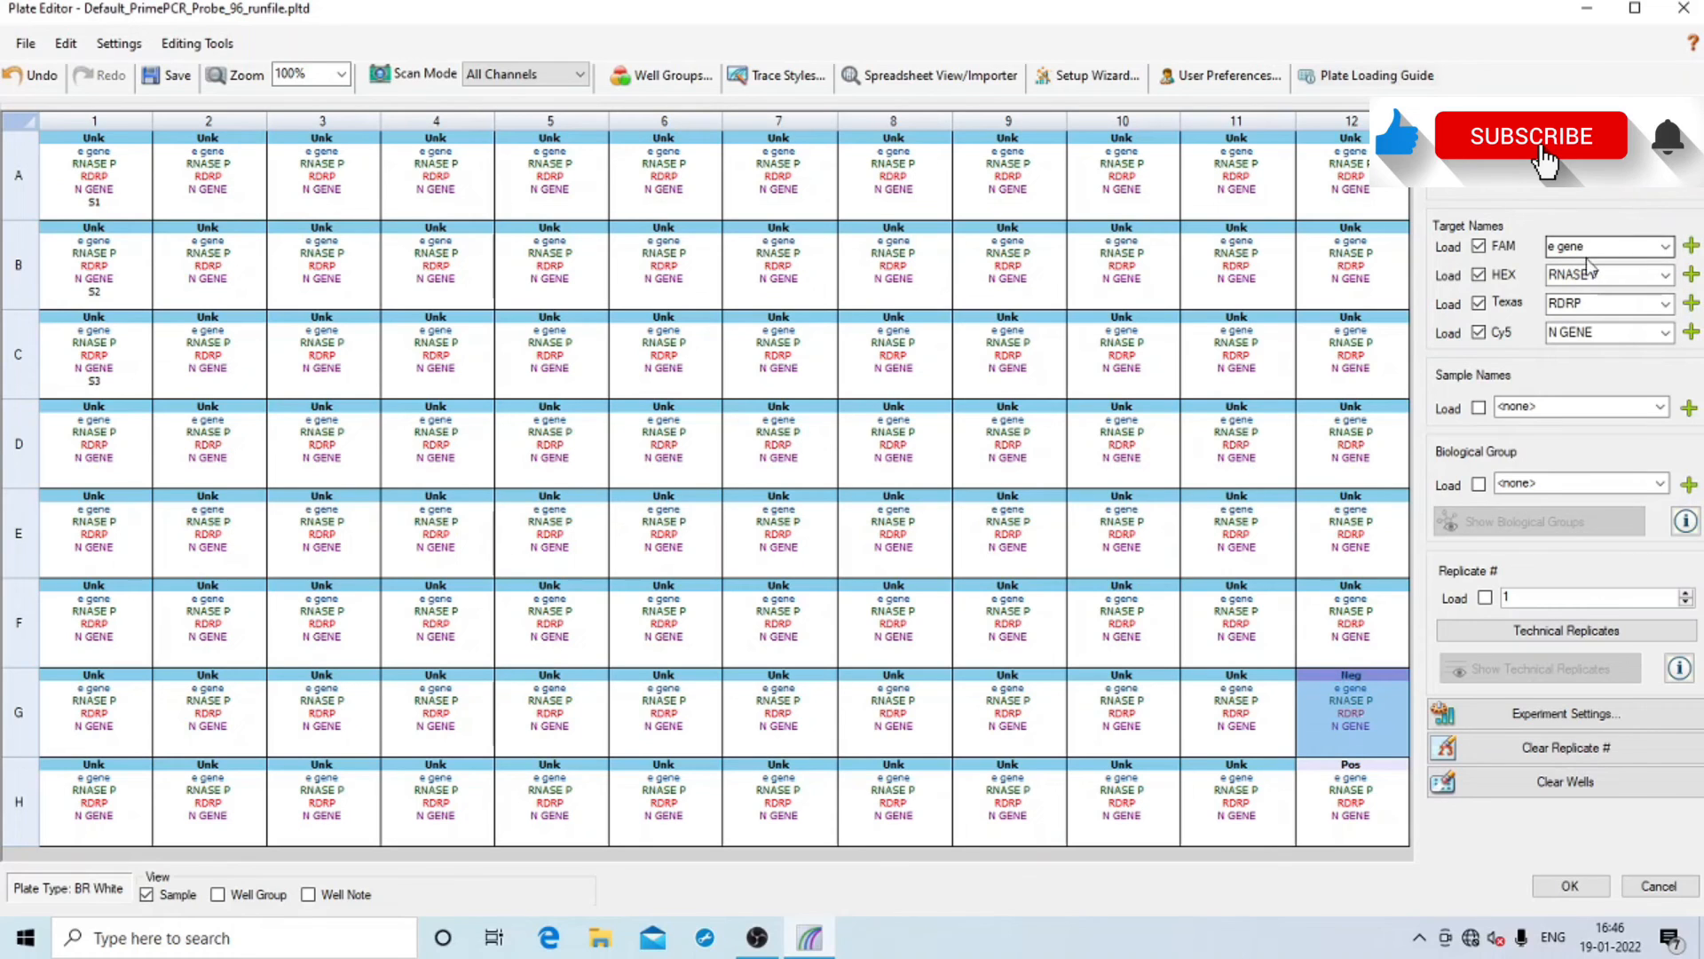
click(1341, 632)
click(1631, 178)
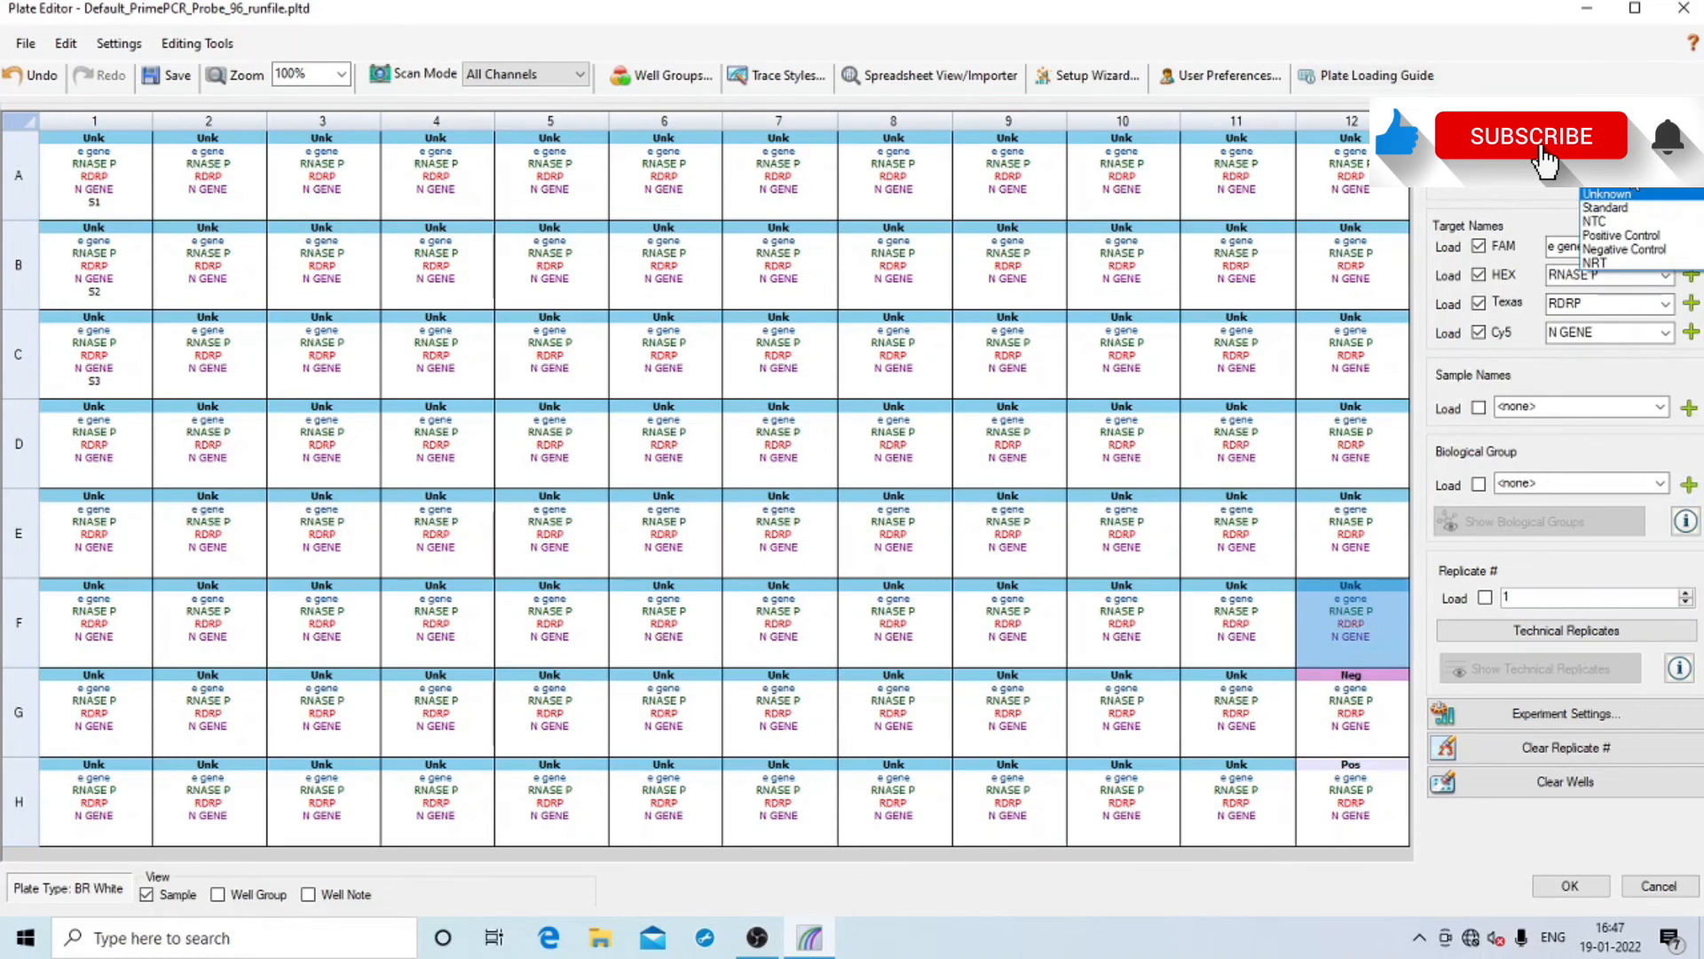
click(1622, 222)
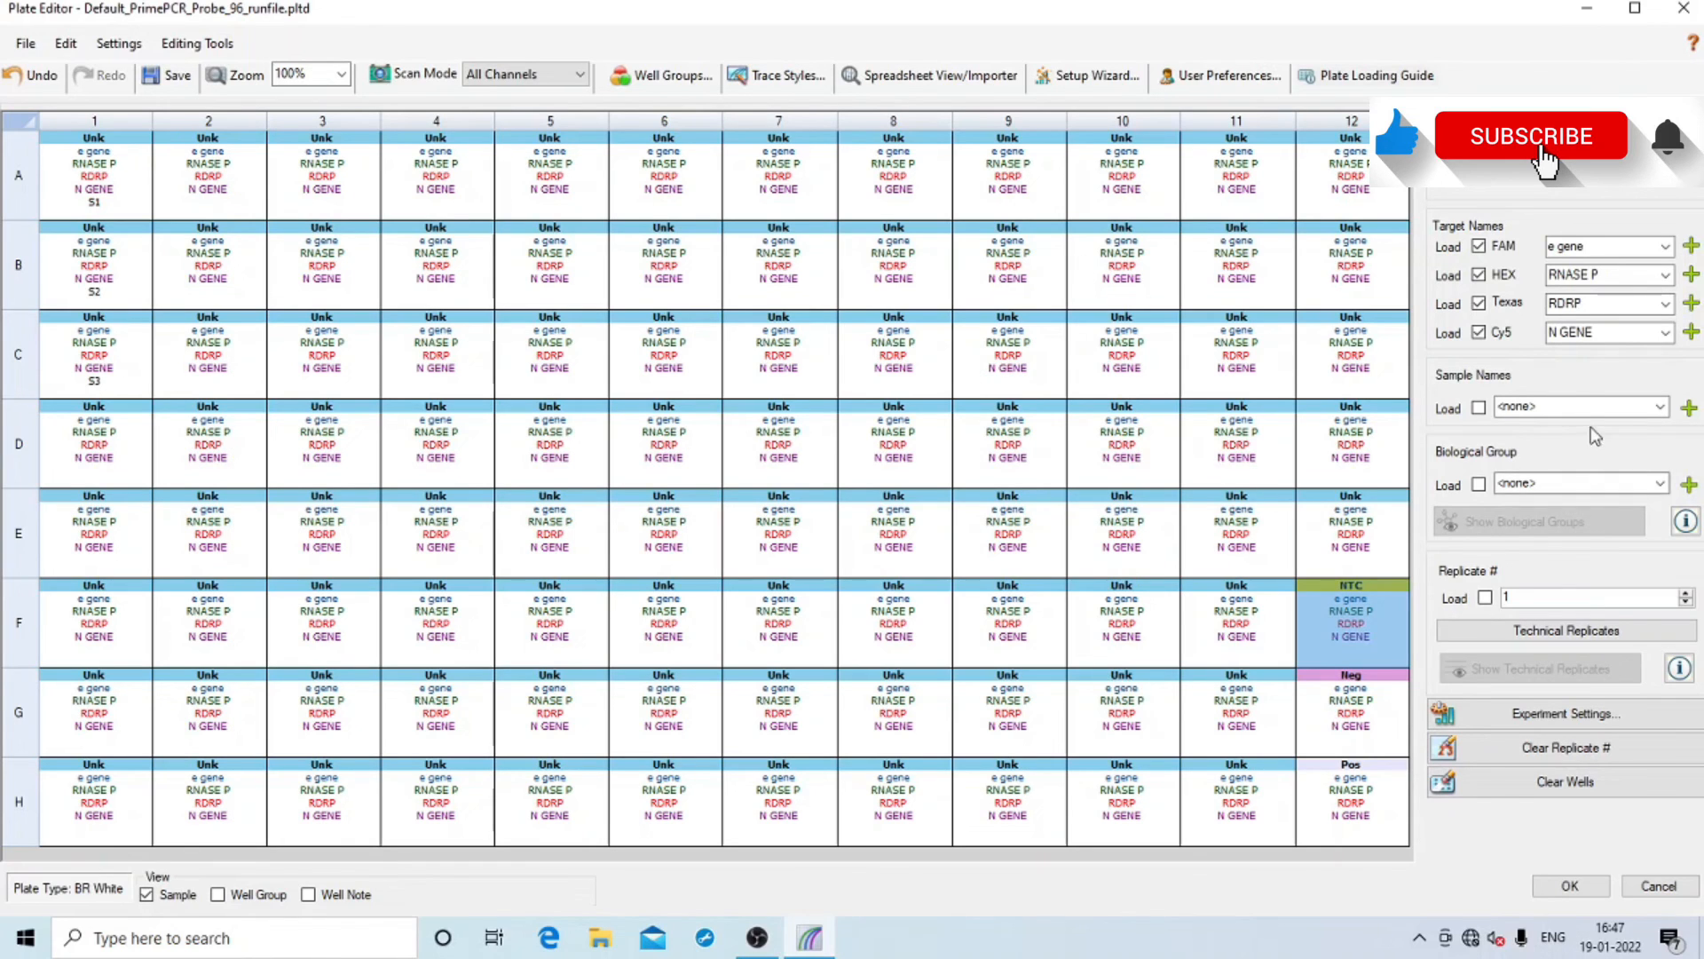
click(1570, 886)
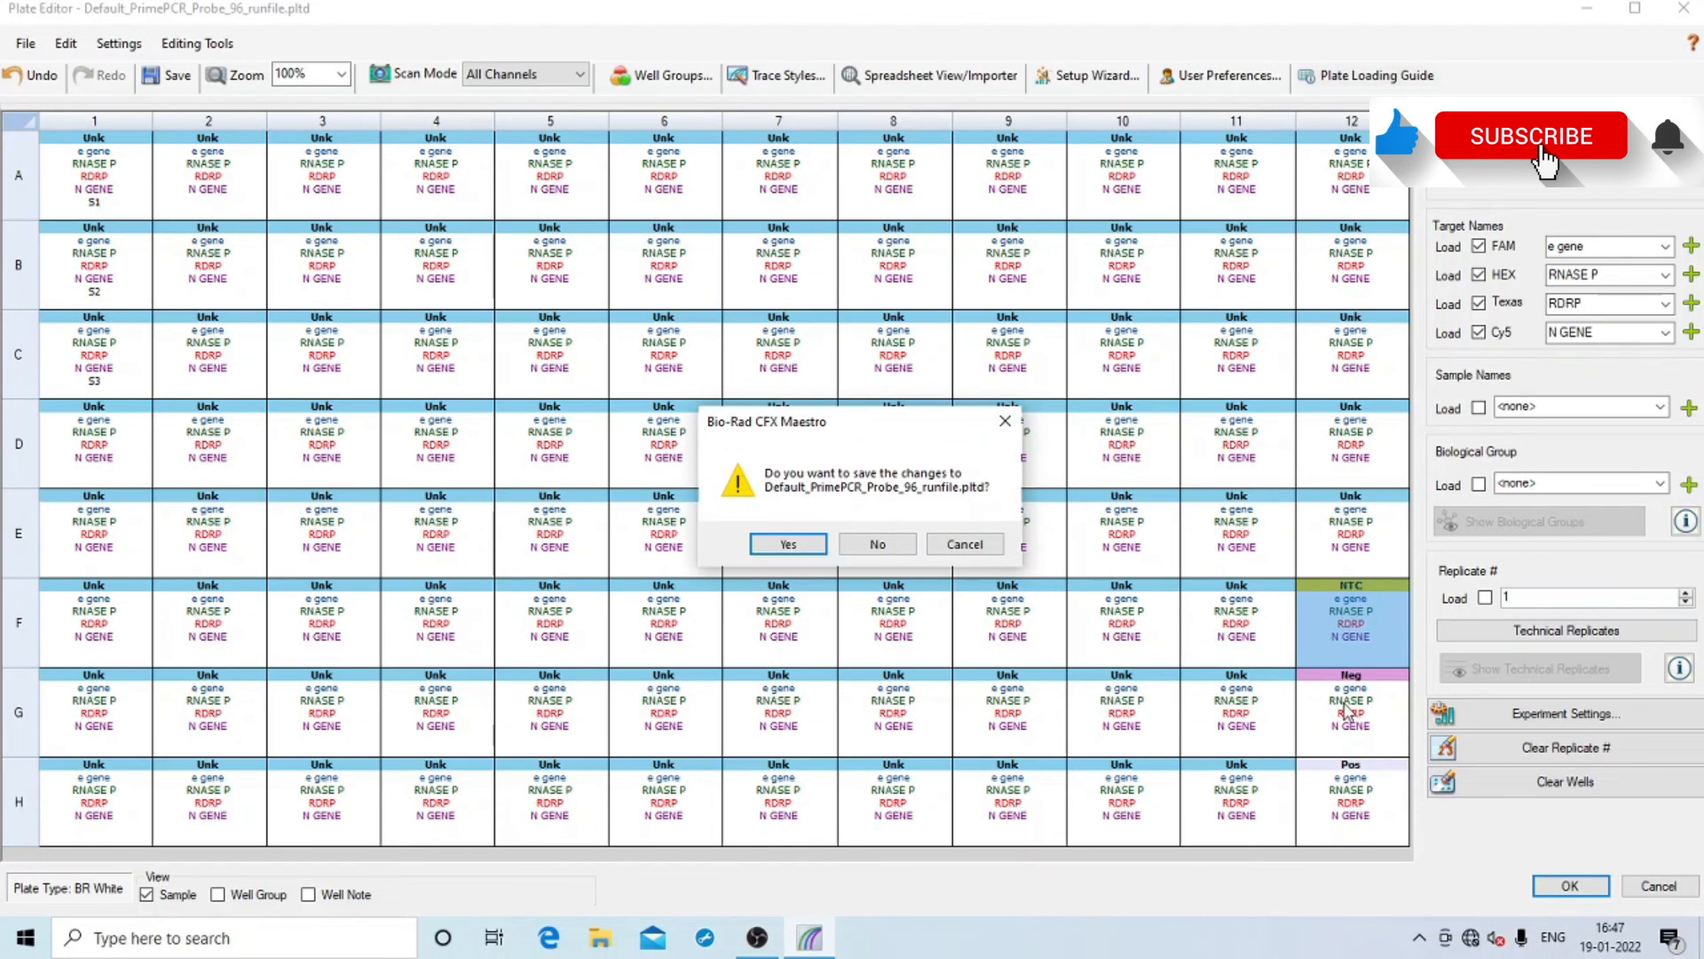
Save the plate changes and start the run on block CT058999
click(795, 545)
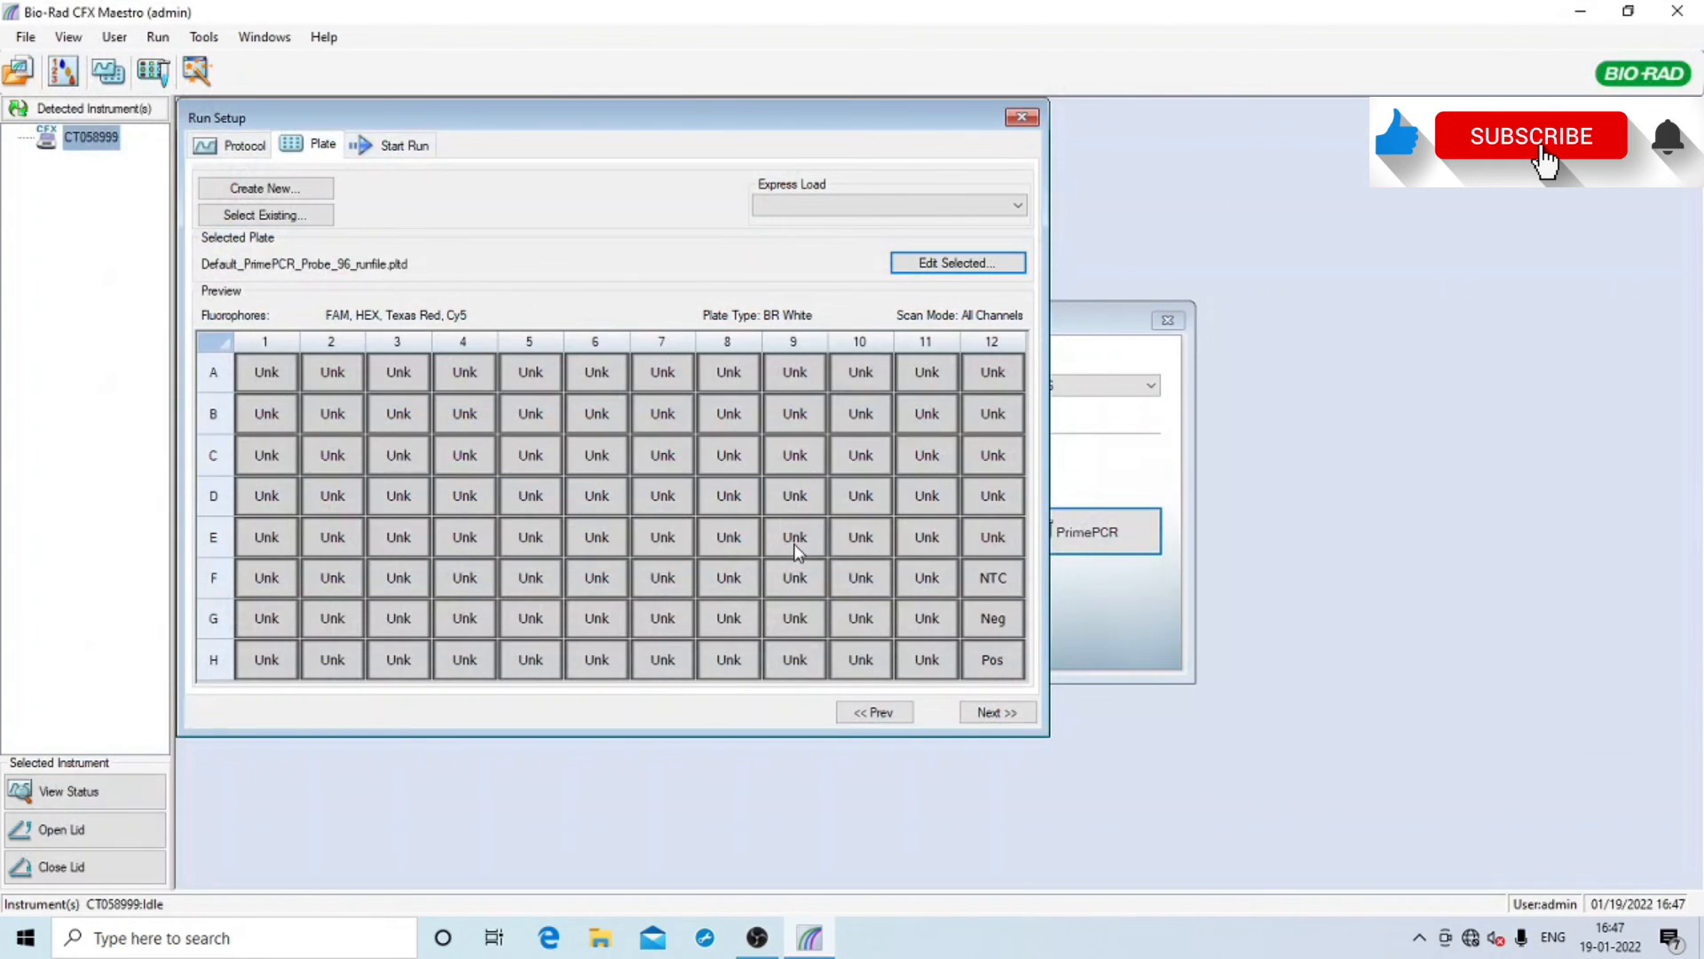
click(1019, 713)
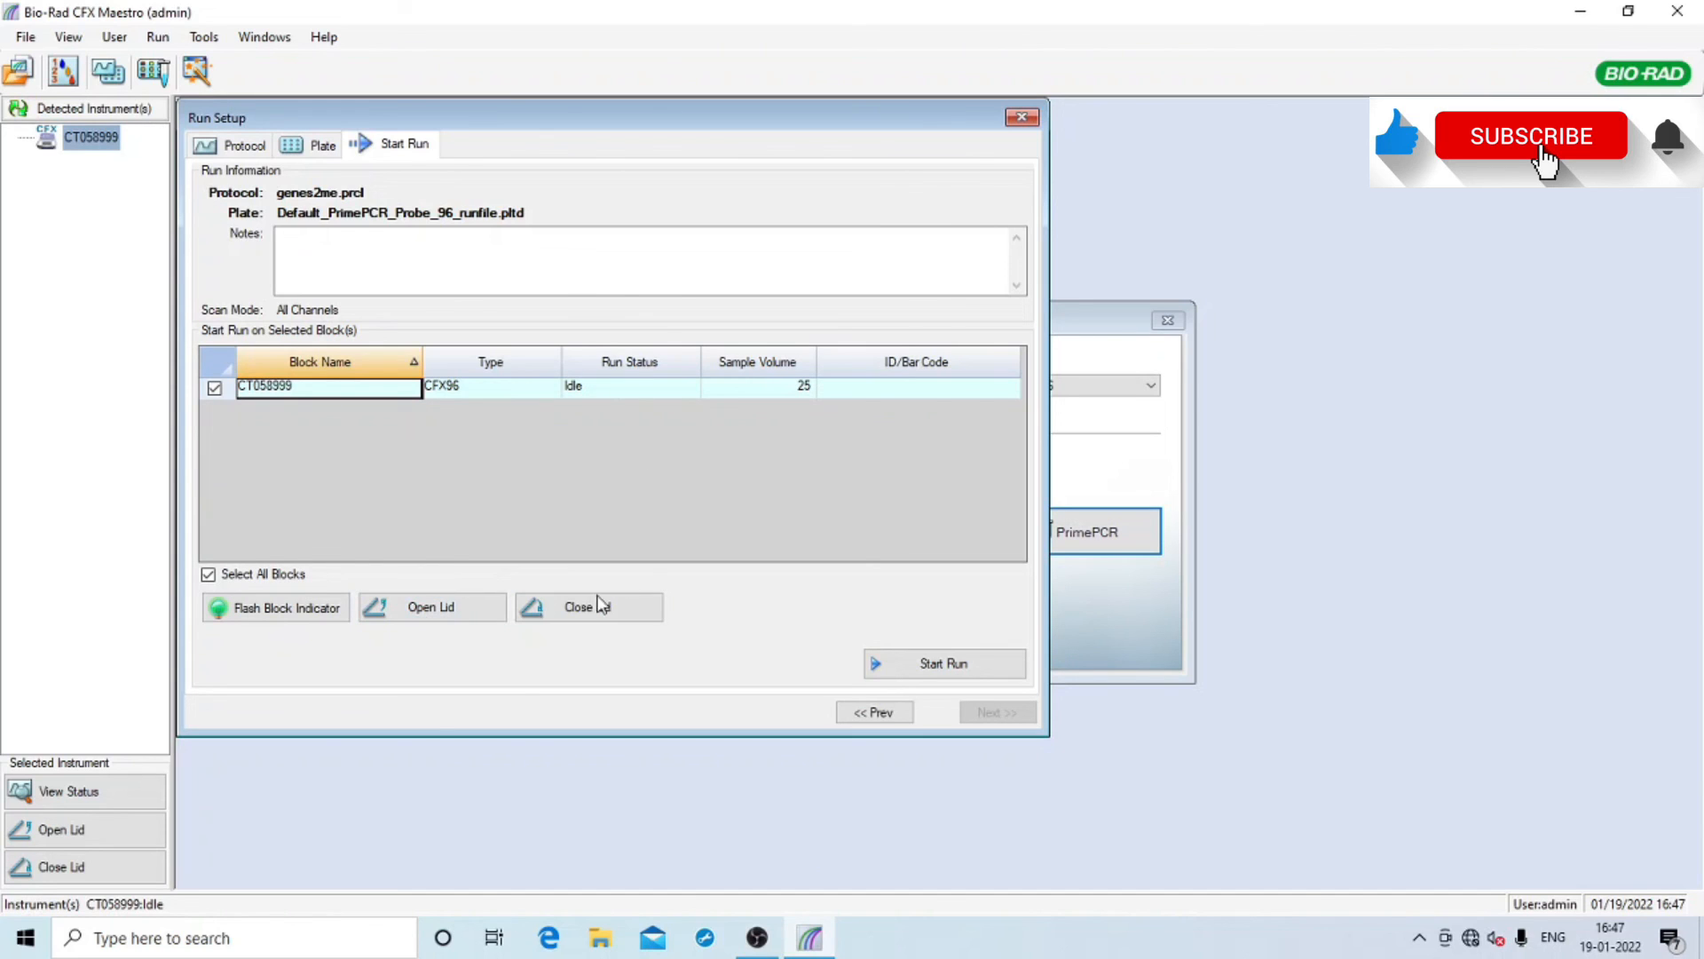
click(917, 674)
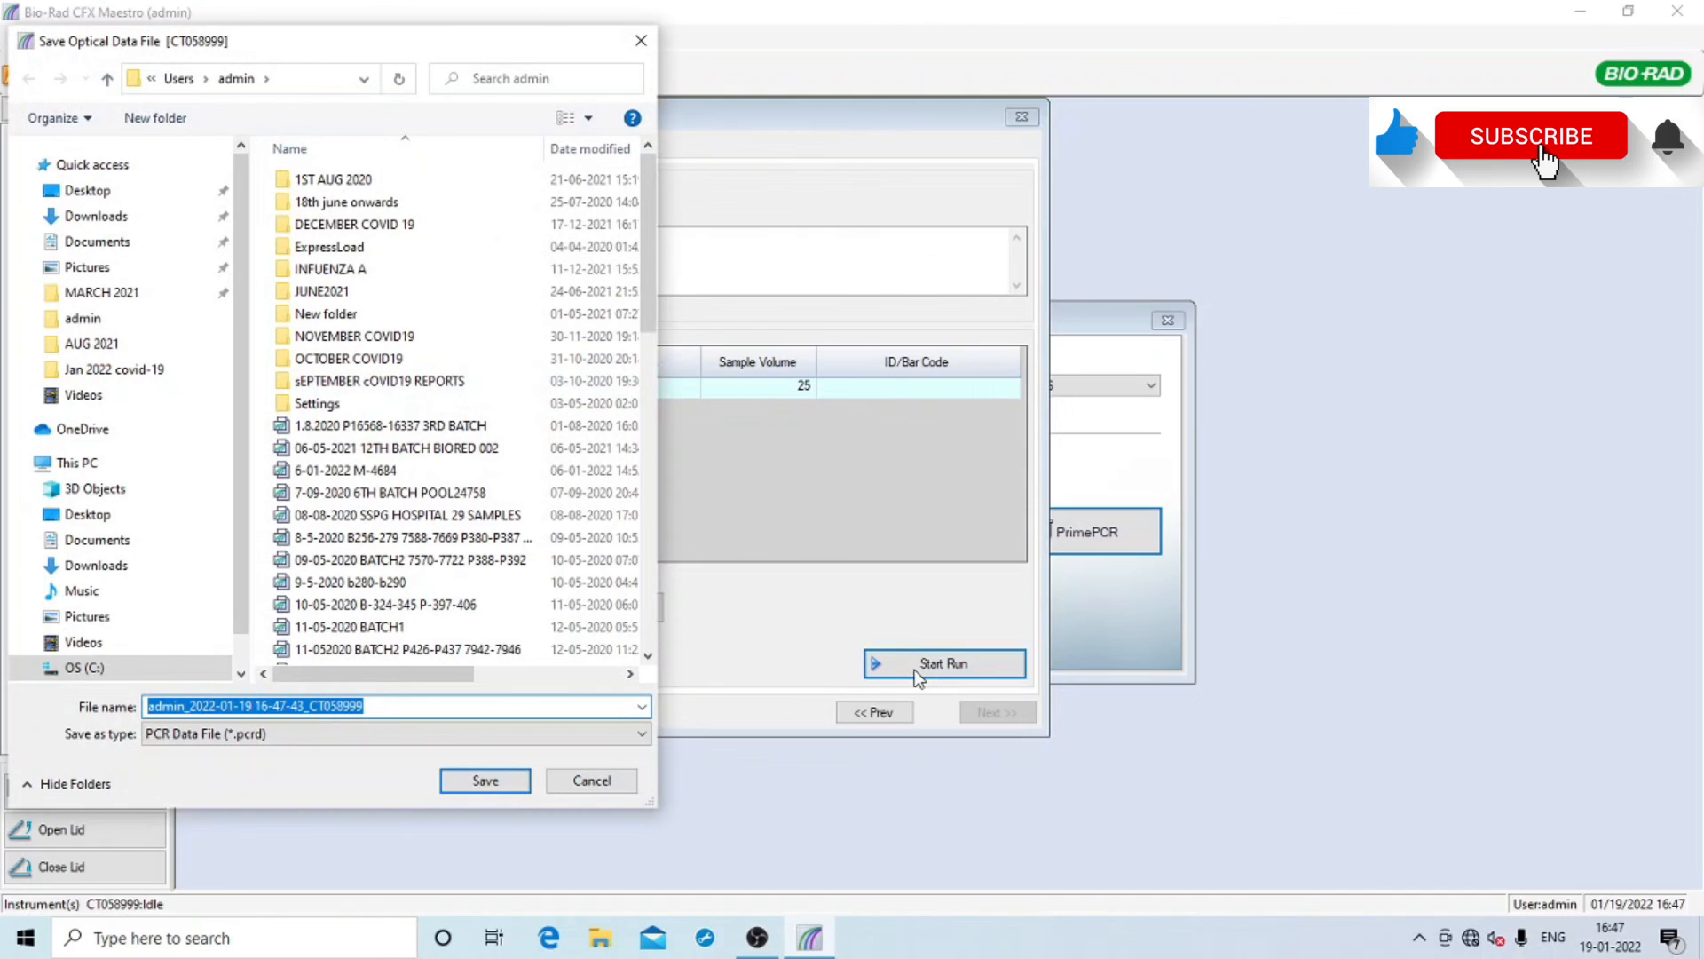
Save the run data file to the Desktop as SAMPLE RUN 001
click(89, 194)
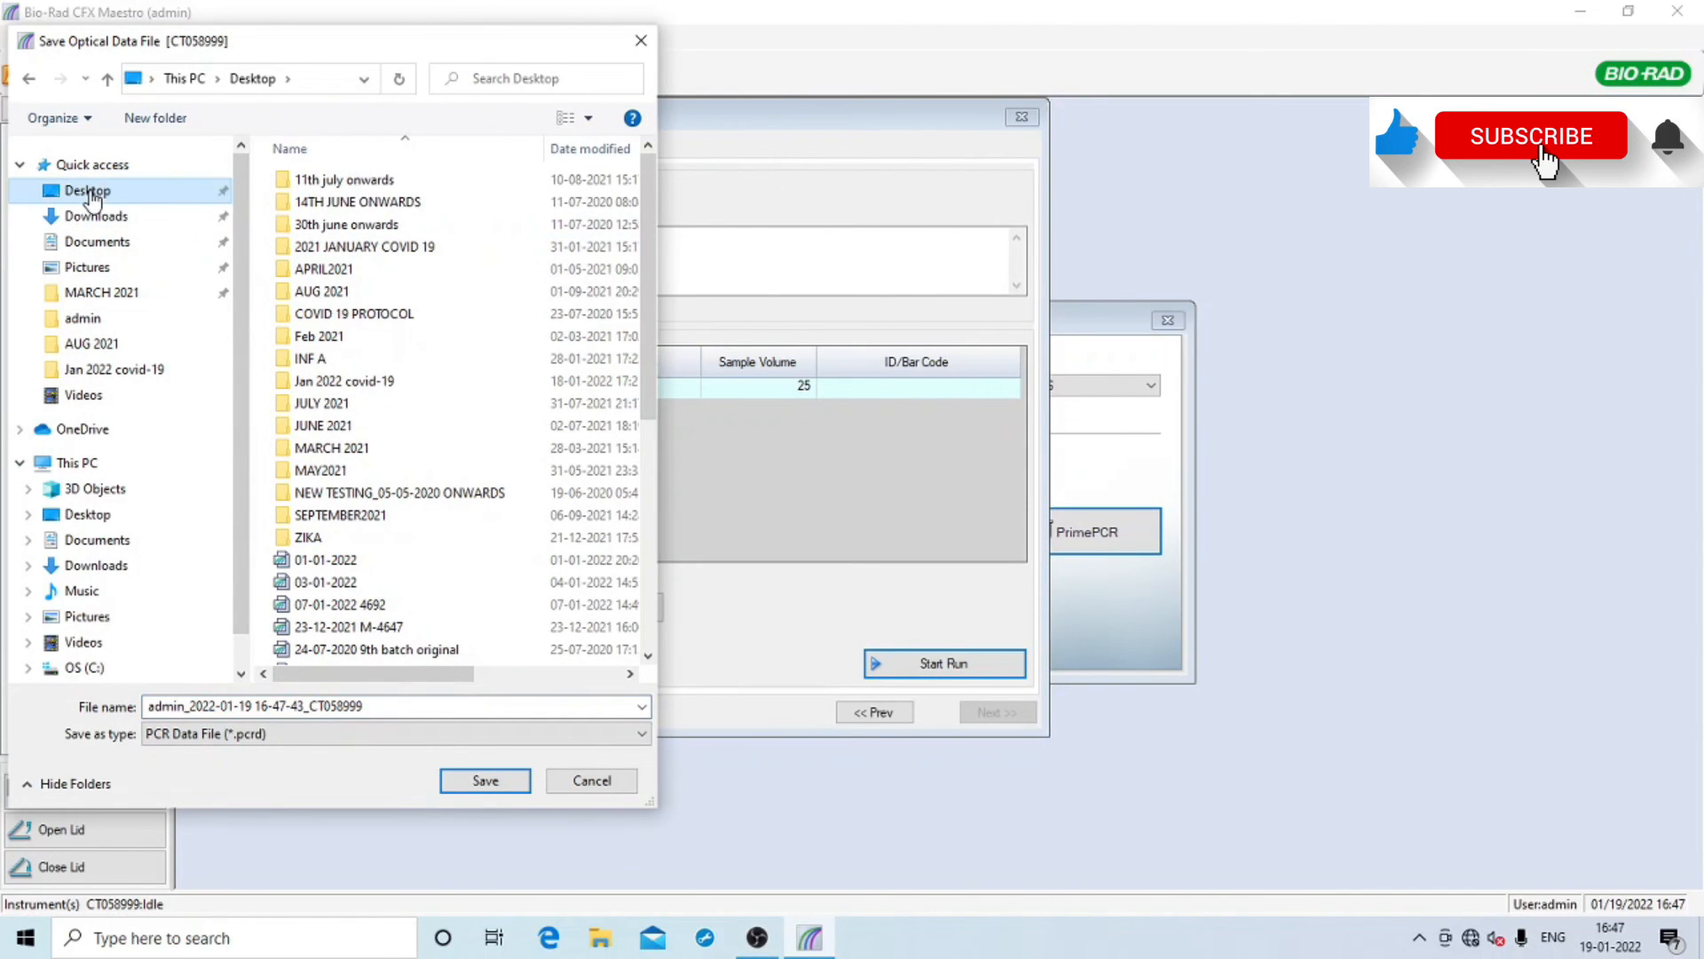
click(296, 707)
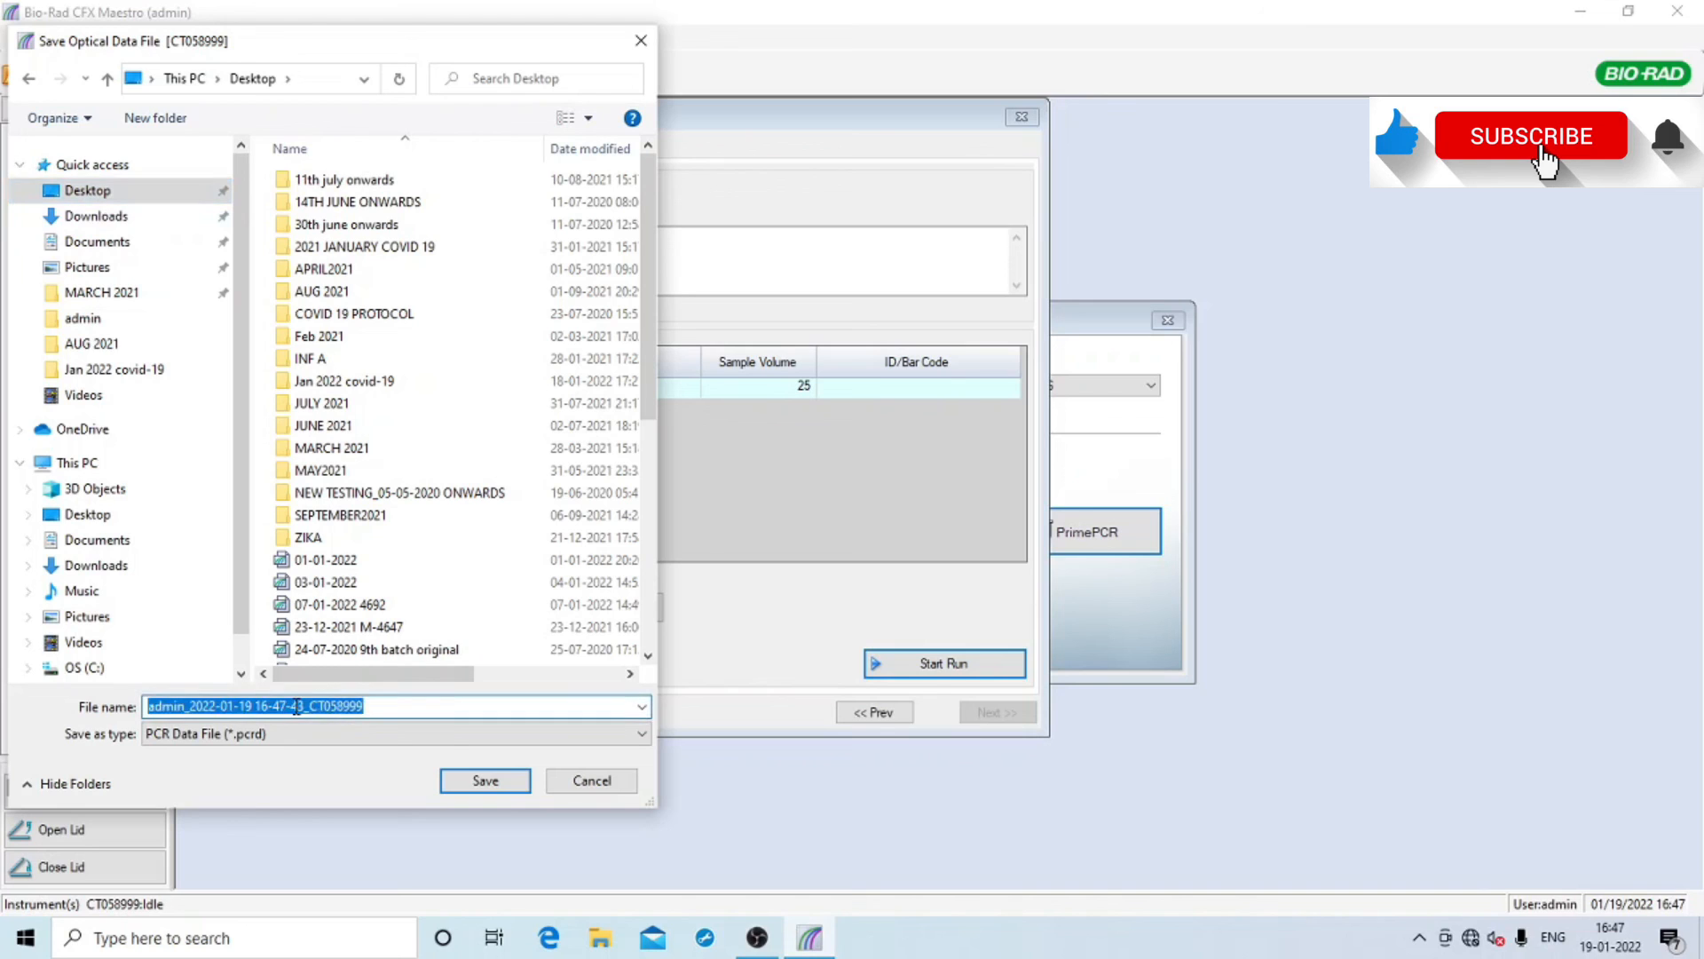
text(SAMPLE RUN 001)
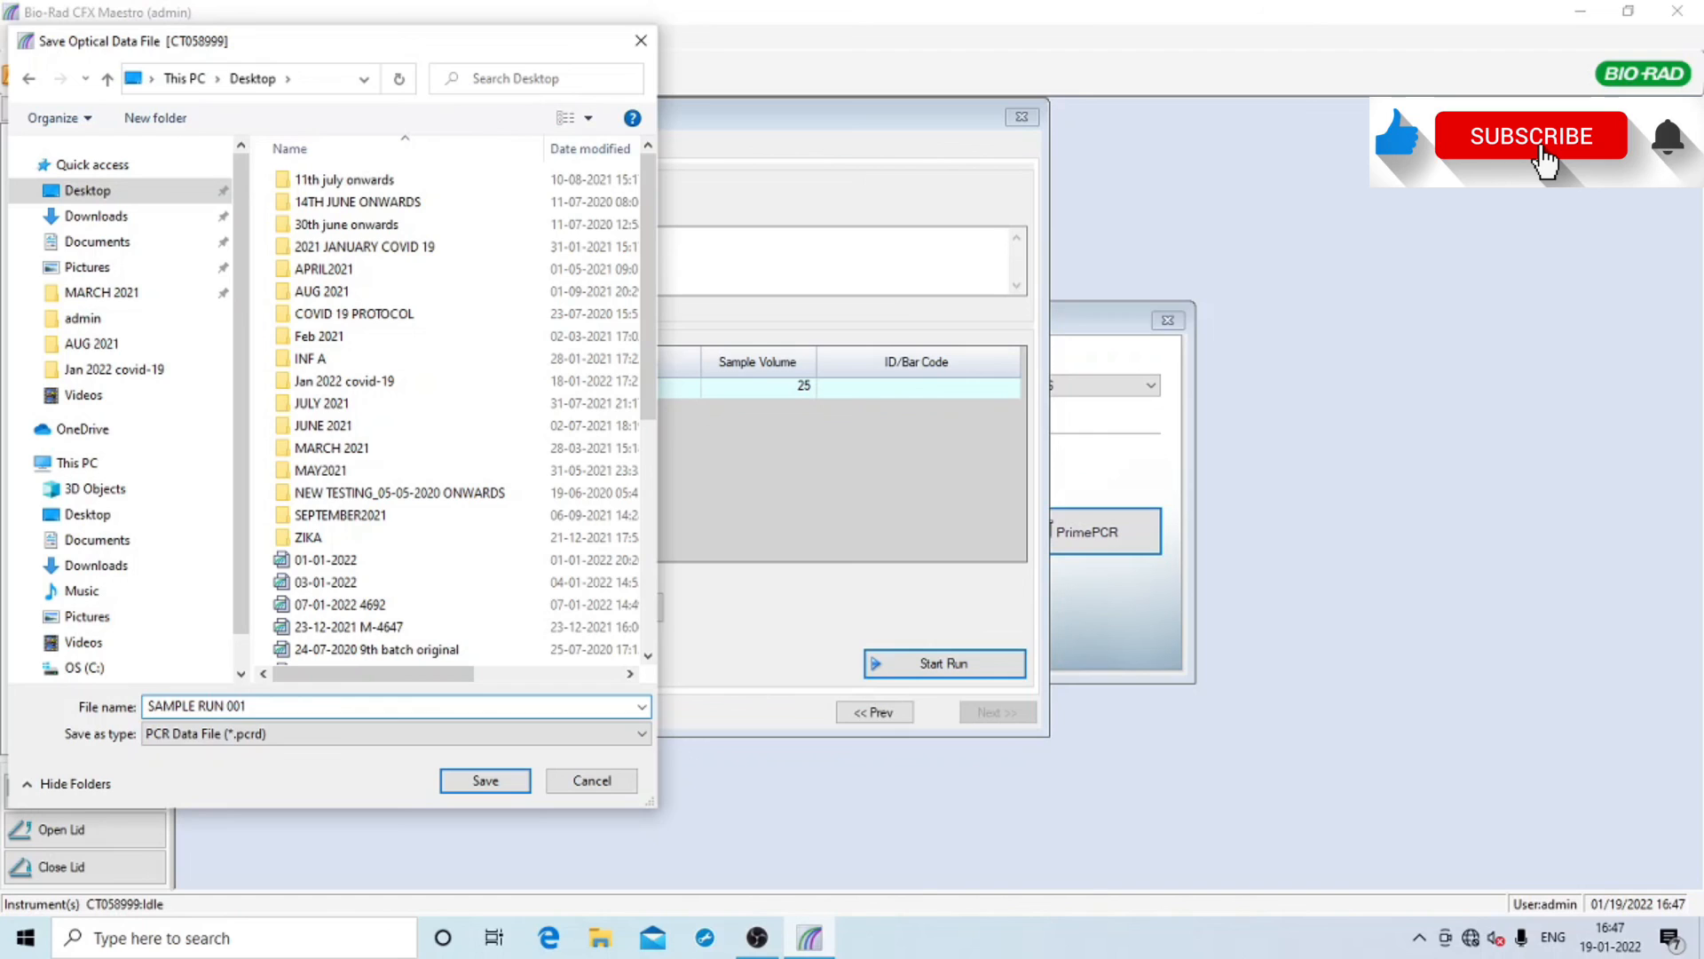
click(470, 785)
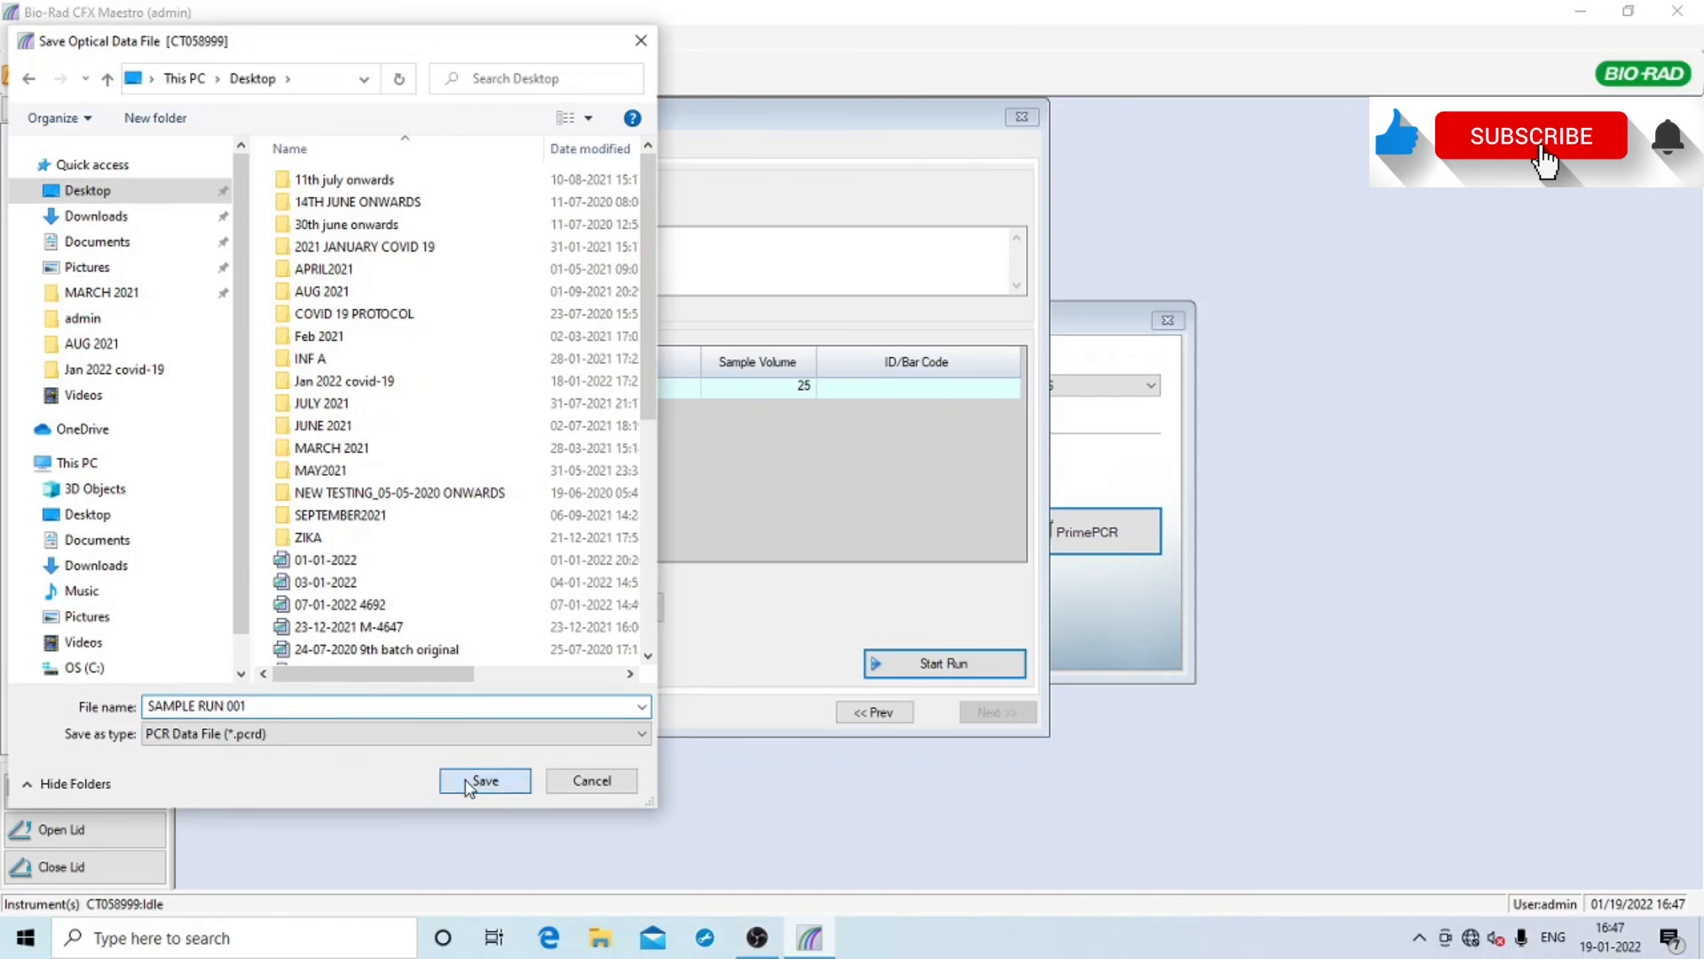